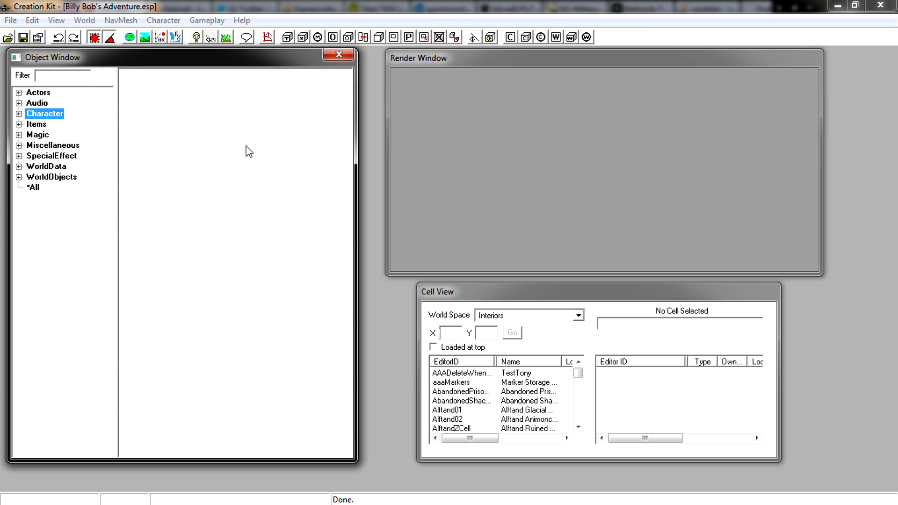
Filter the Character quests by "mod" and open MODQuest for editing.
double_click(28, 115)
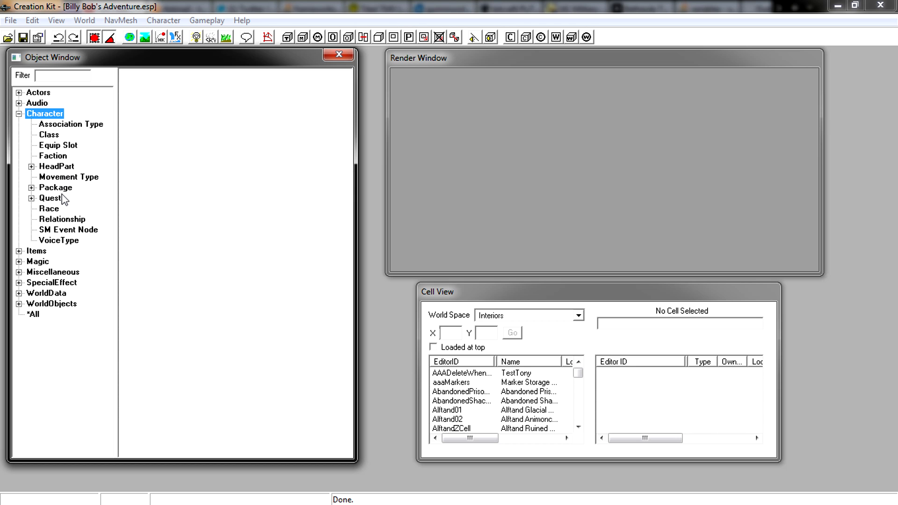
left_click(56, 198)
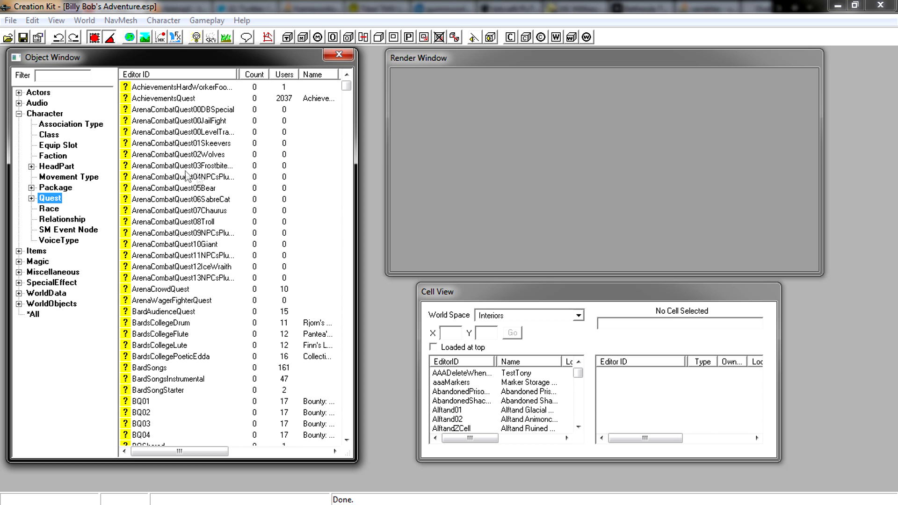
left_click(81, 74)
type("mod")
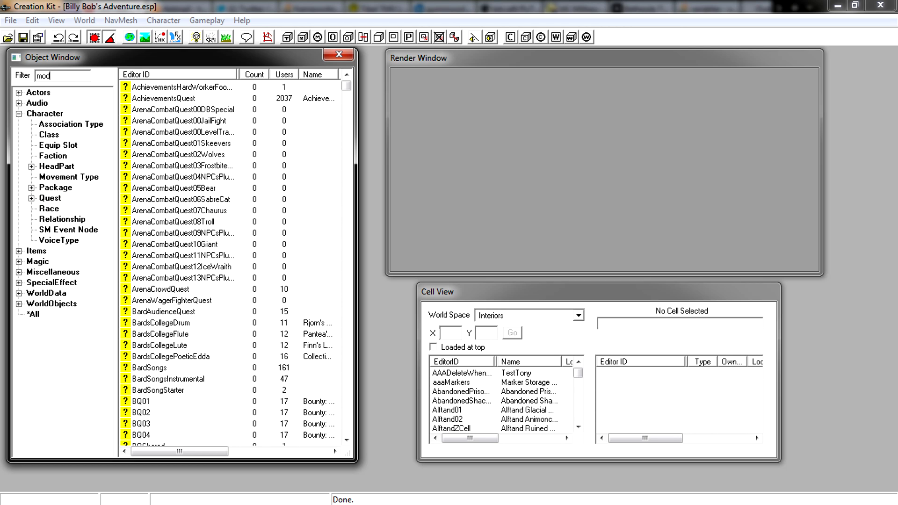
double_click(170, 86)
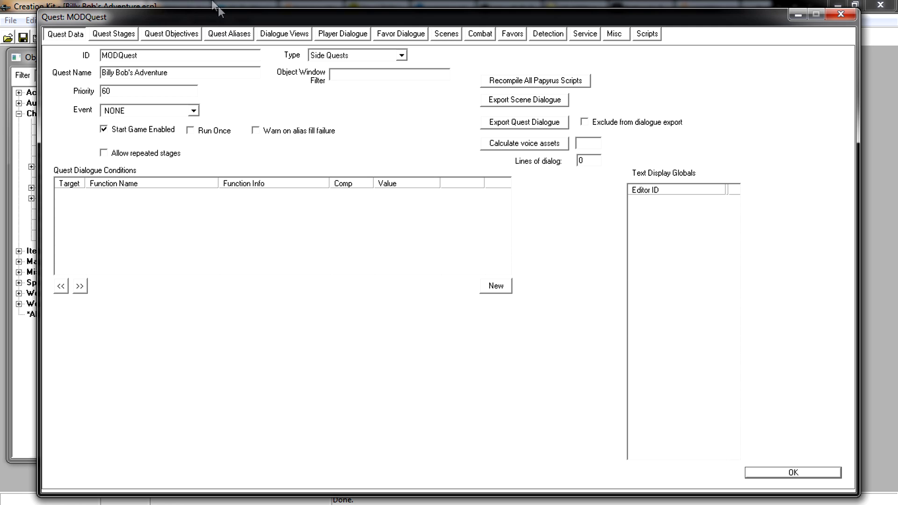
Create a new dialogue view for the quest with the ID MODQuestDialogView.
left_click(278, 35)
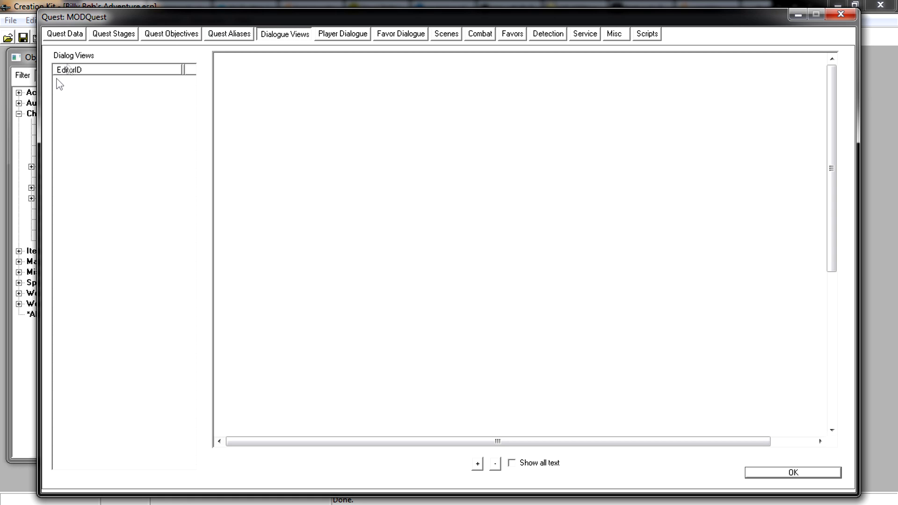
right_click(72, 101)
left_click(122, 113)
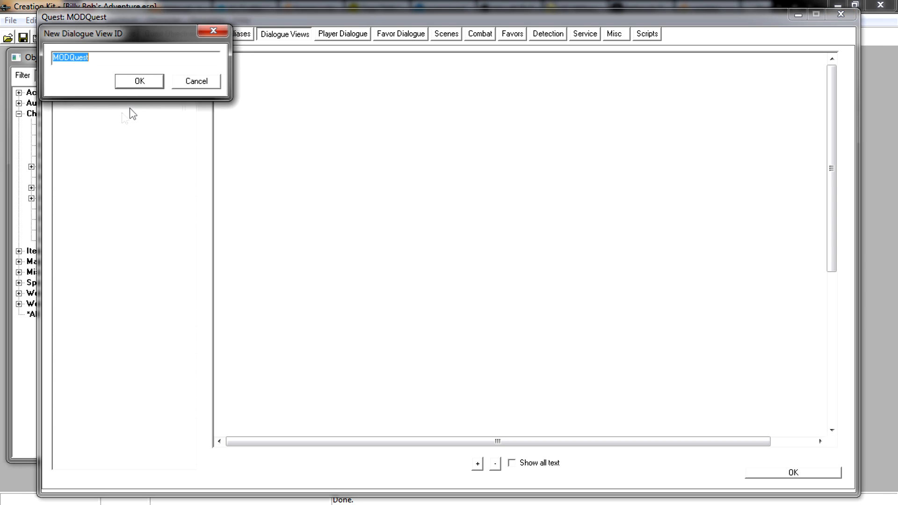
left_click(99, 58)
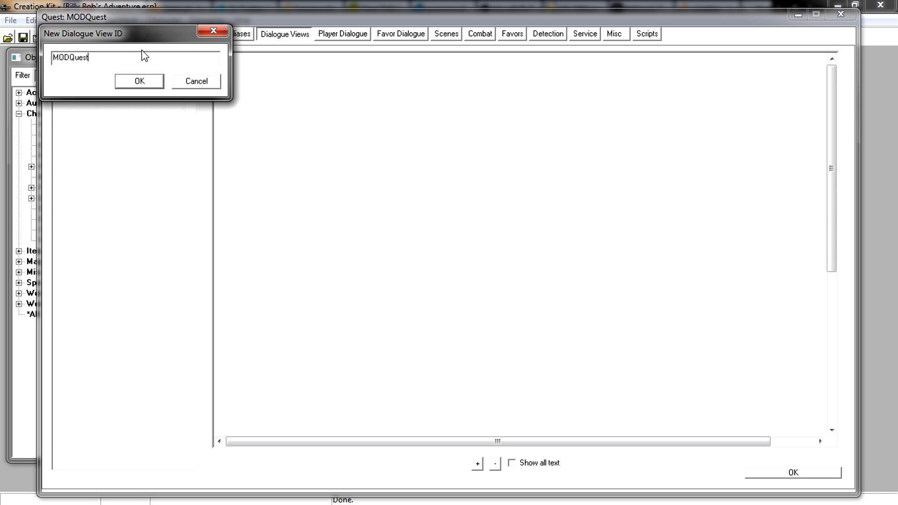
type("DialogView")
left_click(140, 81)
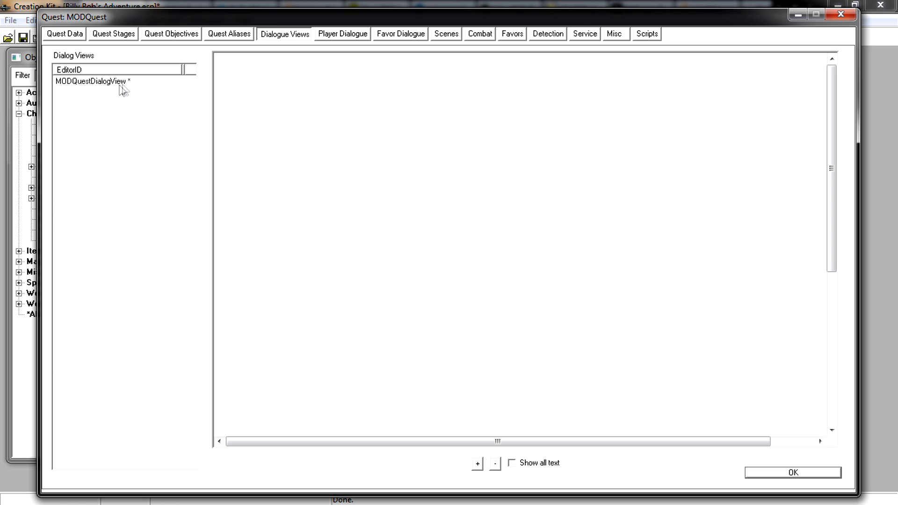
Add a branch MODQuestStartBranch with starting topic MODQuestStartBranchTopic to the MODQuestDialogView dialogue view.
left_click(100, 86)
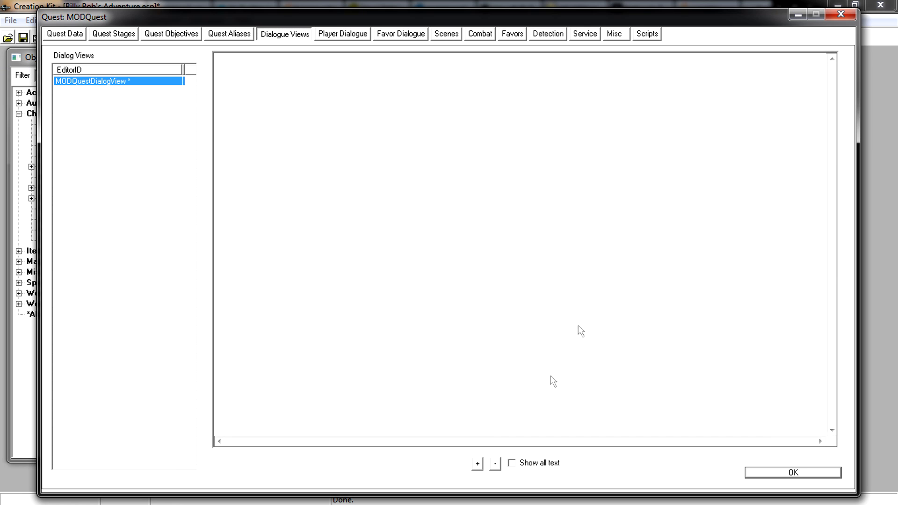
right_click(283, 106)
left_click(330, 114)
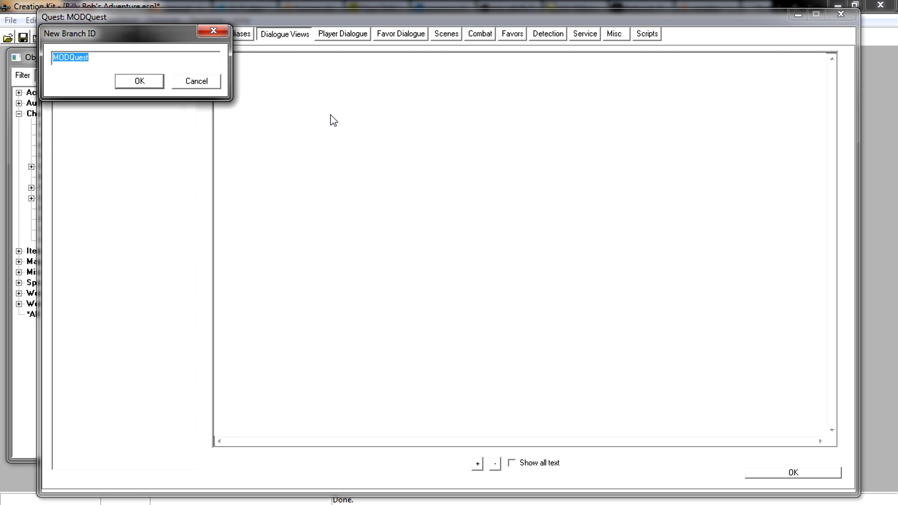
left_click(116, 62)
type("StartBranch")
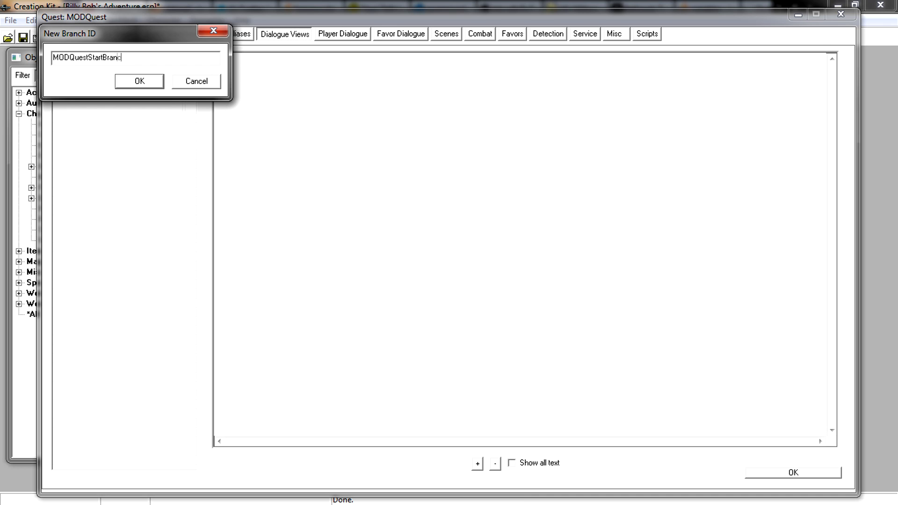
left_click(140, 81)
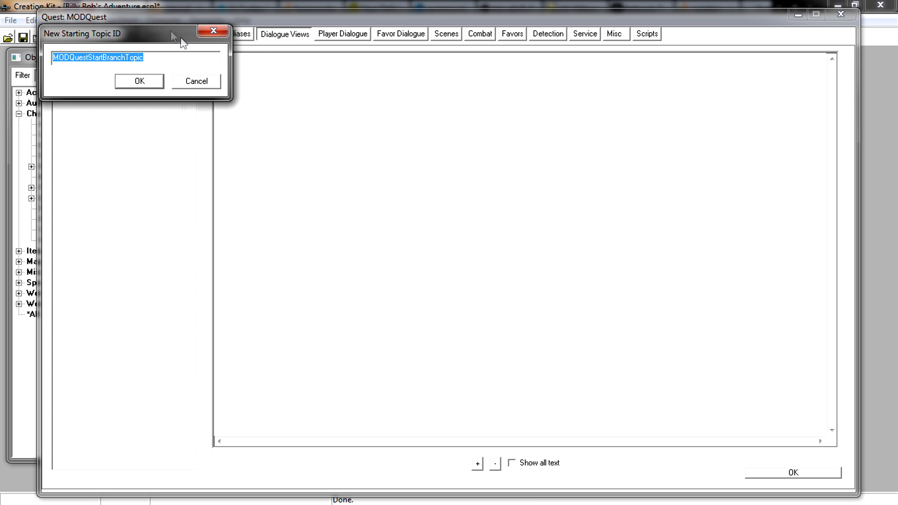
left_click(159, 82)
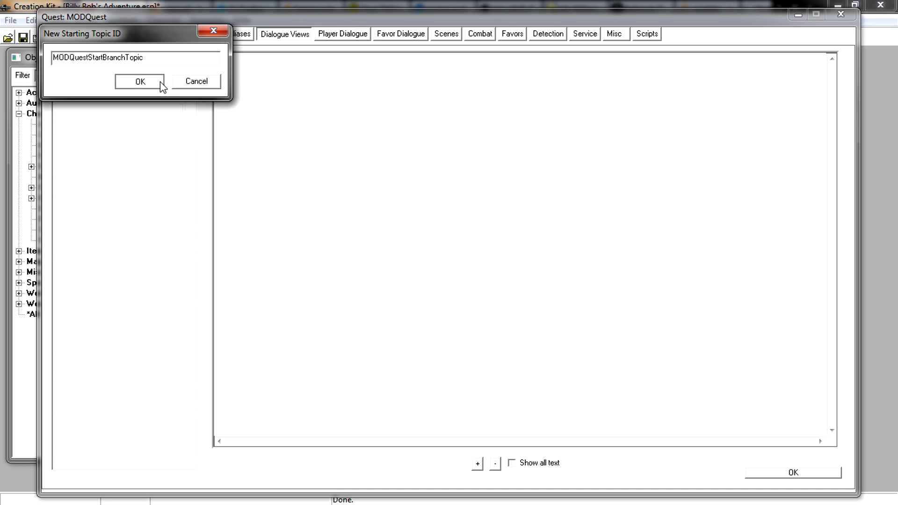
left_click(160, 82)
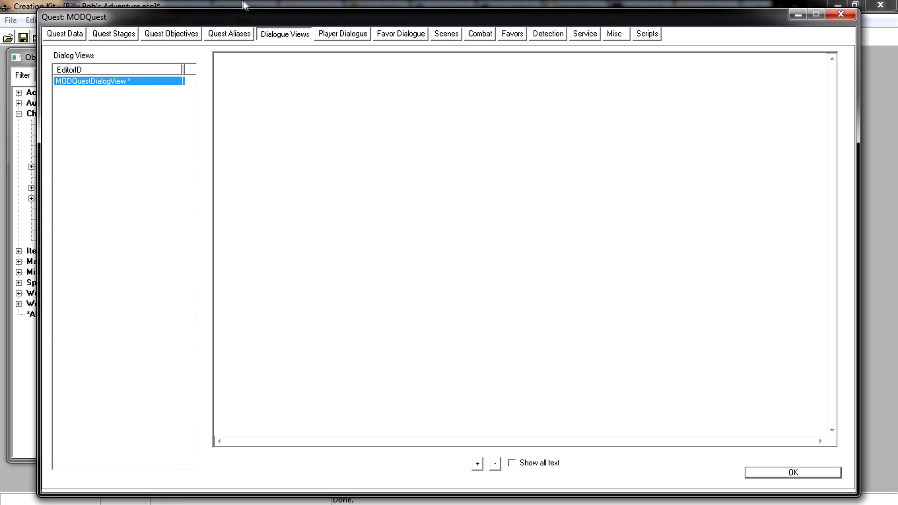
Refresh the quest's dialogue view and open MODQuestStartBranchTopic for editing.
left_click(231, 35)
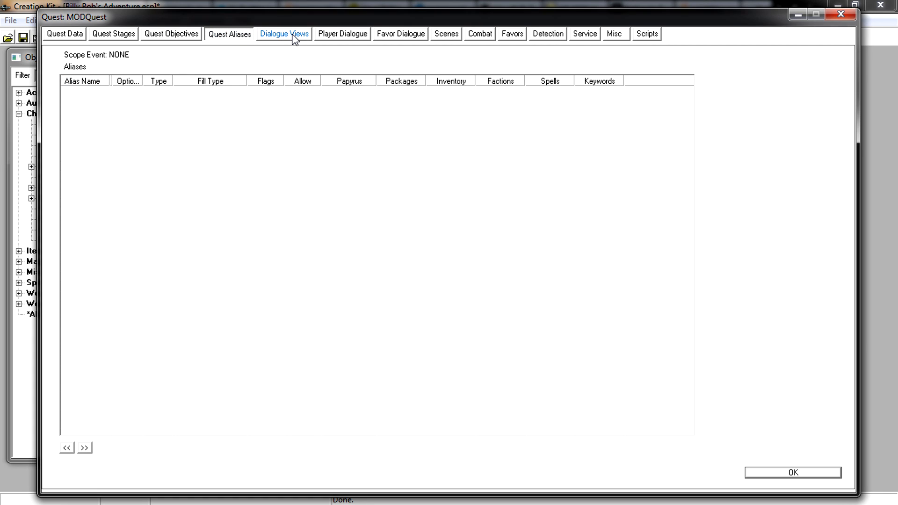
left_click(294, 39)
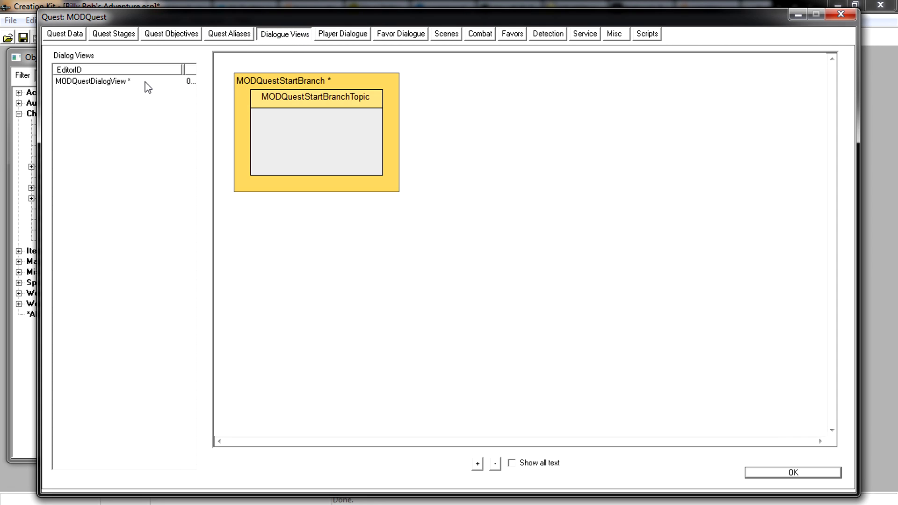
left_click(145, 83)
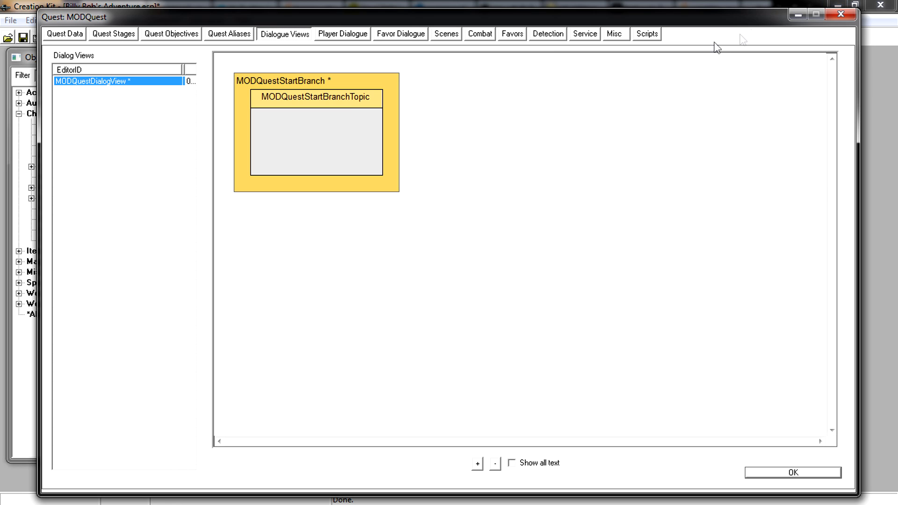
left_click(384, 81)
left_click(369, 99)
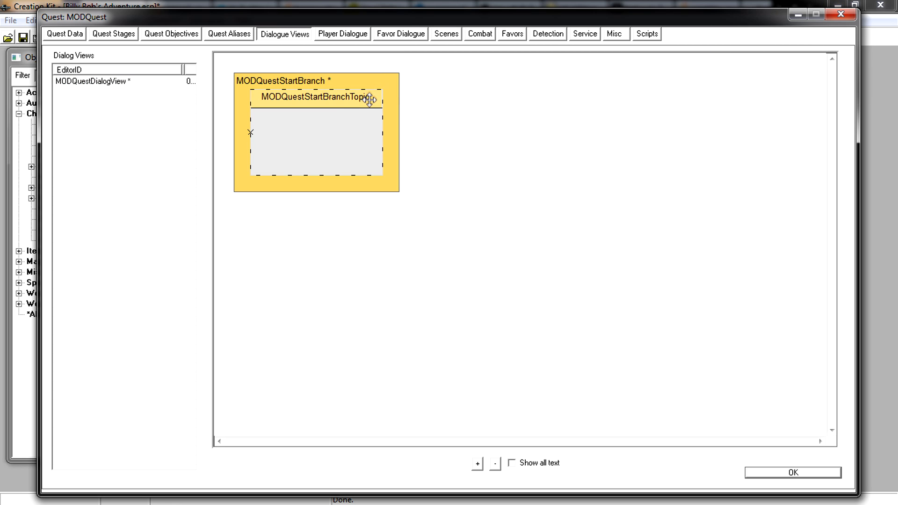
left_click(451, 60)
left_click(291, 139)
double_click(297, 99)
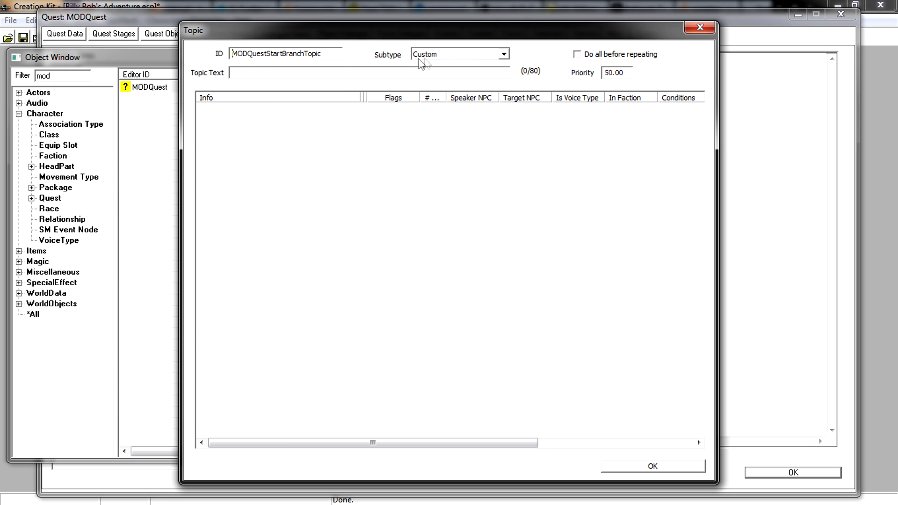
Keep the topic's subtype as Custom and set its text to "Do you need my badass help?", ignoring the spelling suggestion.
left_click(439, 56)
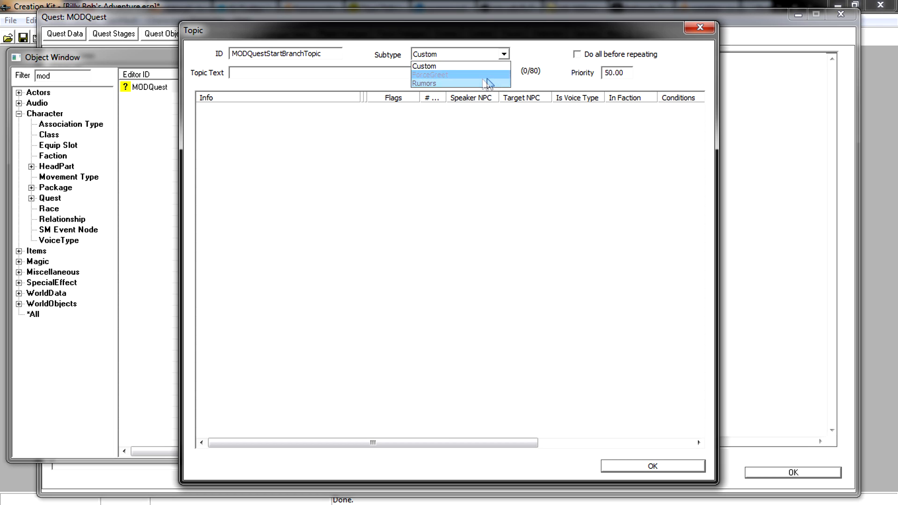
left_click(427, 65)
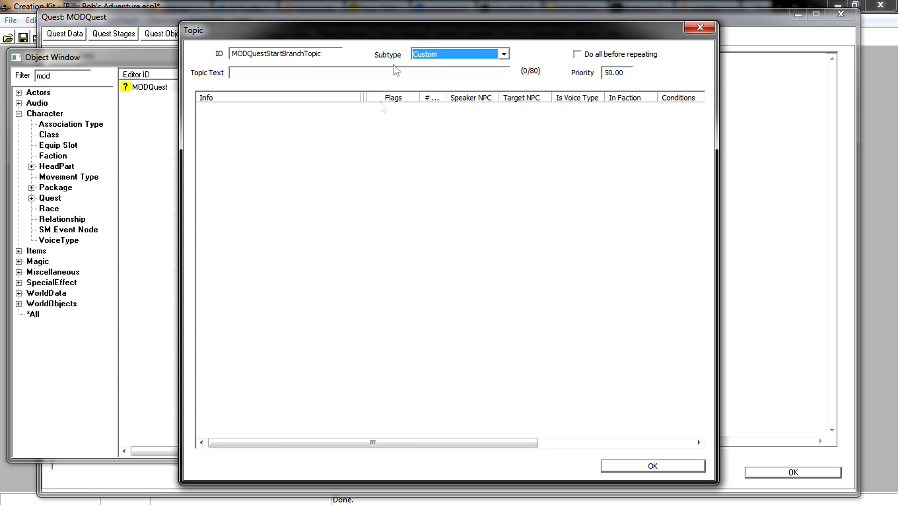
left_click(282, 71)
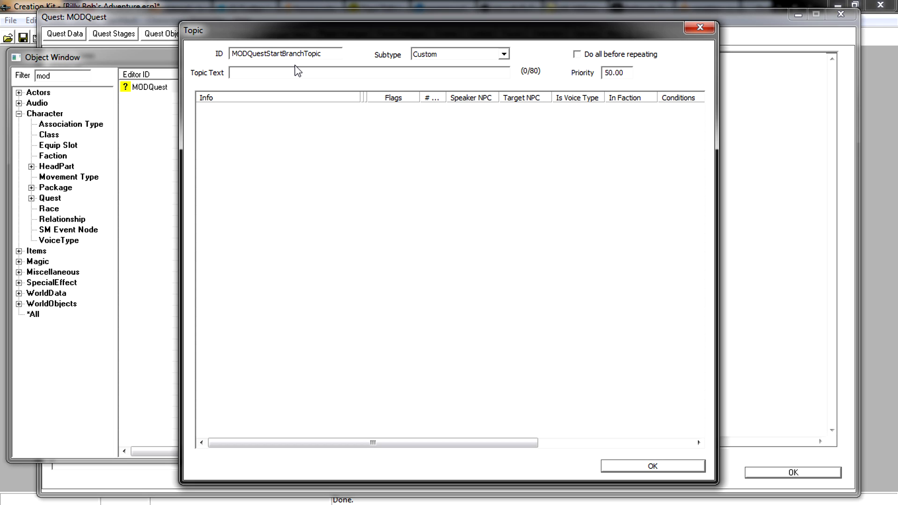
type("Do you need my badass help?")
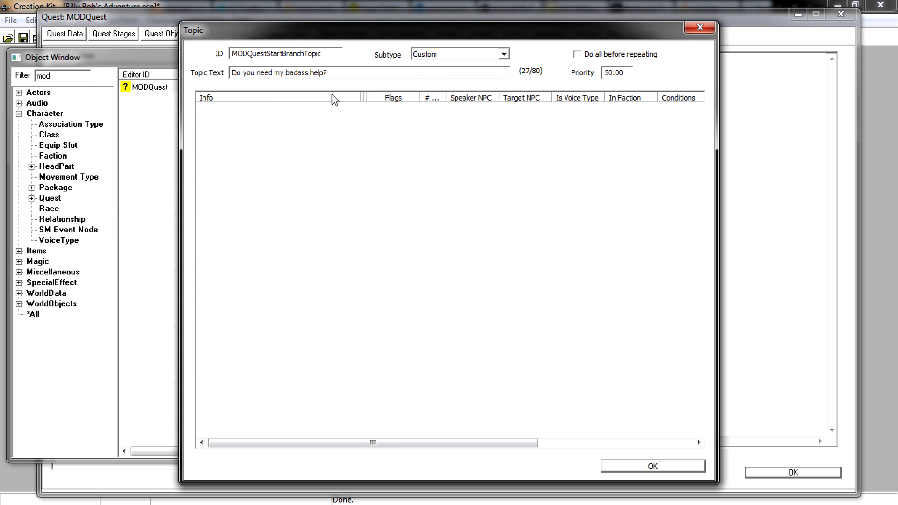
left_click(328, 55)
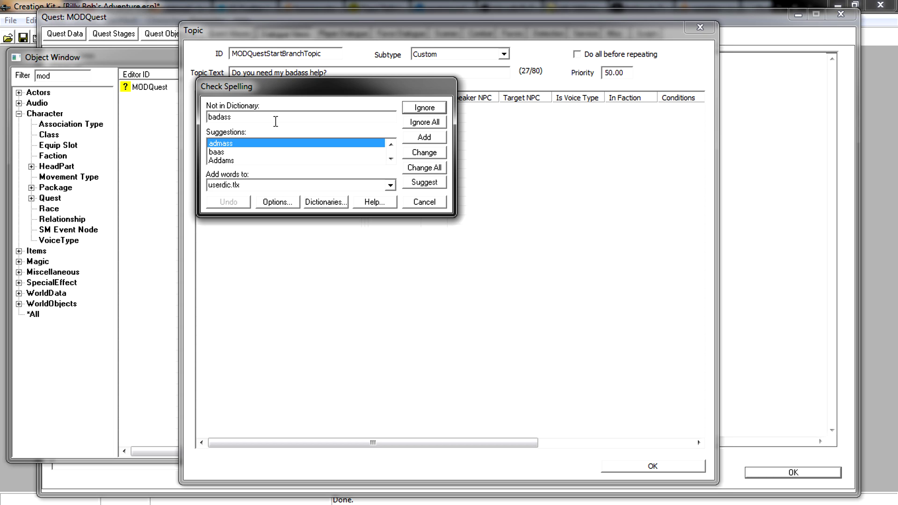
left_click(407, 107)
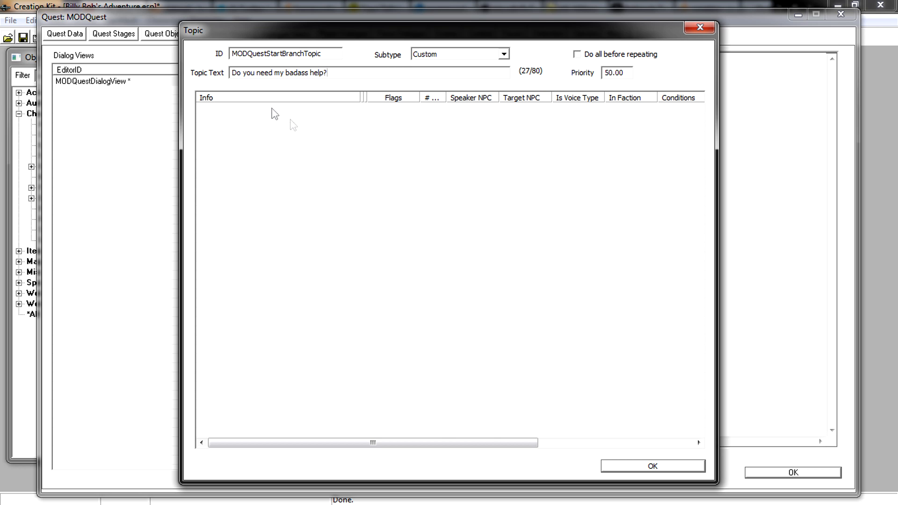
Add a response to the topic with the text "Well actually yes! Some guy stole my sword, can you get it for me?".
double_click(267, 120)
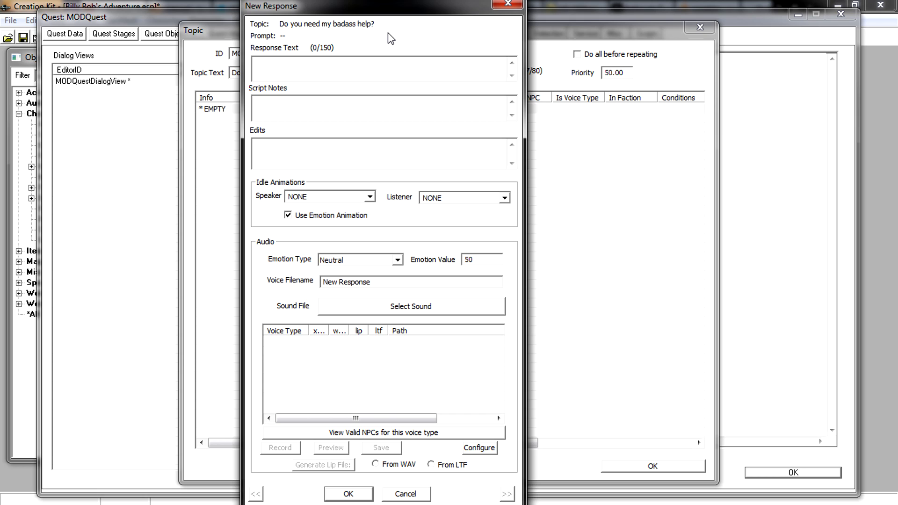
type("Well actually Yes!")
key("BackSpace")
key("BackSpace")
key("BackSpace")
key("BackSpace")
type("yes! Some guy stole")
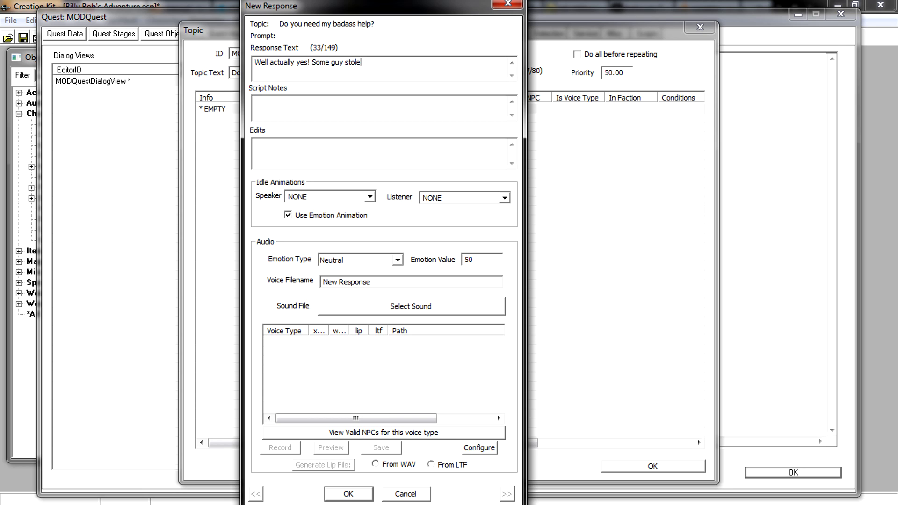
type(" my sword")
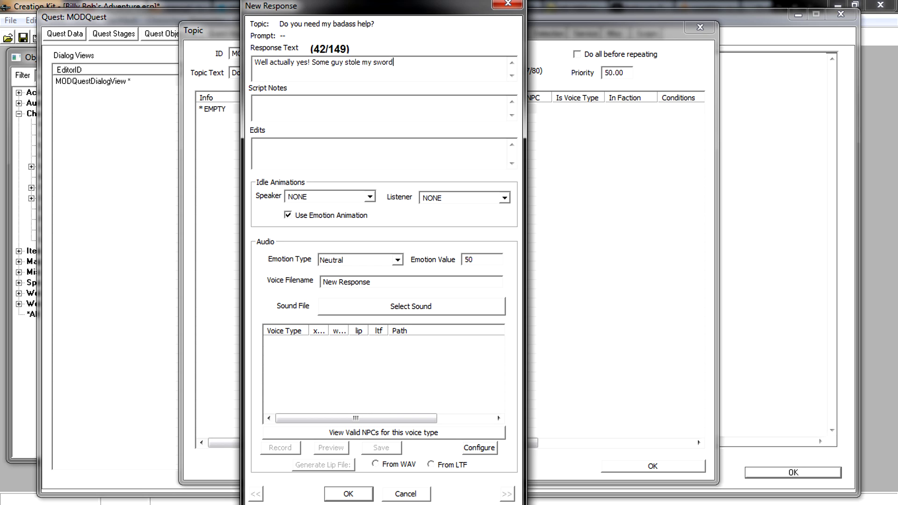
type(", can you get it for me?")
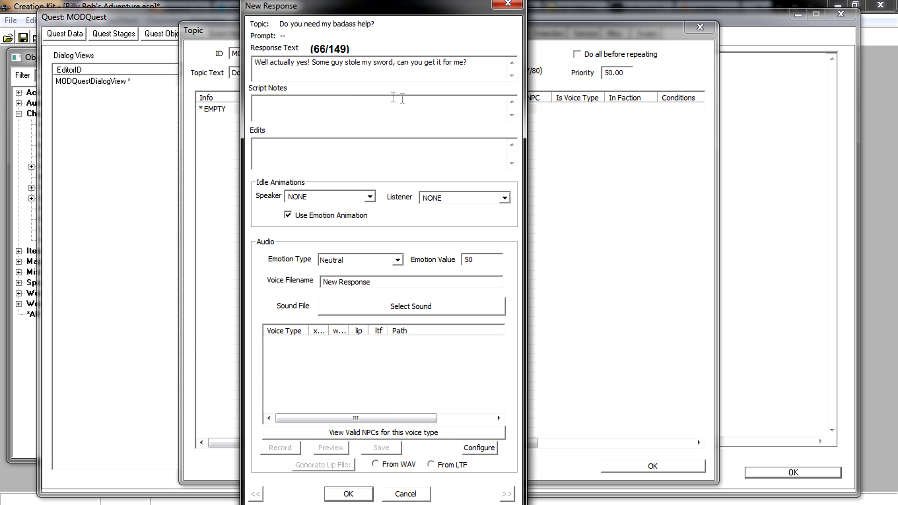
left_click(351, 105)
type("fg say")
key("BackSpace")
key("BackSpace")
key("BackSpace")
key("BackSpace")
key("BackSpace")
key("BackSpace")
key("BackSpace")
key("BackSpace")
key("BackSpace")
key("BackSpace")
key("BackSpace")
key("BackSpace")
key("BackSpace")
key("BackSpace")
key("BackSpace")
key("BackSpace")
left_click(363, 197)
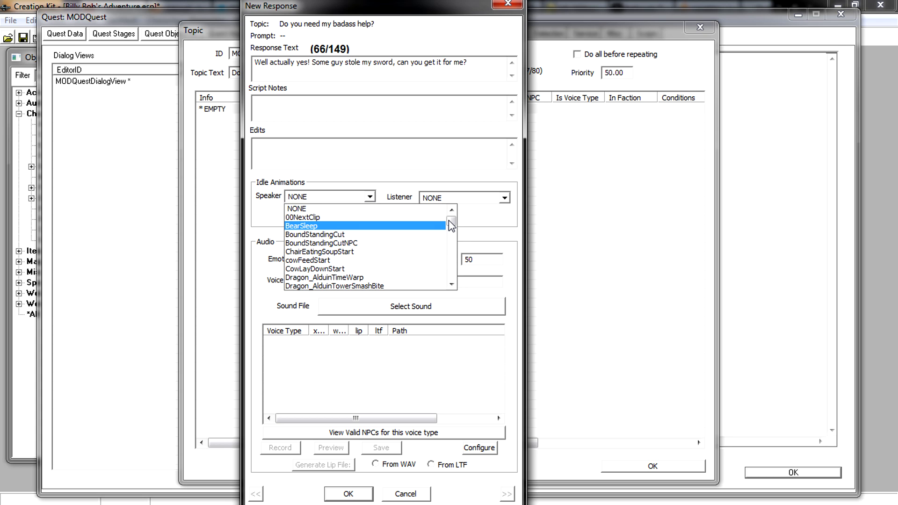
mouse_move(451, 225)
left_mouse_down()
mouse_move(456, 241)
mouse_move(455, 229)
left_mouse_up()
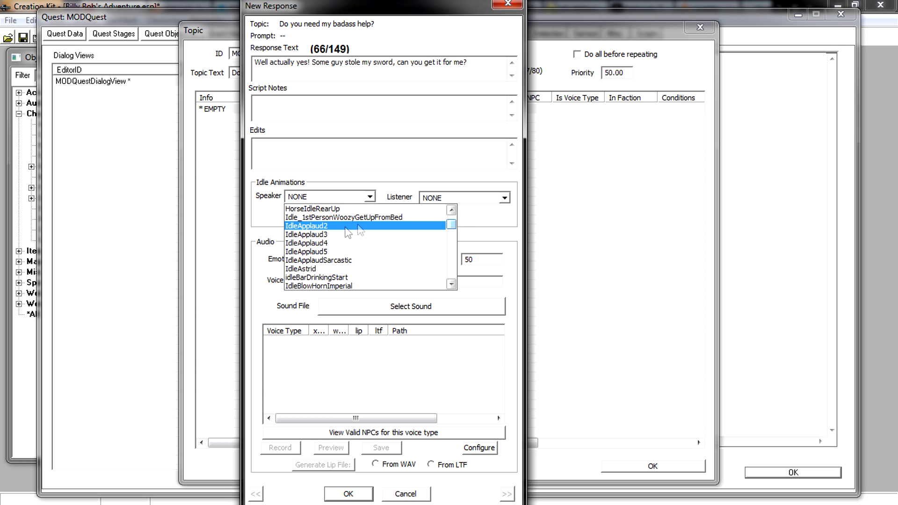
left_click(379, 190)
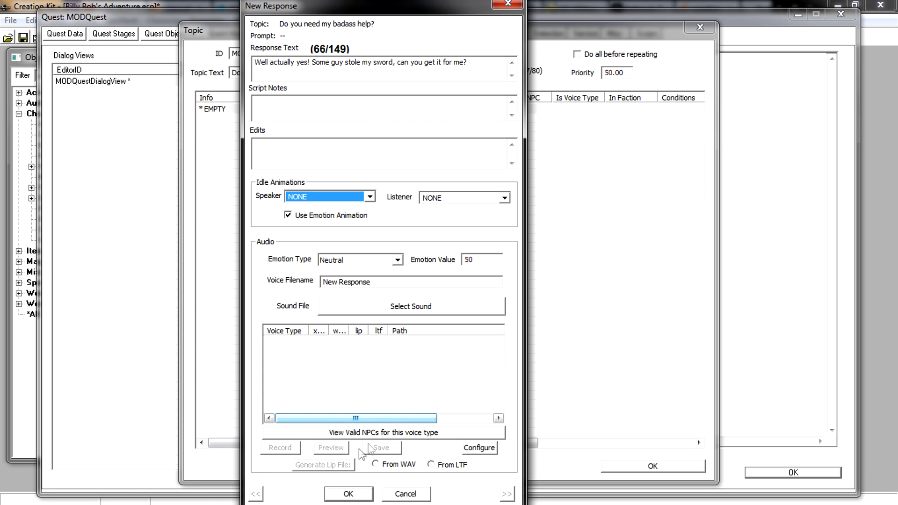
Set the response's emotion type to Surprise, keeping the emotion value at 50.
left_click(392, 260)
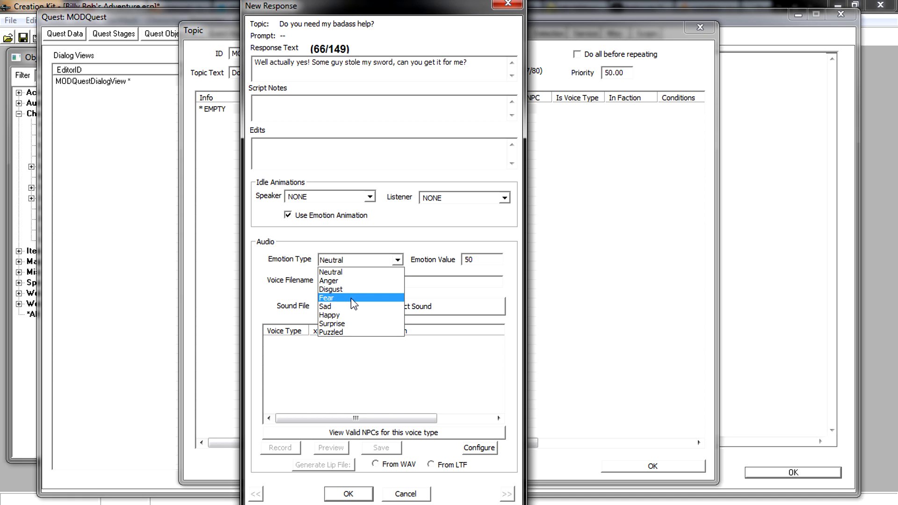
left_click(346, 324)
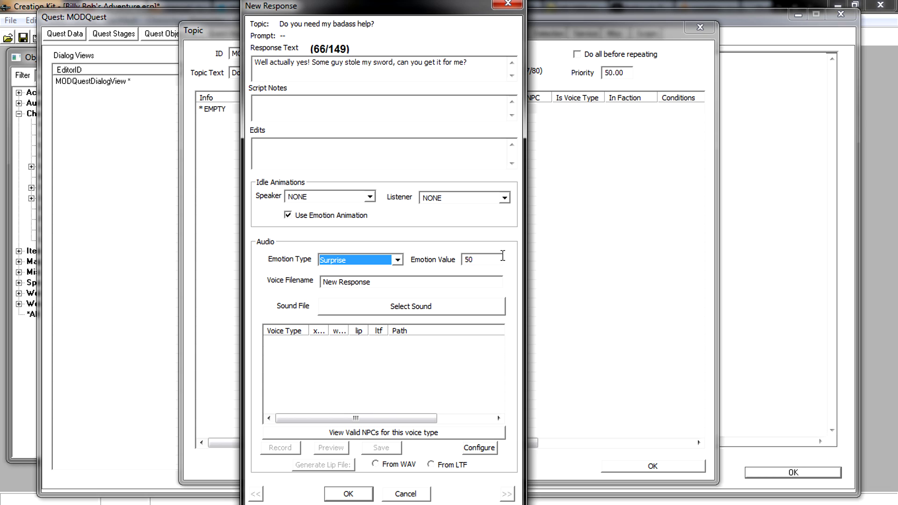
left_click(491, 260)
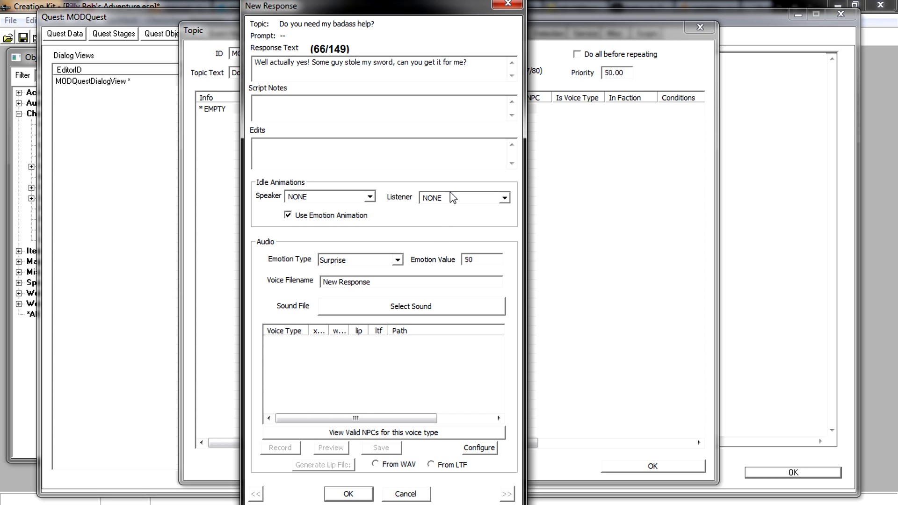
Set the response's emotion value to 100 and accept the new response.
left_click_drag(500, 259, 453, 263)
type("100")
left_click(366, 495)
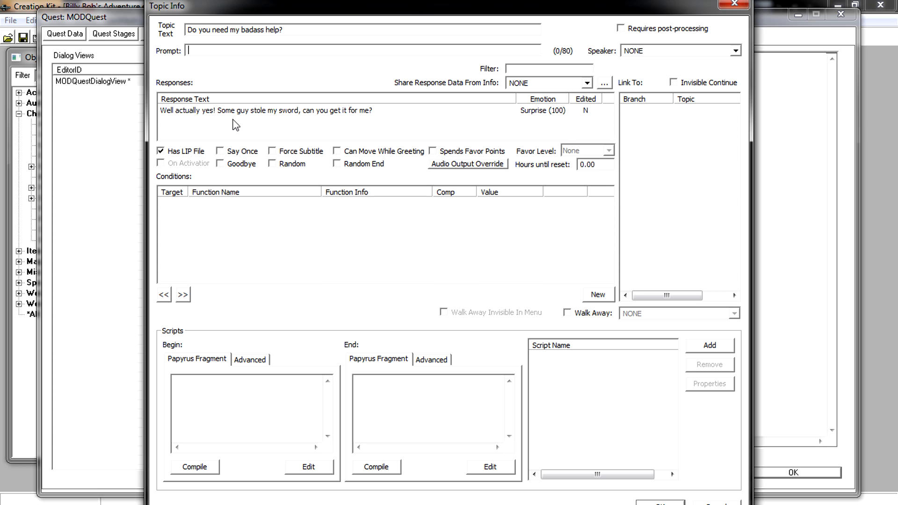
Reopen the topic's response to examine its list of voice types, leaving it without changes.
right_click(205, 121)
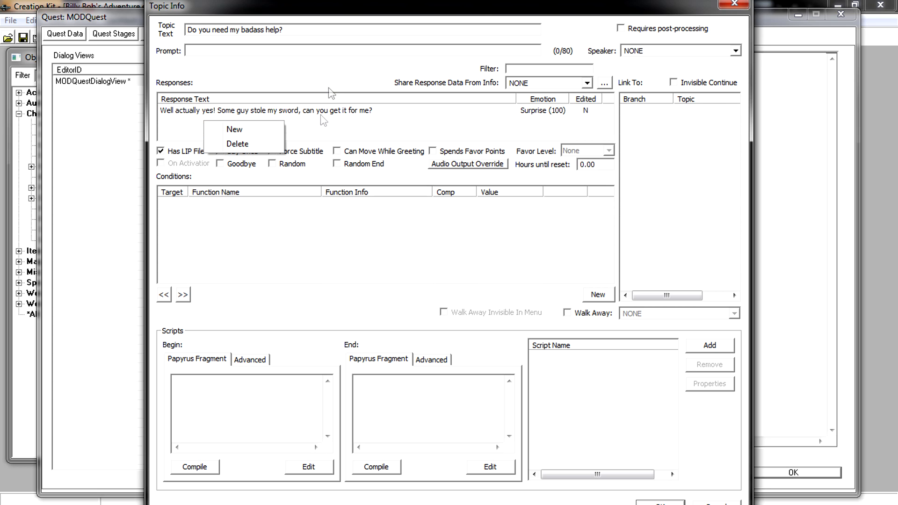
left_click(320, 129)
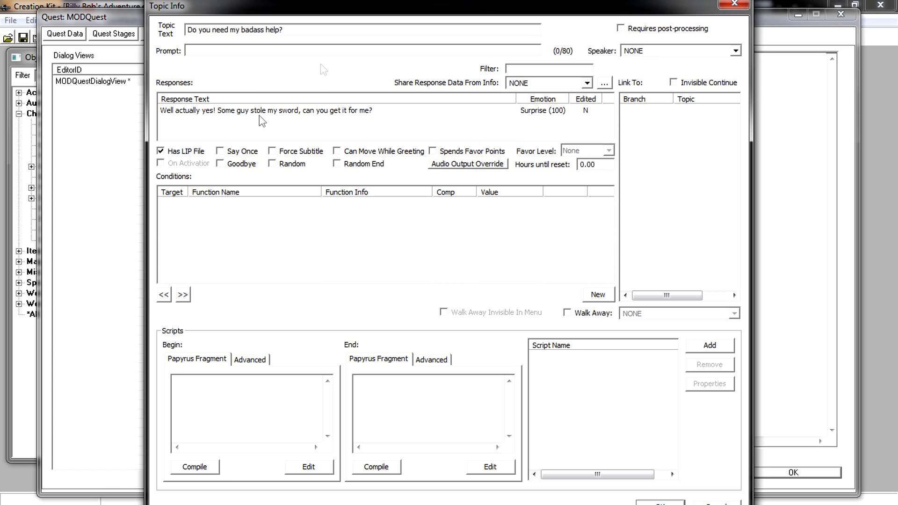
double_click(226, 112)
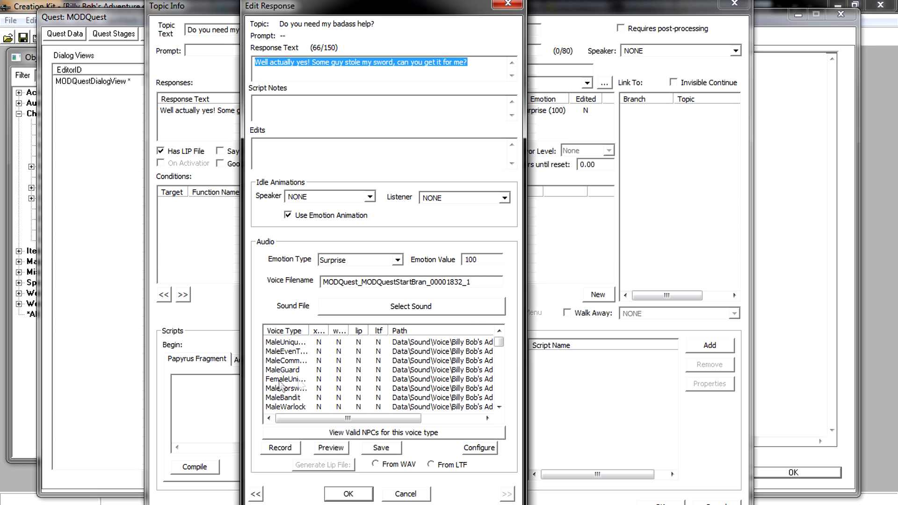
left_click_drag(502, 345, 496, 316)
left_click(395, 494)
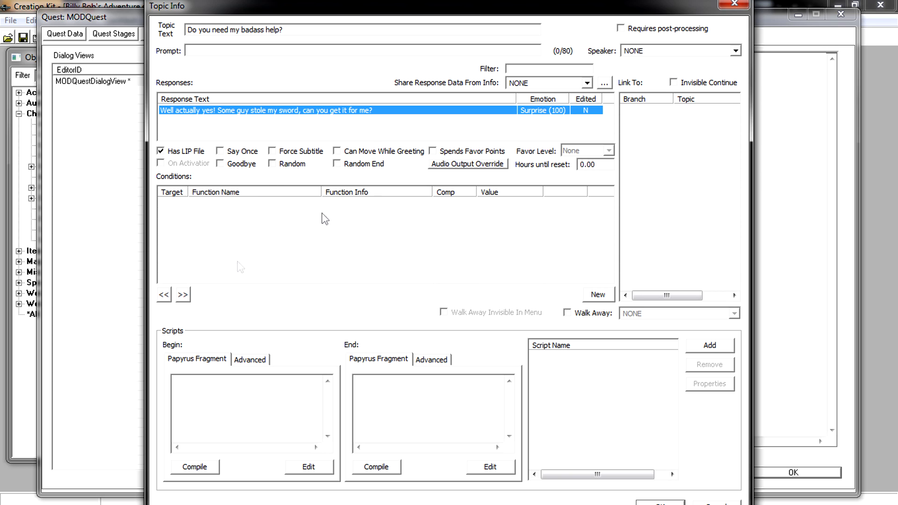
right_click(221, 224)
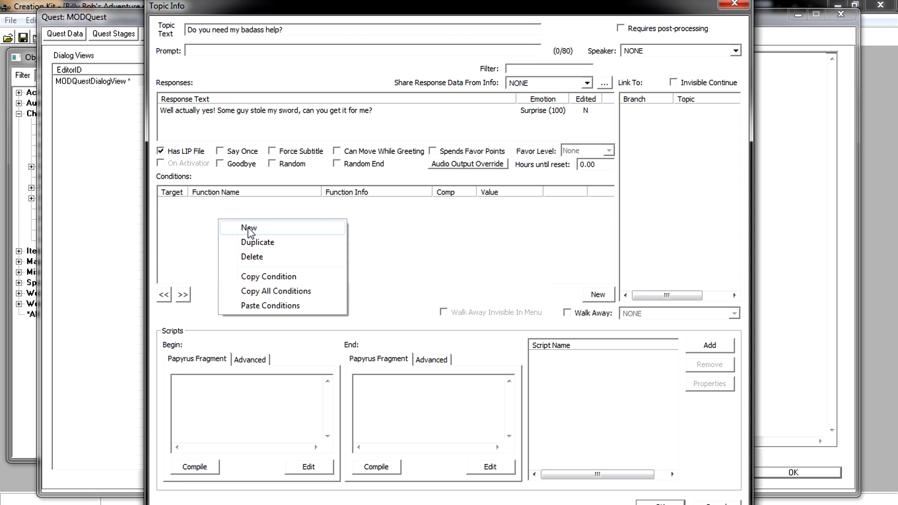
left_click(249, 228)
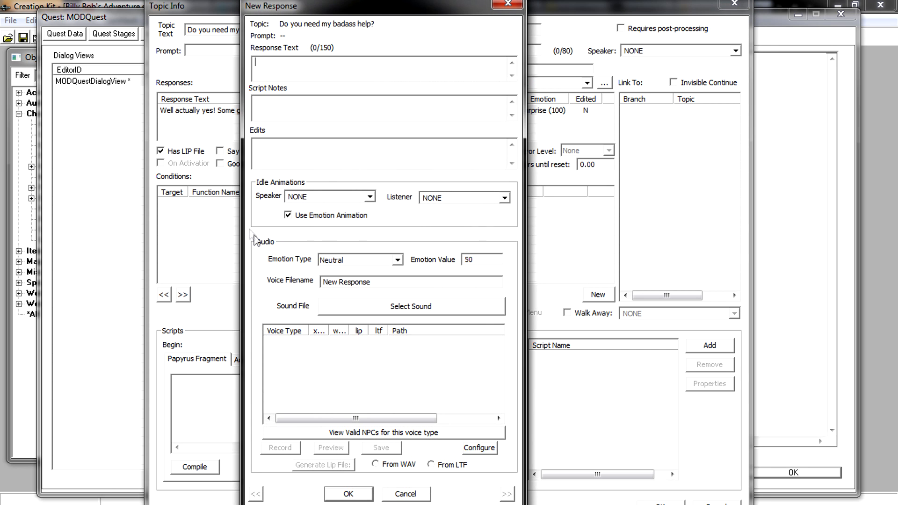
left_click(504, 7)
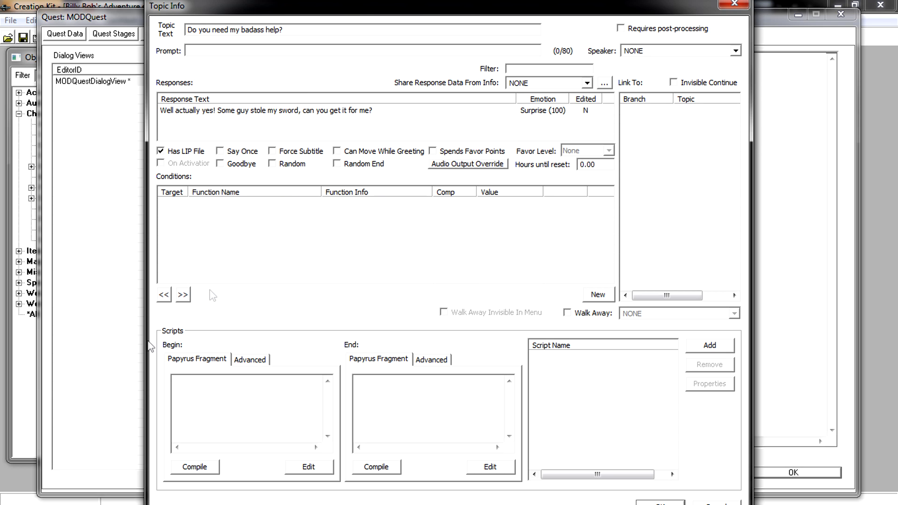
Add a condition to the topic info using GetIsID with the actor MODBilly, comparison == and value 1.
right_click(200, 218)
left_click(238, 227)
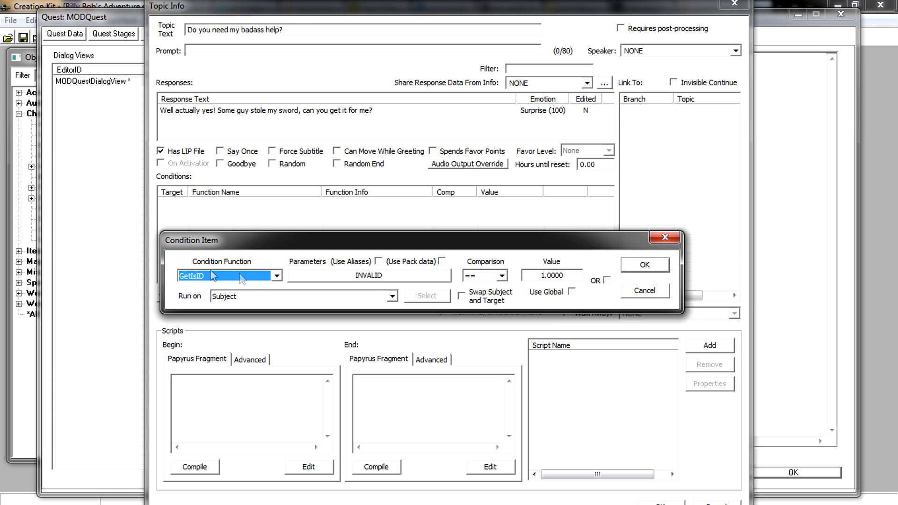
left_click(358, 275)
left_click(358, 275)
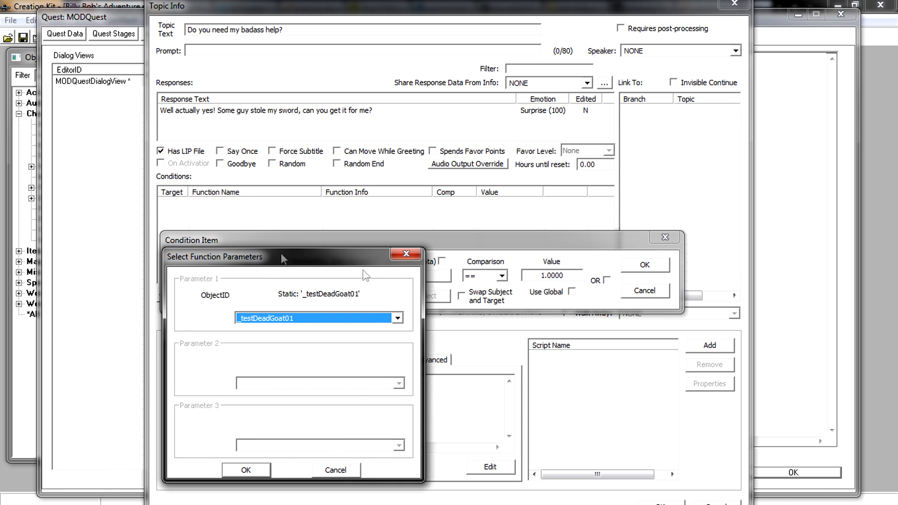
left_click(397, 318)
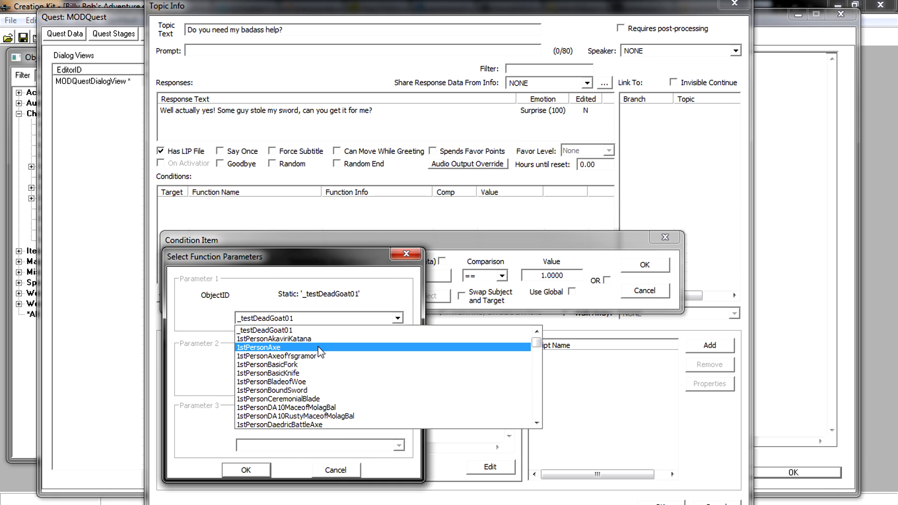
type("mod")
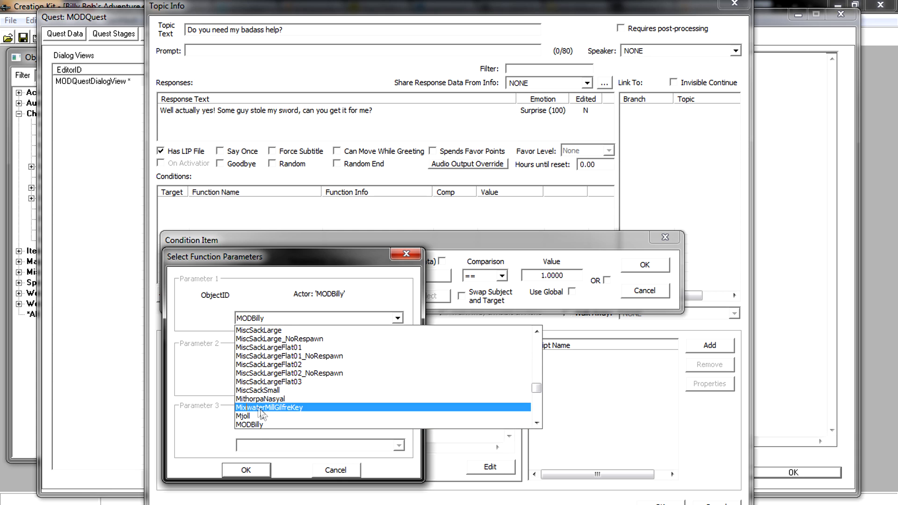
left_click(256, 425)
left_click(245, 468)
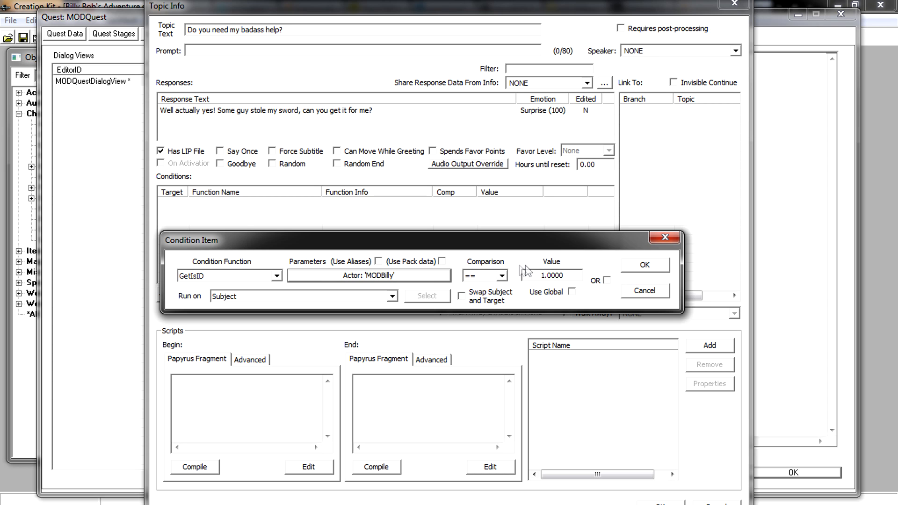
left_click(641, 265)
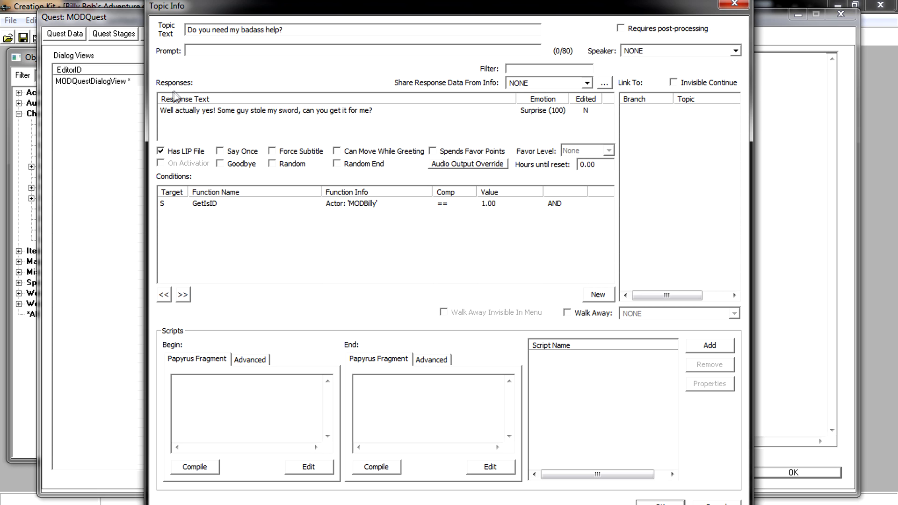
Reopen the sword response and record a voice line for the MaleOrc voice type.
double_click(320, 112)
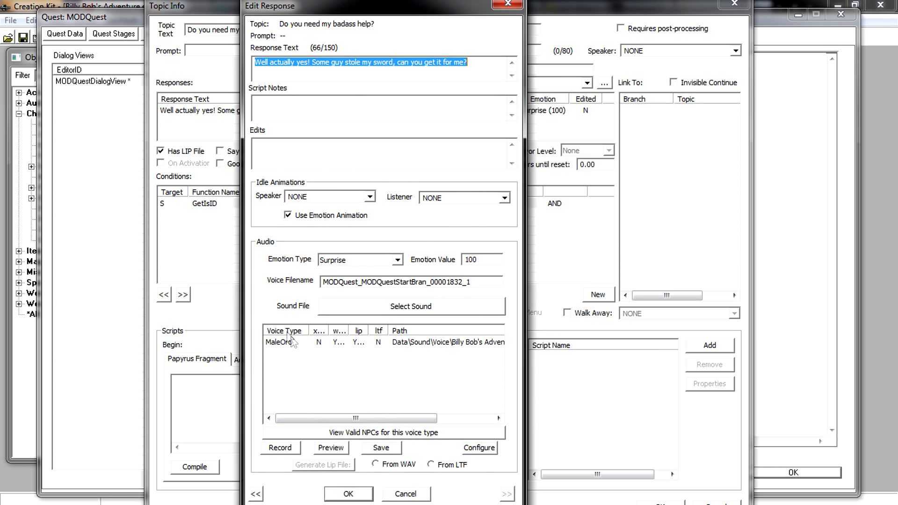
left_click_drag(330, 418, 320, 399)
left_click(334, 347)
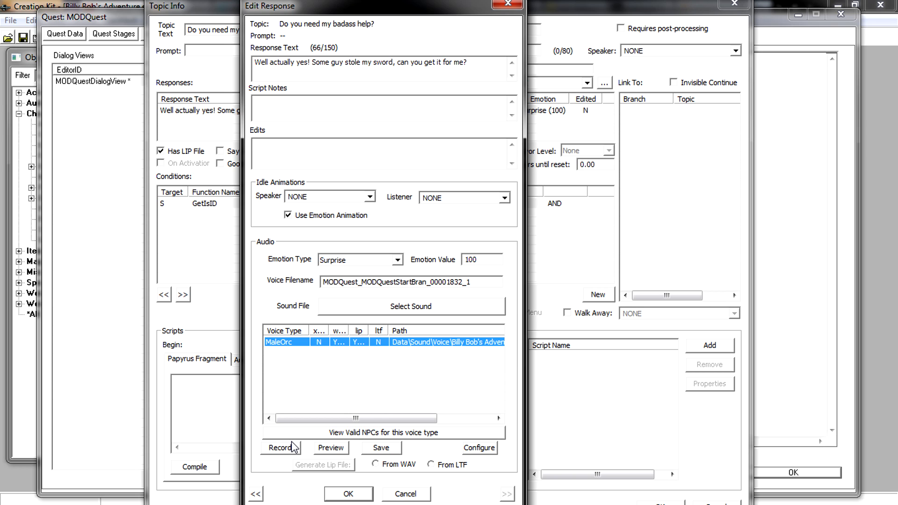
left_click(276, 451)
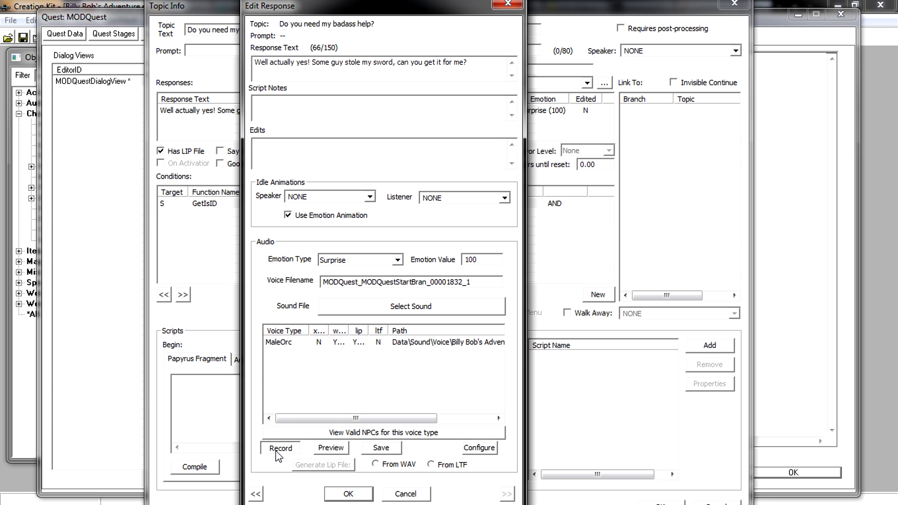
left_click(280, 449)
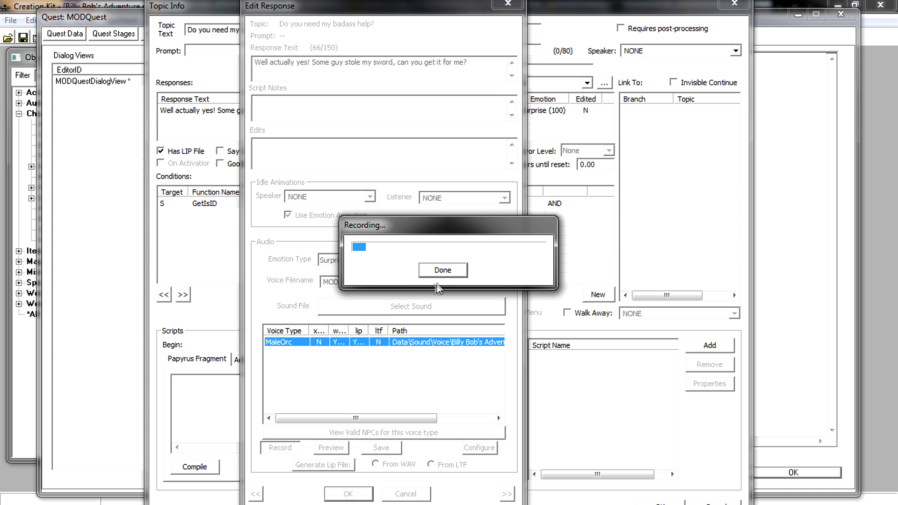
left_click(427, 272)
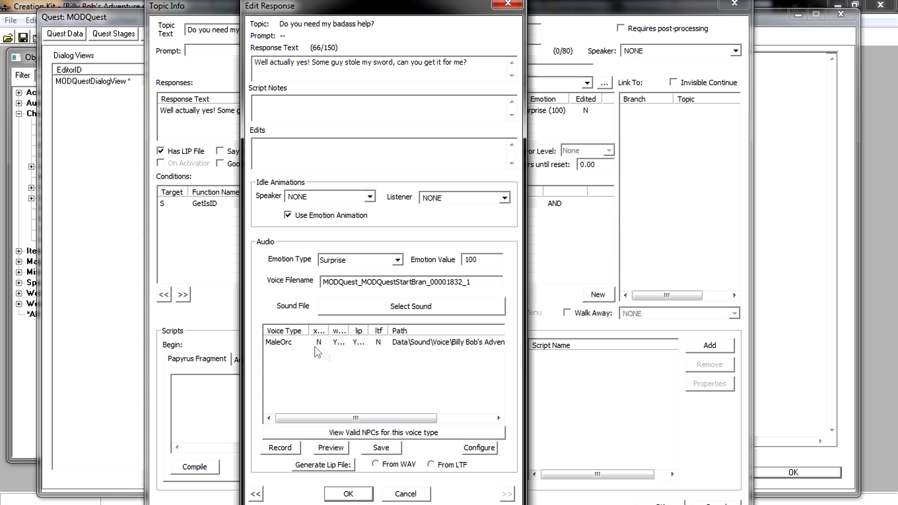
Save the MaleOrc voice recording, overwriting the existing WAV file.
left_click(310, 345)
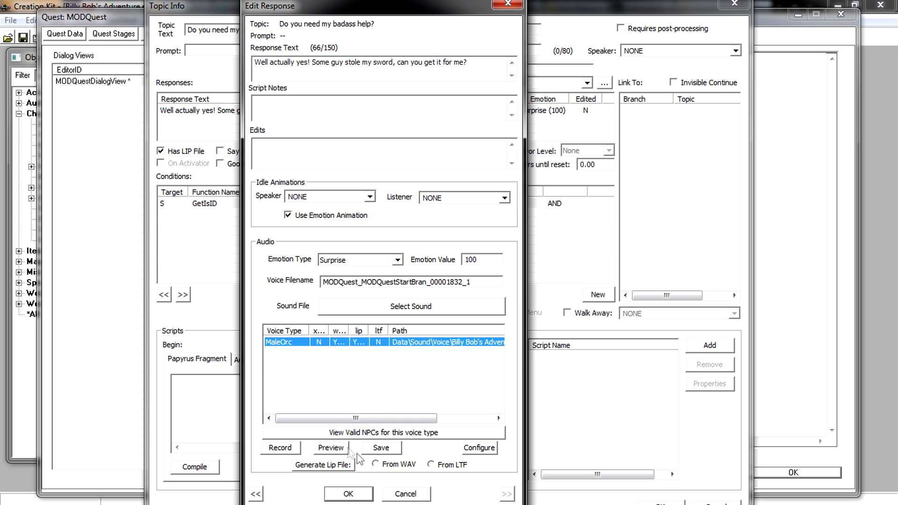
left_click(382, 450)
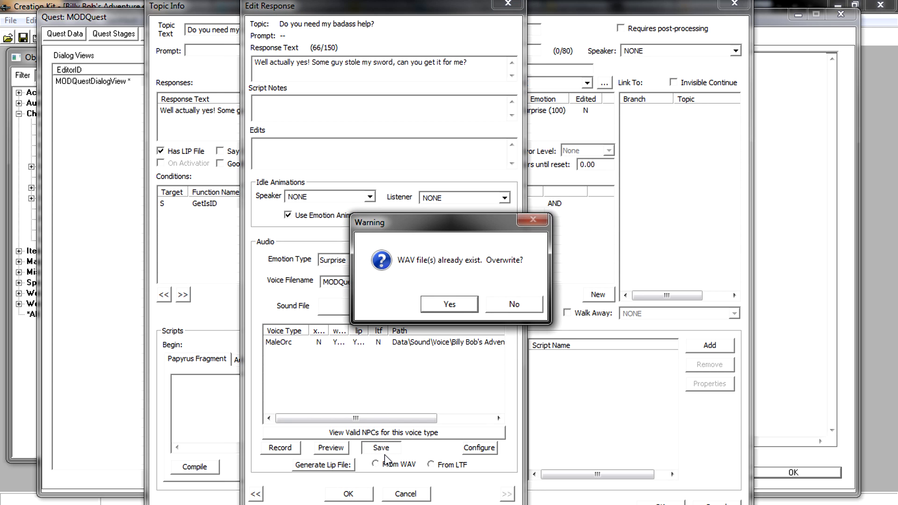
left_click(454, 306)
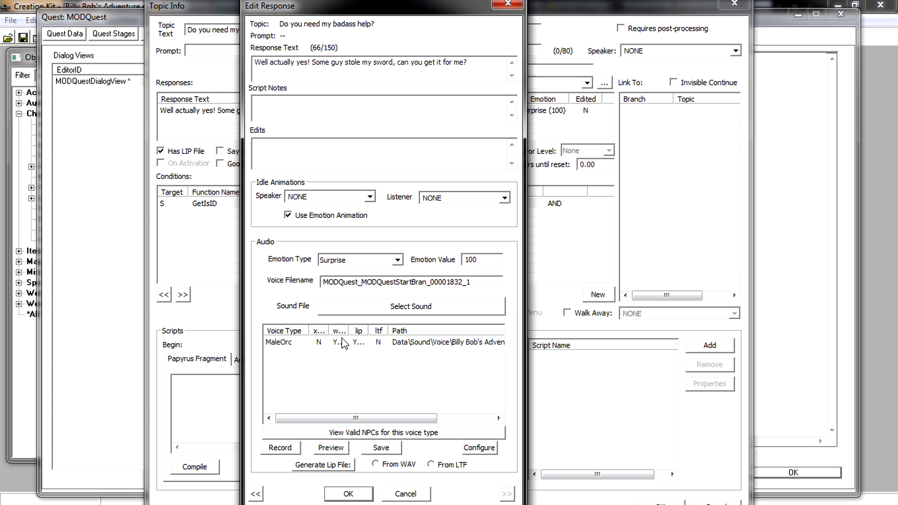
Generate the MaleOrc lip file from the WAV and accept the edited response.
left_click(292, 343)
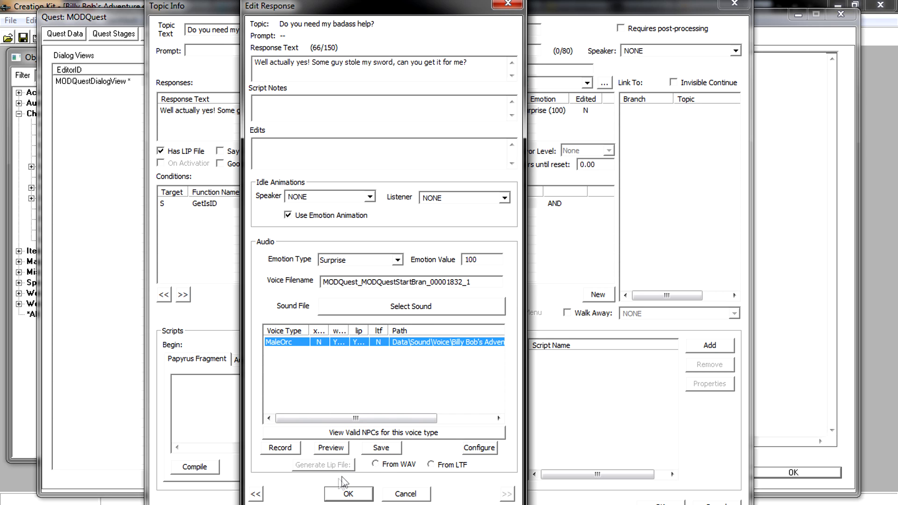
left_click(375, 464)
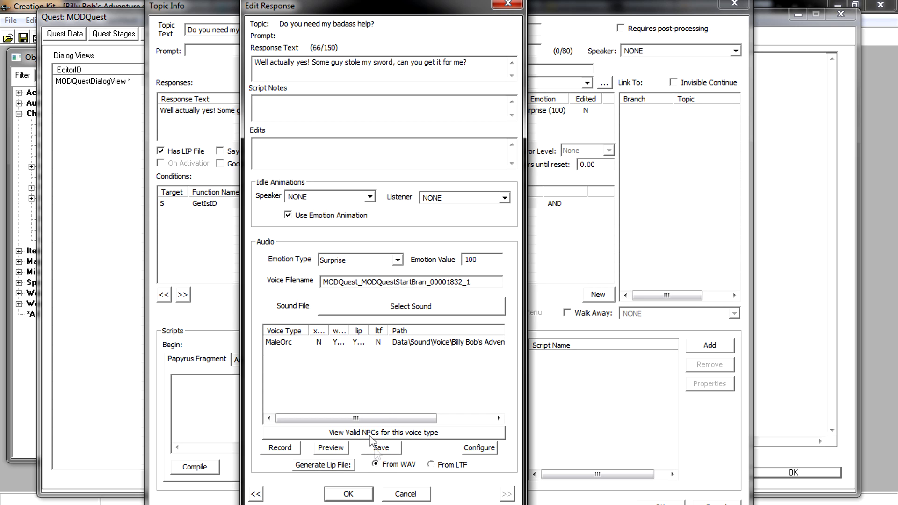
left_click(336, 468)
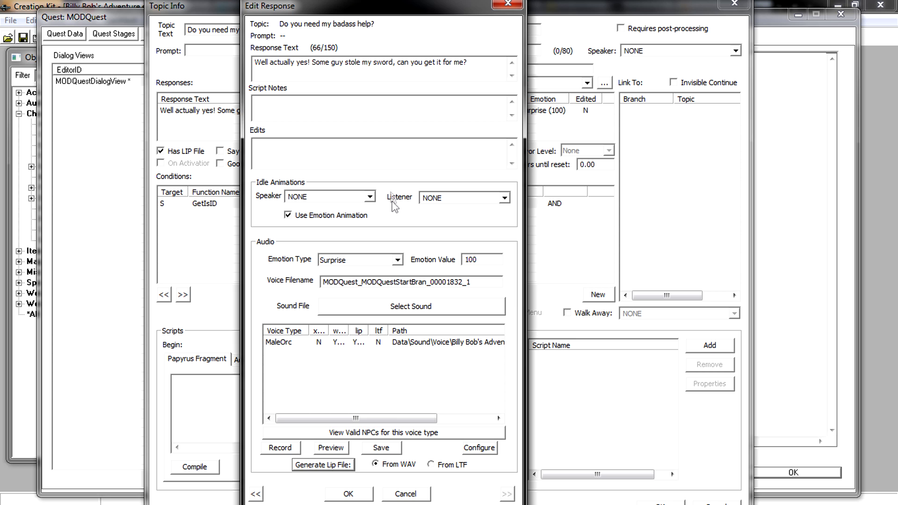
left_click(365, 494)
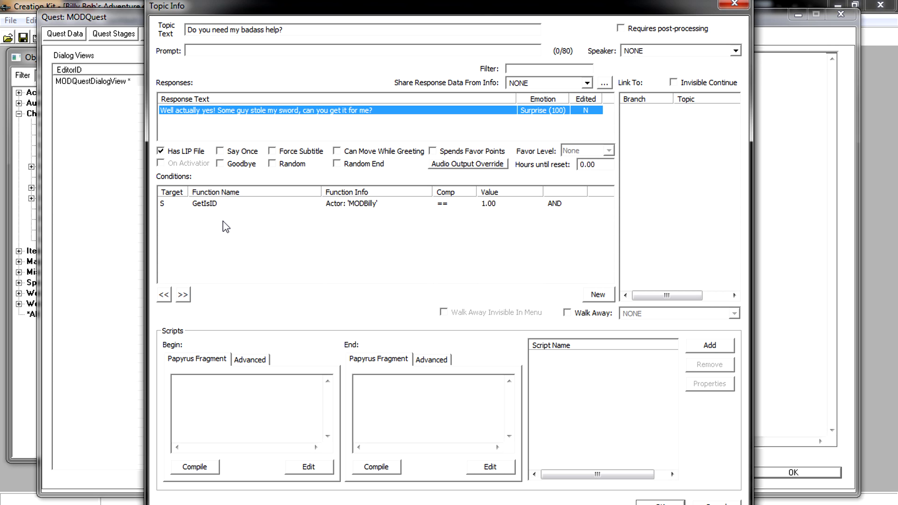
Create a second condition for the topic info with GetStage as its condition function.
right_click(210, 231)
left_click(260, 240)
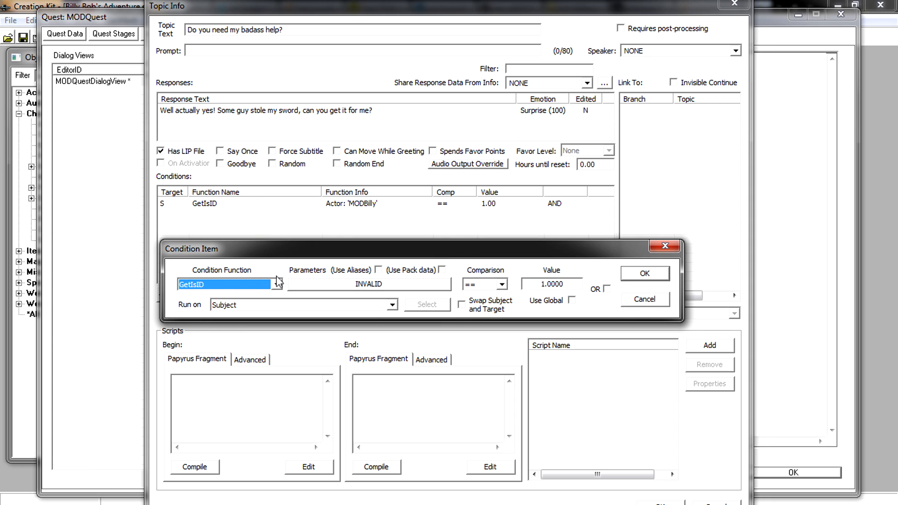
left_click(229, 284)
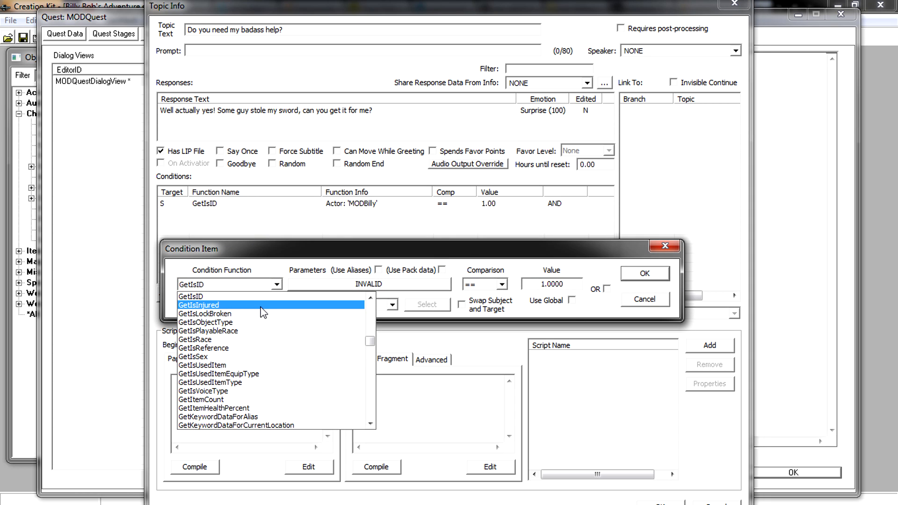
type("gets")
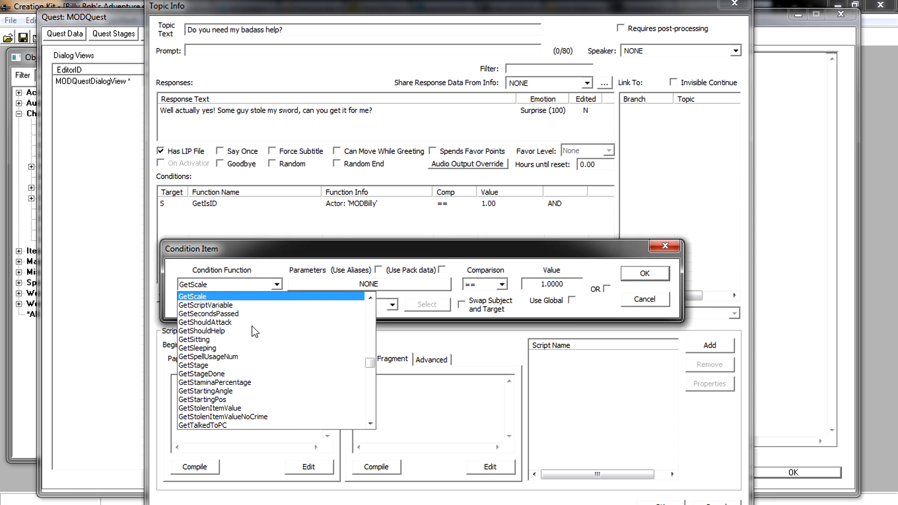
left_click(196, 365)
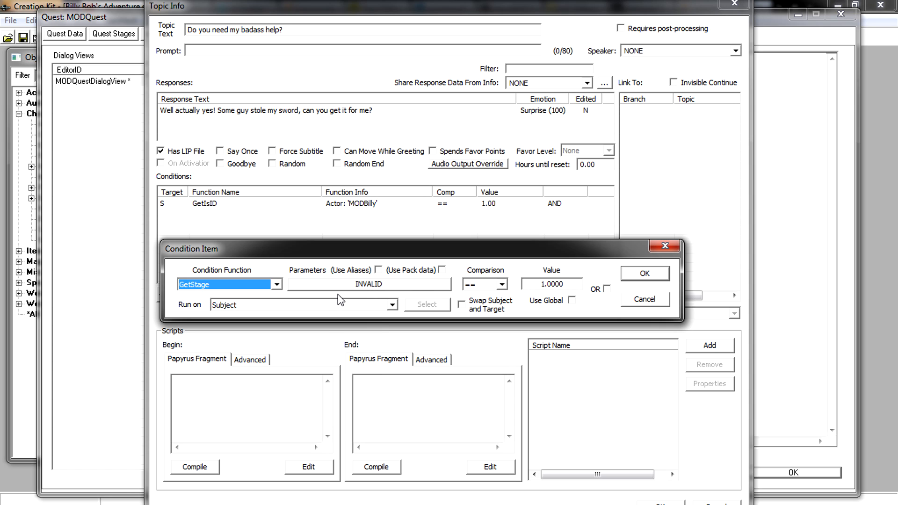
Set the GetStage condition's quest parameter to MODQuest.
left_click(423, 284)
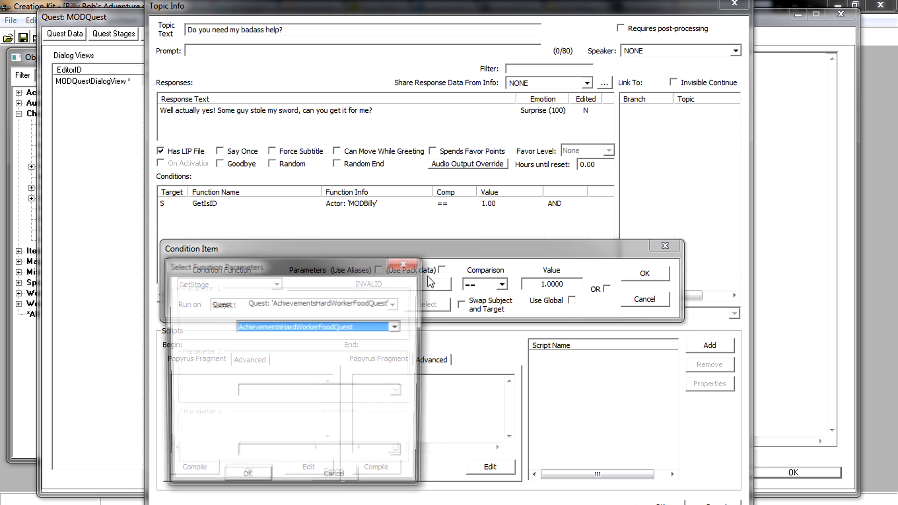
left_click(337, 327)
type("mod")
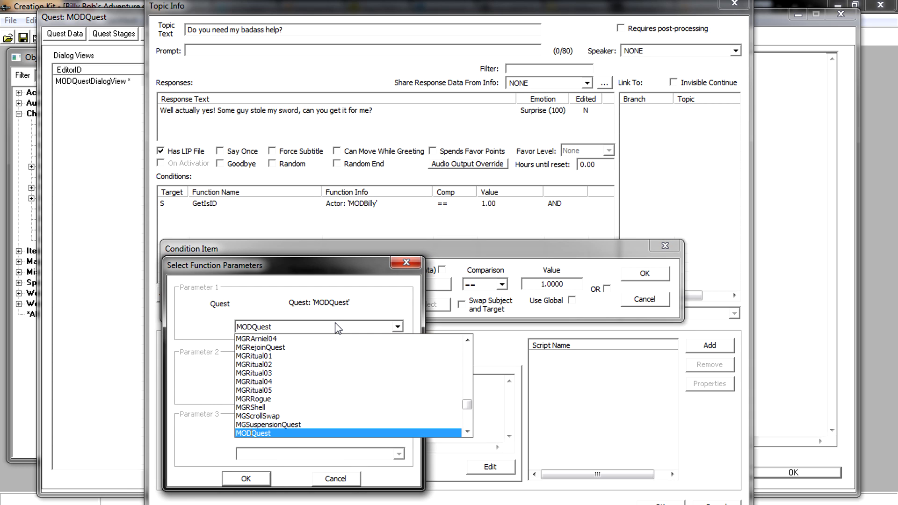
left_click(273, 434)
left_click(262, 480)
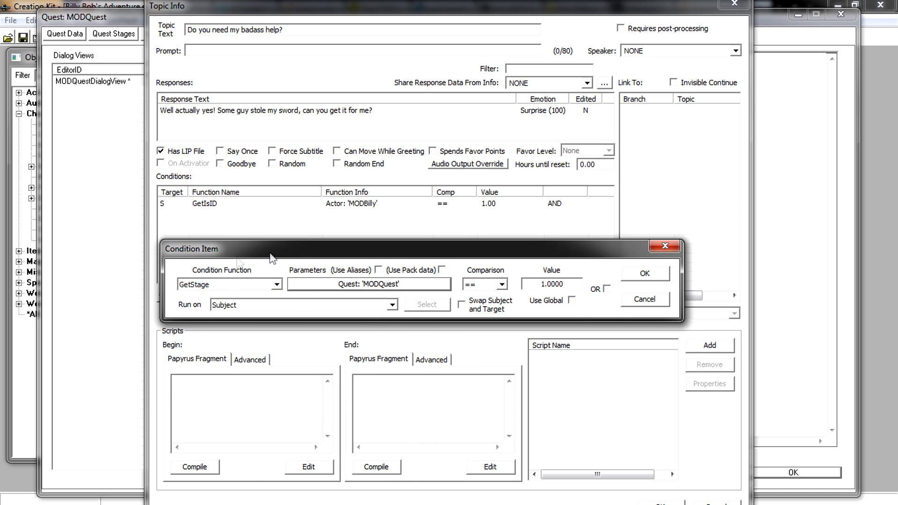
Make the GetStage condition require a stage less than 10, then accept the condition, topic info and topic.
left_click(482, 284)
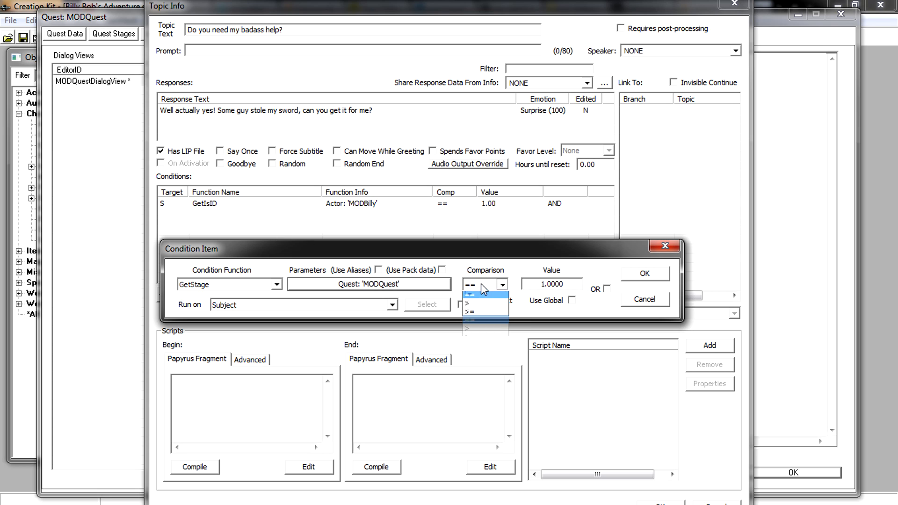
left_click(479, 306)
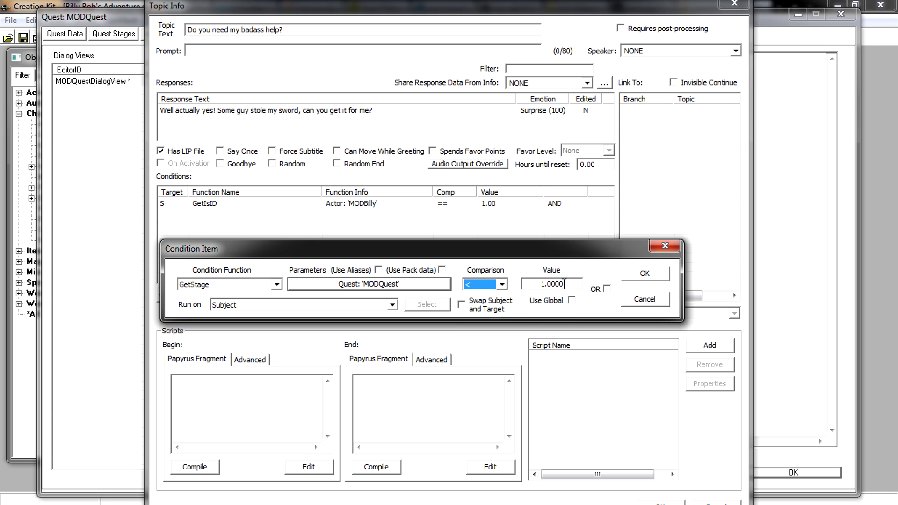
key("Tab")
type("10")
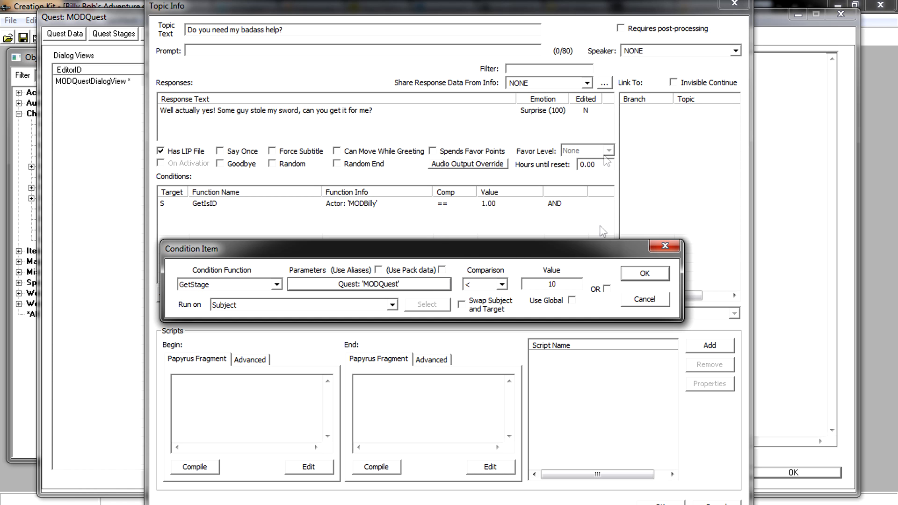
left_click(644, 274)
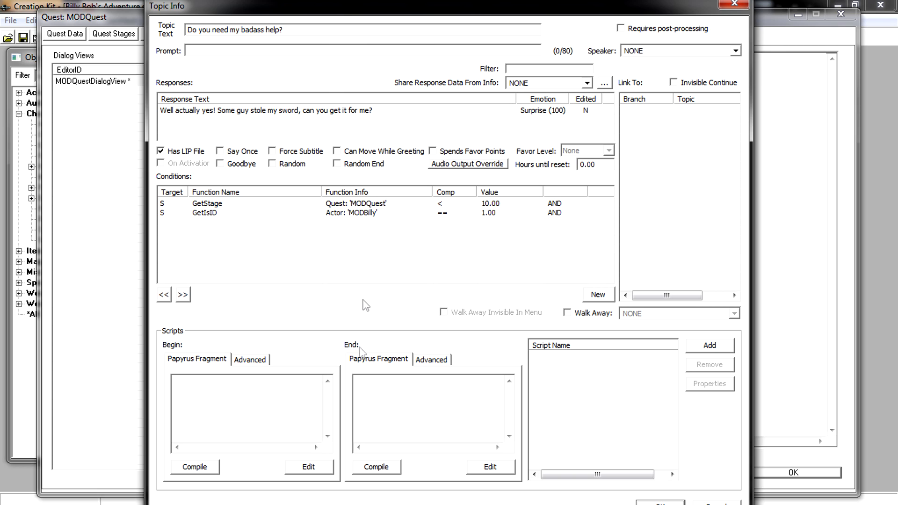
left_click(666, 503)
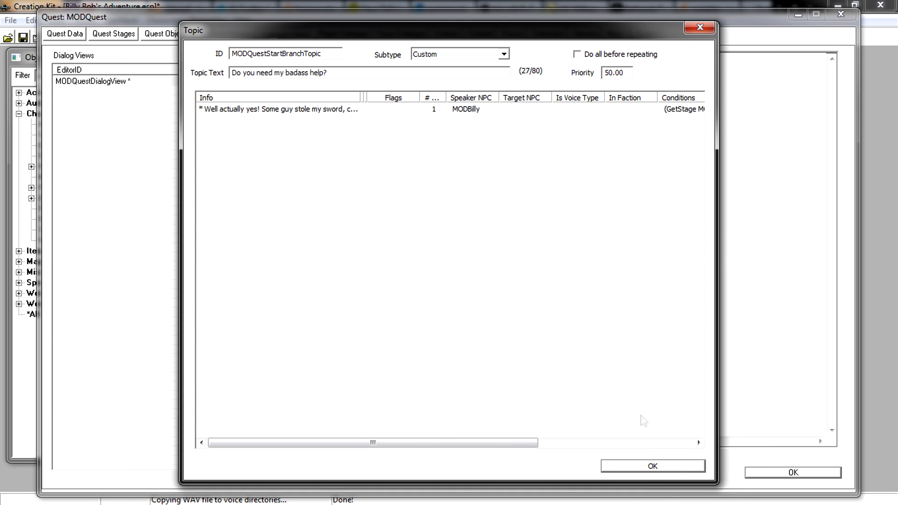
left_click(650, 467)
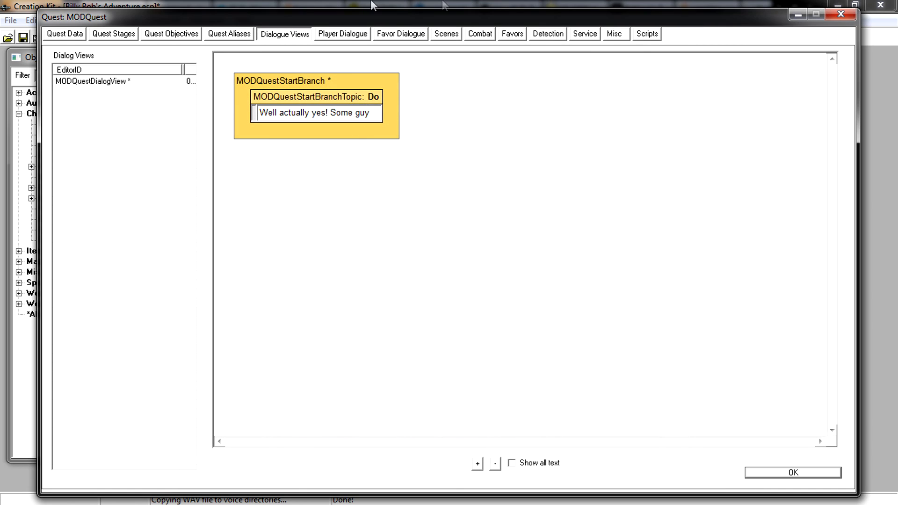
Add a new topic to MODQuestStartBranch with the ID MODQuestYes.
left_click(311, 94)
left_click(393, 119)
left_click(358, 90)
right_click(389, 99)
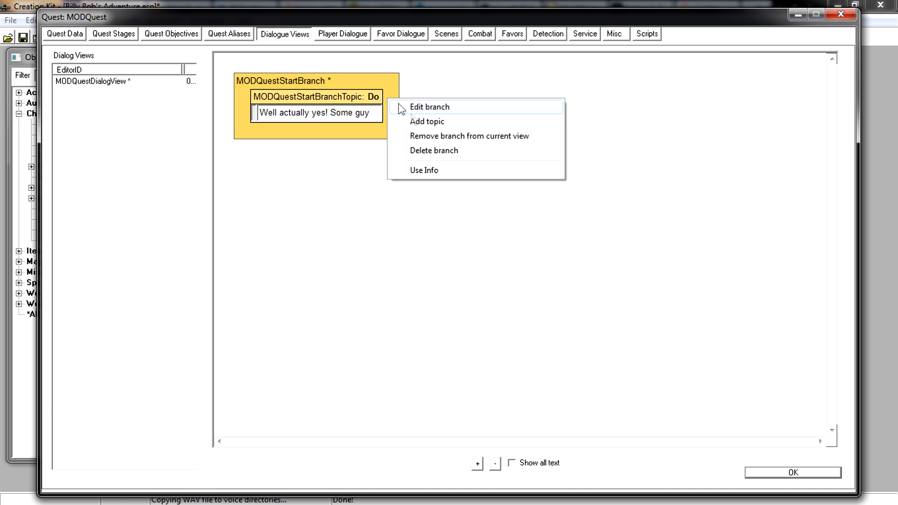
left_click(415, 122)
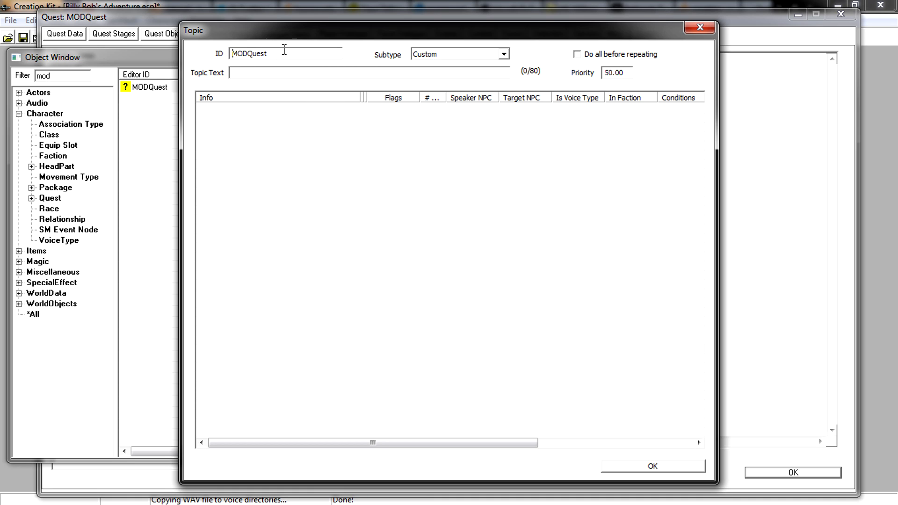
left_click(309, 55)
type("Your")
key("BackSpace")
key("BackSpace")
key("BackSpace")
type("es")
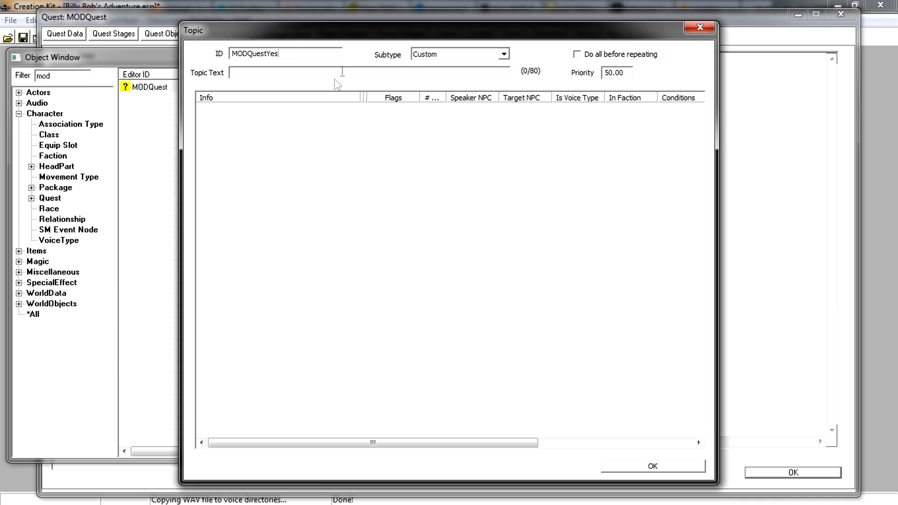
Enter "Of course I can!" as the topic text of MODQuestYes.
left_click(261, 72)
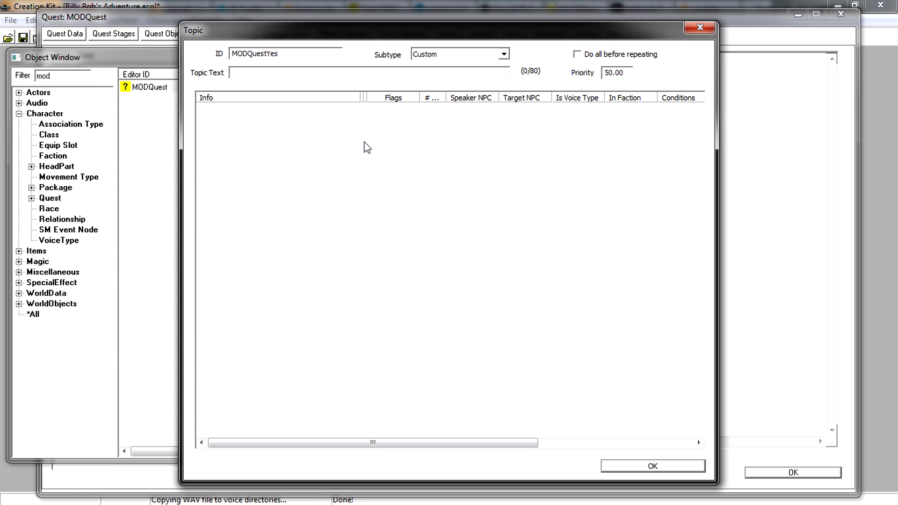
type("Y")
key("BackSpace")
type("Of course I can!")
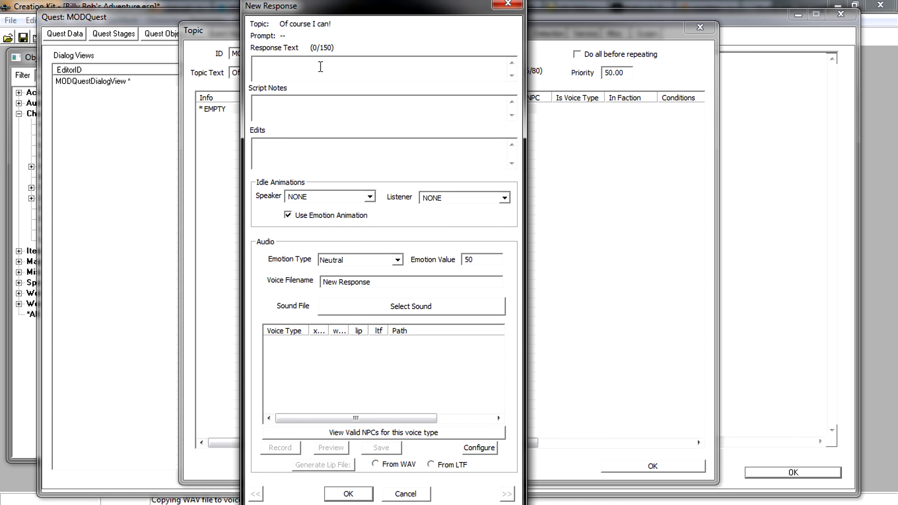
Create the response "Oh thanks so much!" with the Happy emotion at value 100.
type("Oh thanks so much!")
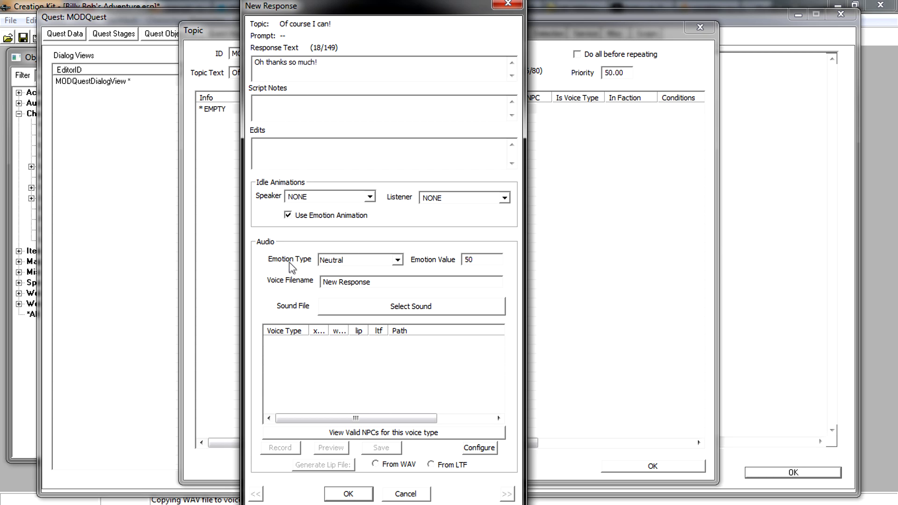
left_click(345, 259)
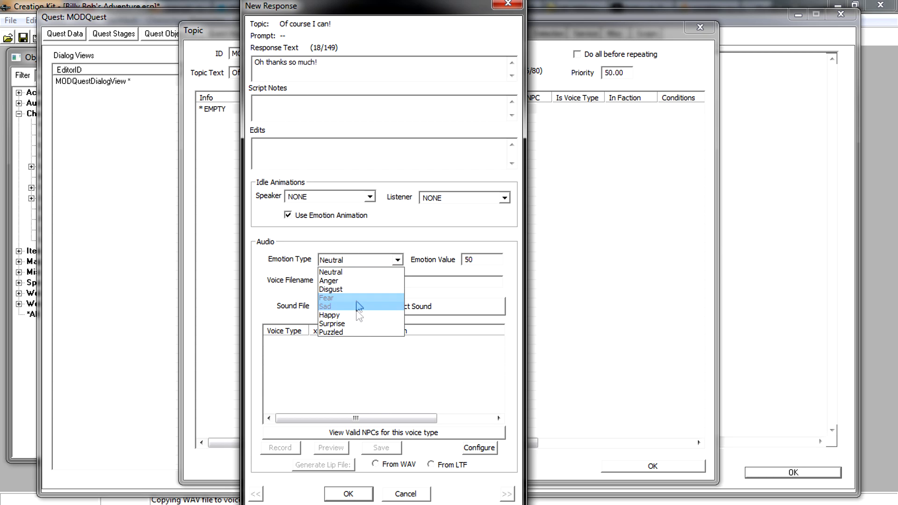
left_click(359, 315)
left_click(494, 260)
key("shift+Home")
type("100")
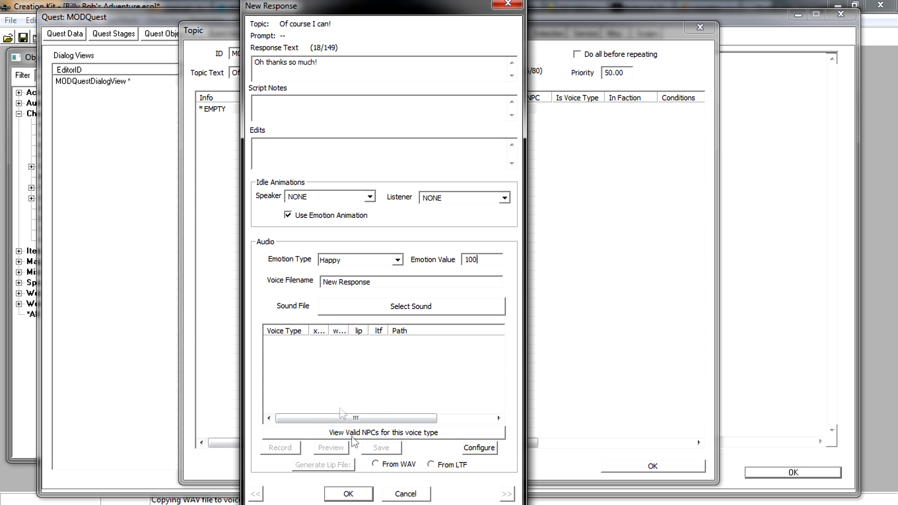
left_click(349, 494)
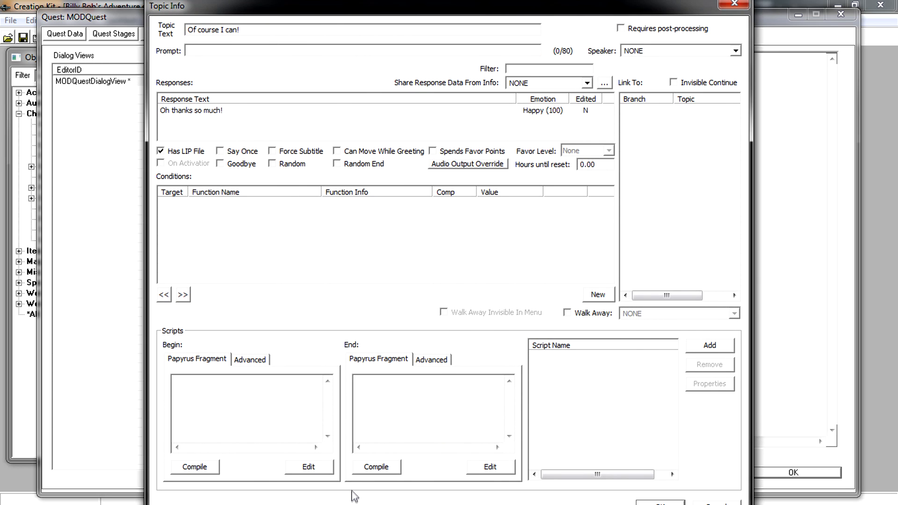
Add a GetIsID condition to the "Of course I can!" topic info requiring the actor MODBilly to equal 1.
right_click(210, 217)
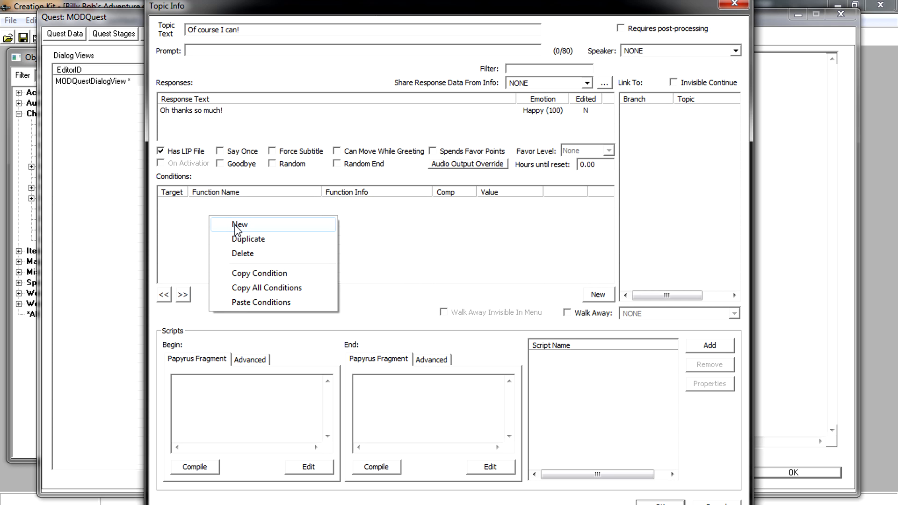
left_click(269, 230)
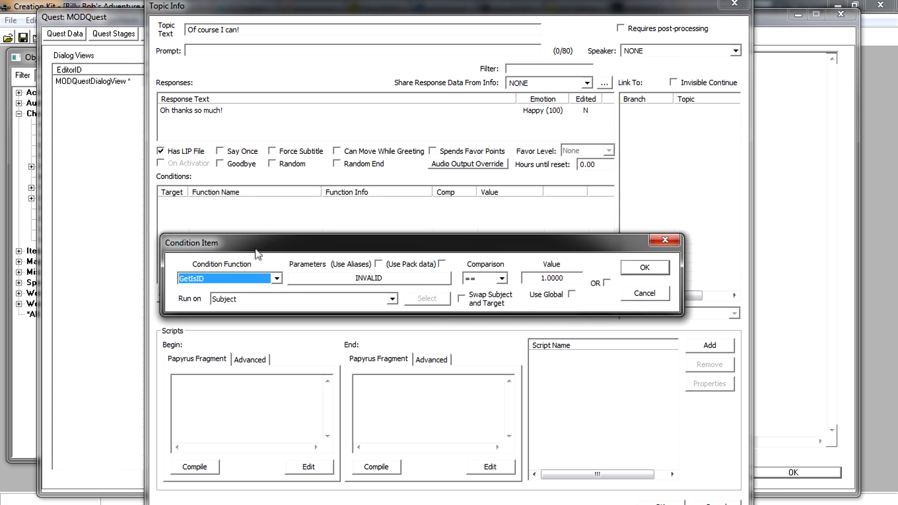
left_click(325, 279)
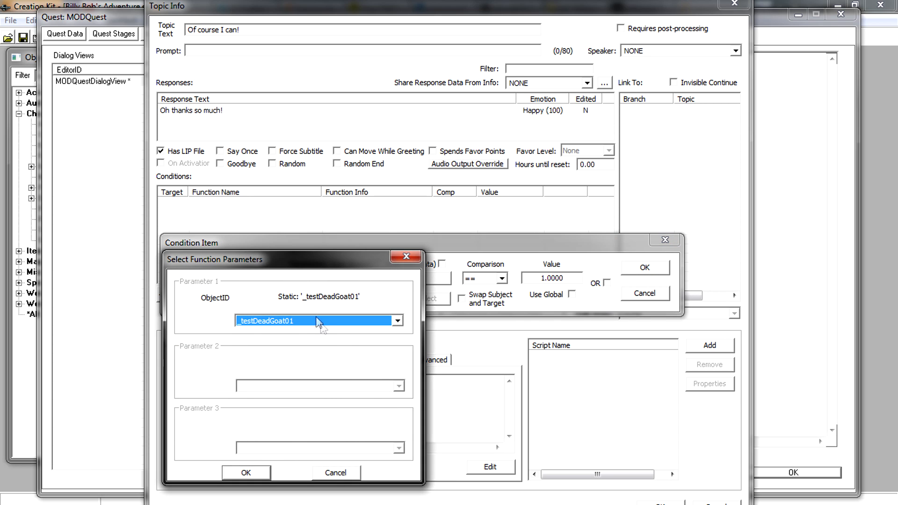
left_click(320, 321)
type("MODBilly")
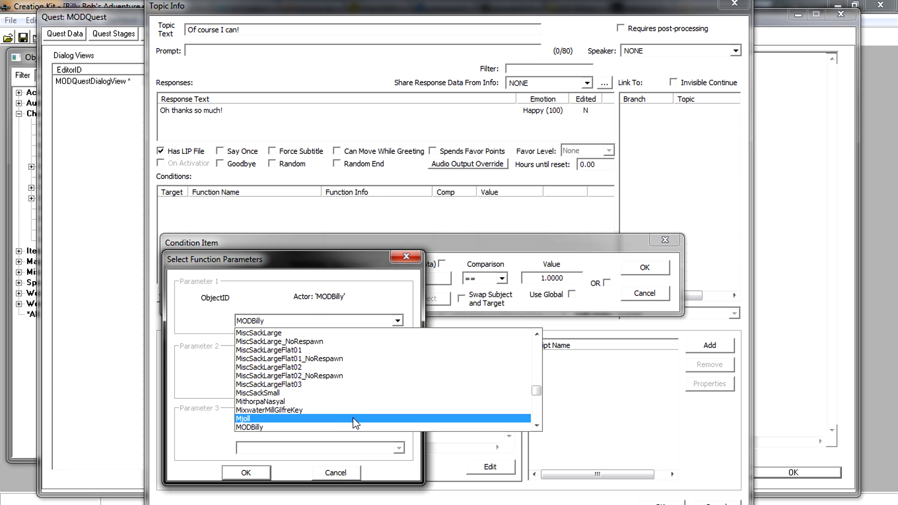
left_click(344, 427)
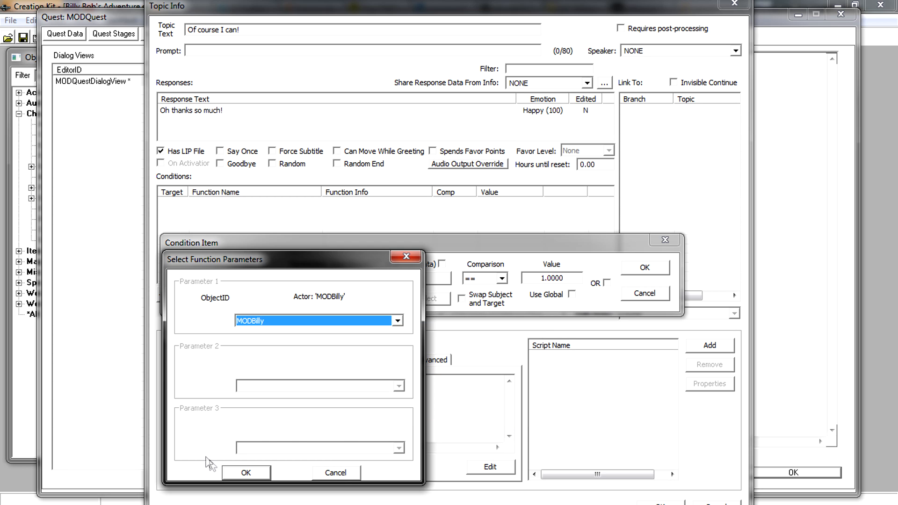
left_click(250, 470)
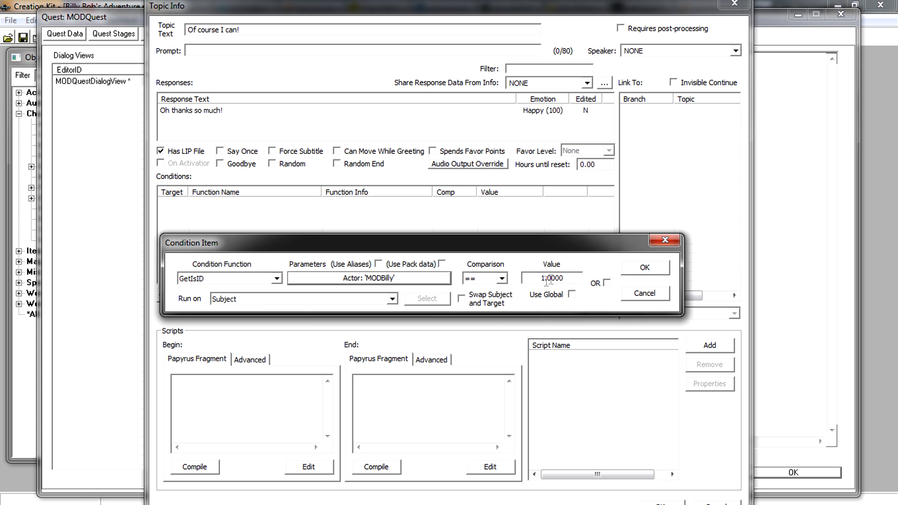
left_click(645, 267)
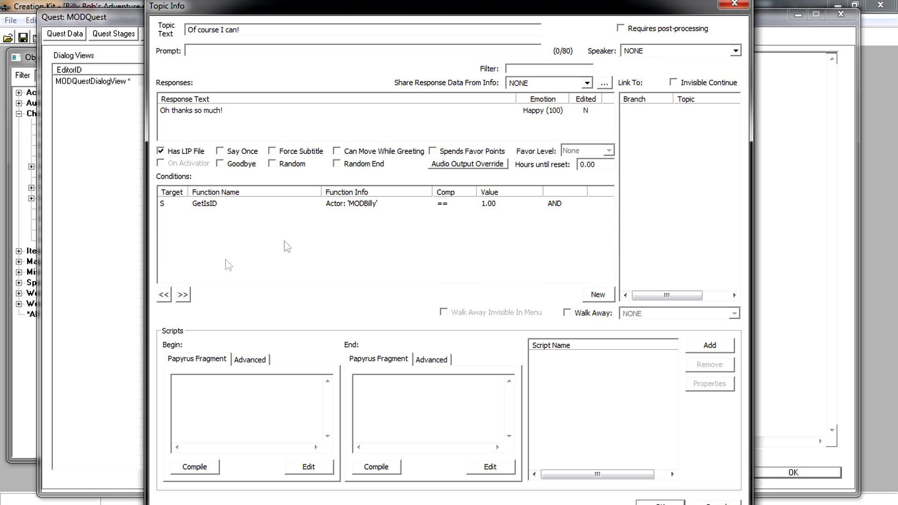
Reopen the "Oh thanks so much!" response and record its voice line for the MaleOrc voice type.
double_click(183, 112)
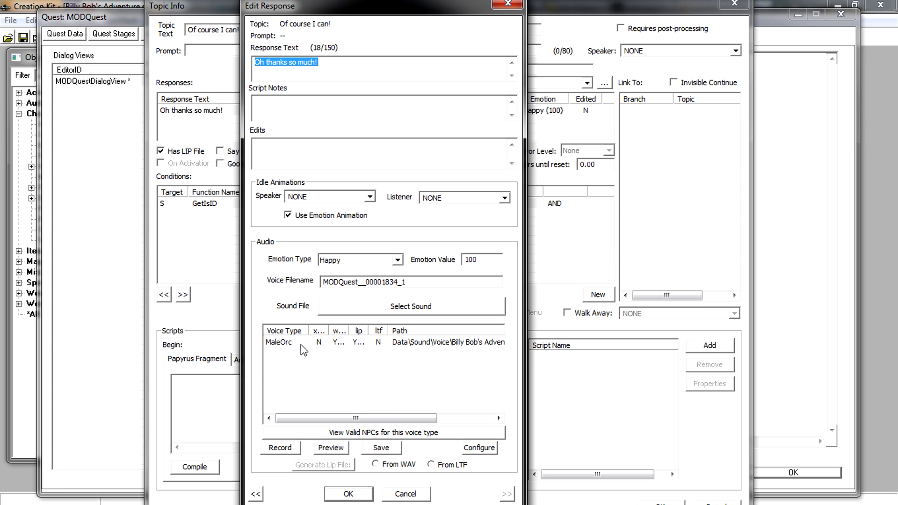
left_click(286, 343)
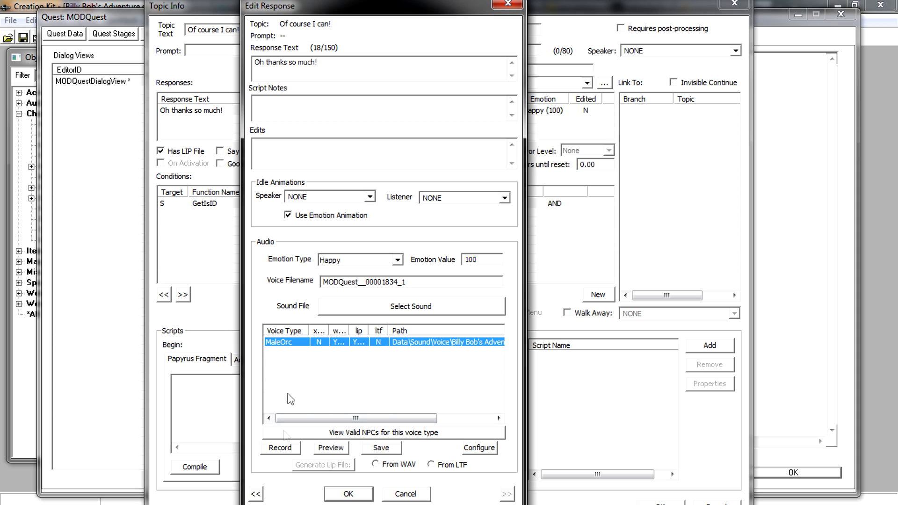
left_click(286, 448)
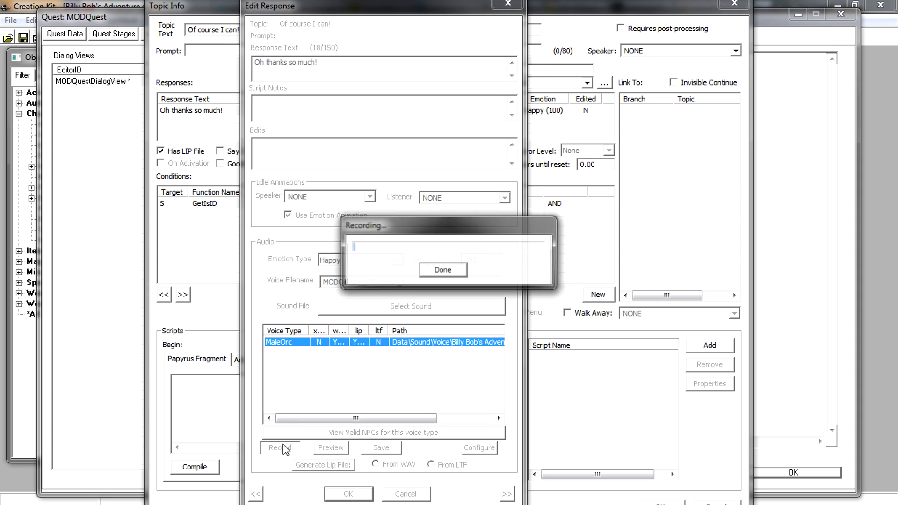
left_click(440, 272)
Save the MaleOrc recording of the thank-you response, overwriting the existing WAV file.
left_click(354, 344)
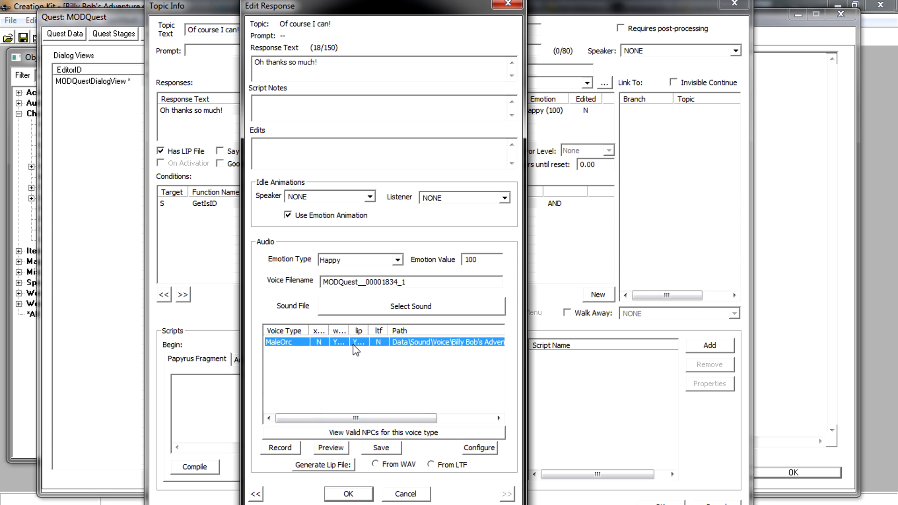
left_click(374, 450)
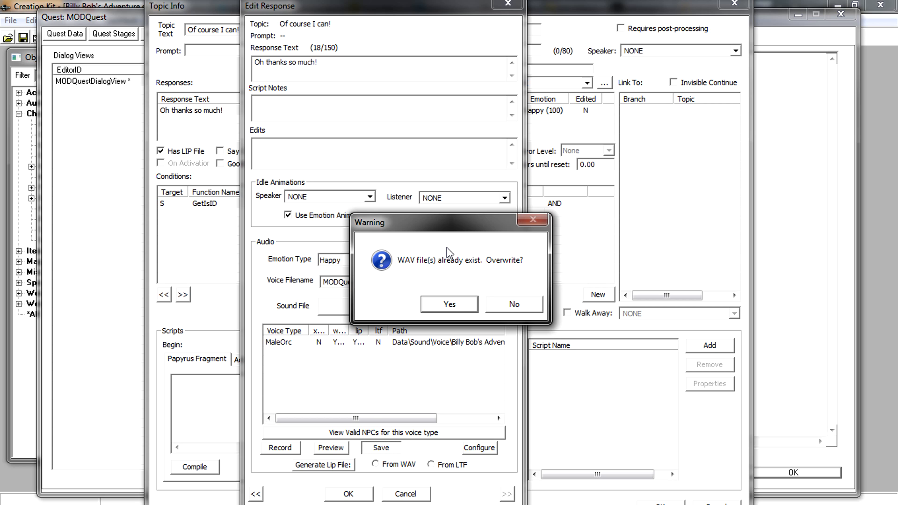
left_click(450, 305)
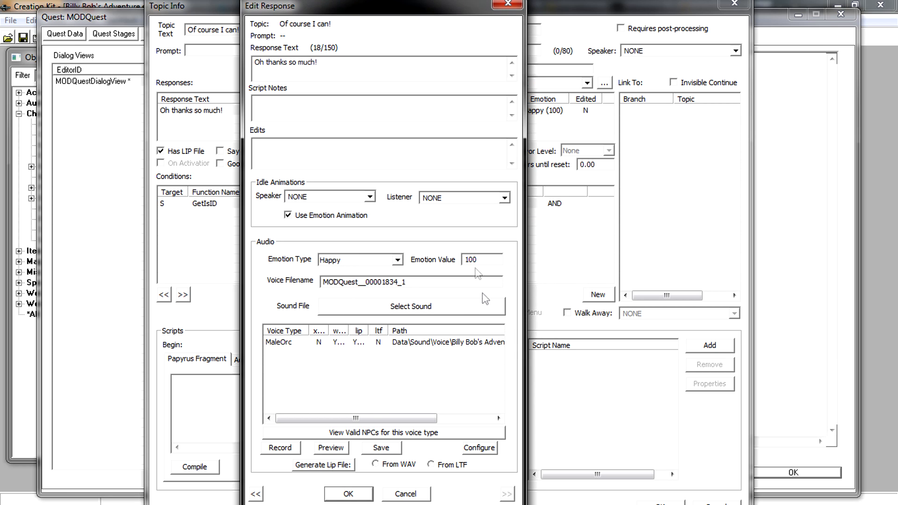
Generate the thank-you response's MaleOrc lip file from the WAV and accept the response.
left_click(359, 343)
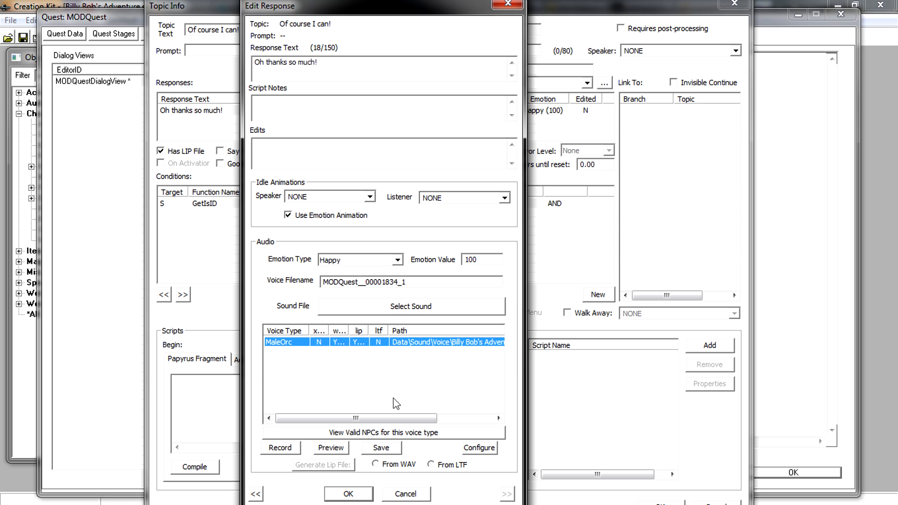
left_click(374, 464)
left_click(354, 465)
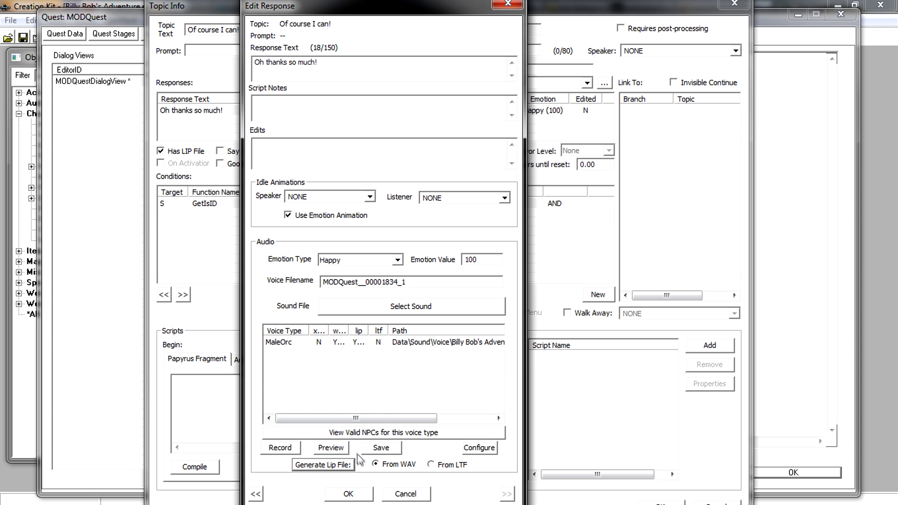
left_click(354, 494)
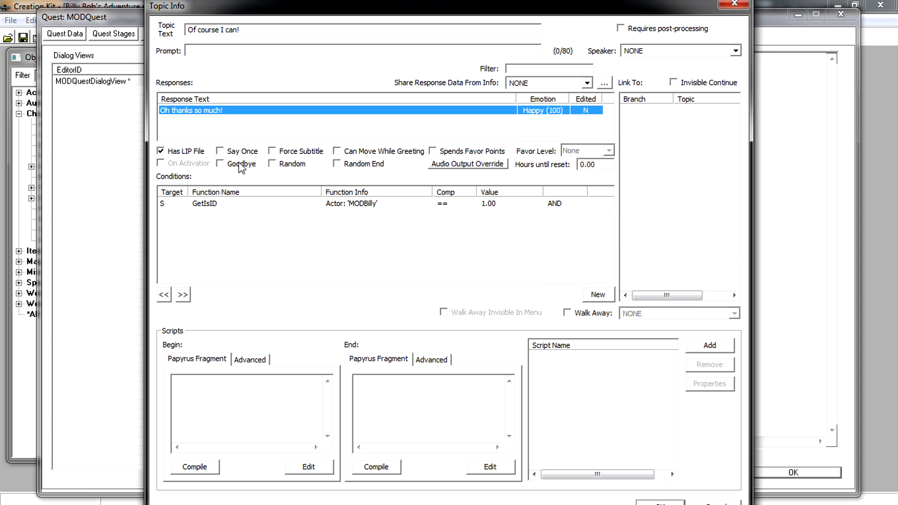
Flag the "Of course I can!" topic info as Goodbye.
left_click(233, 163)
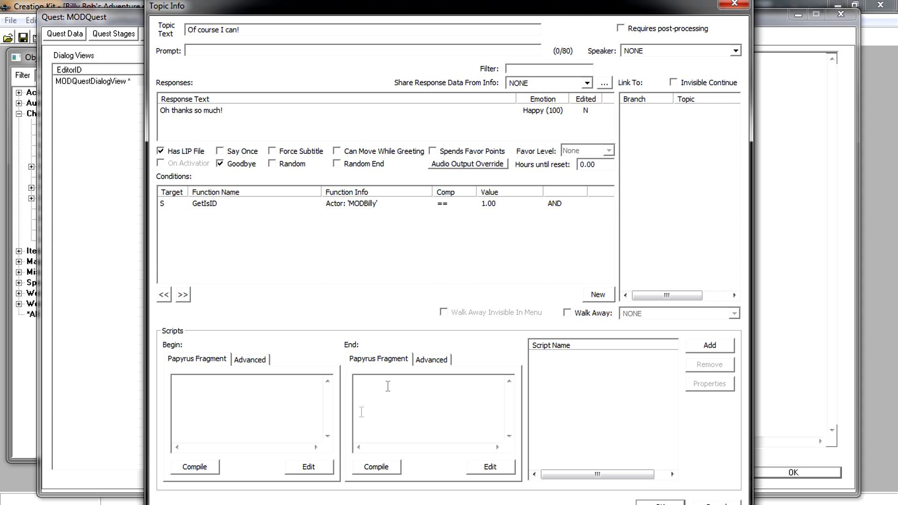
Write and compile the topic info's End fragment, using GetOwningQuest().SetObjectiveDisplayed(10) and GetOwningQuest().SetStage(10) on separate lines.
left_click(397, 401)
type("GetOwningQueSetObjectiveDisplayed")
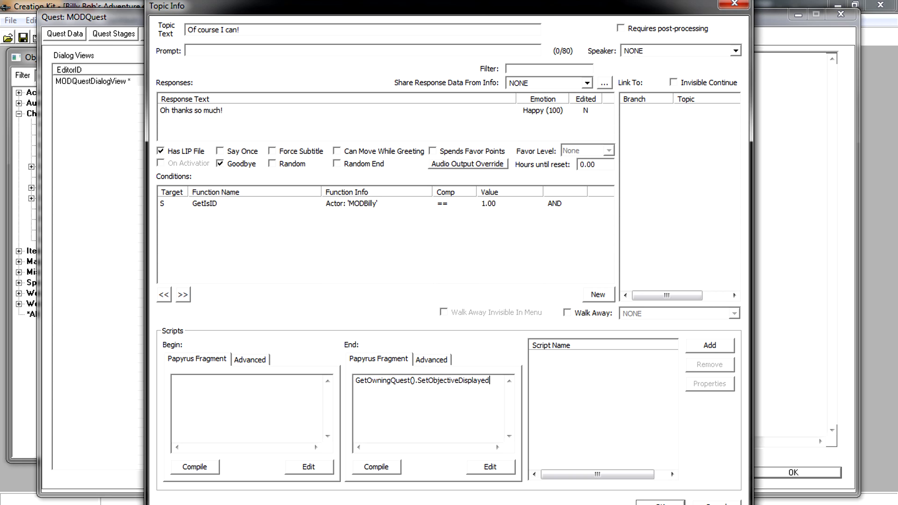
type("(10)")
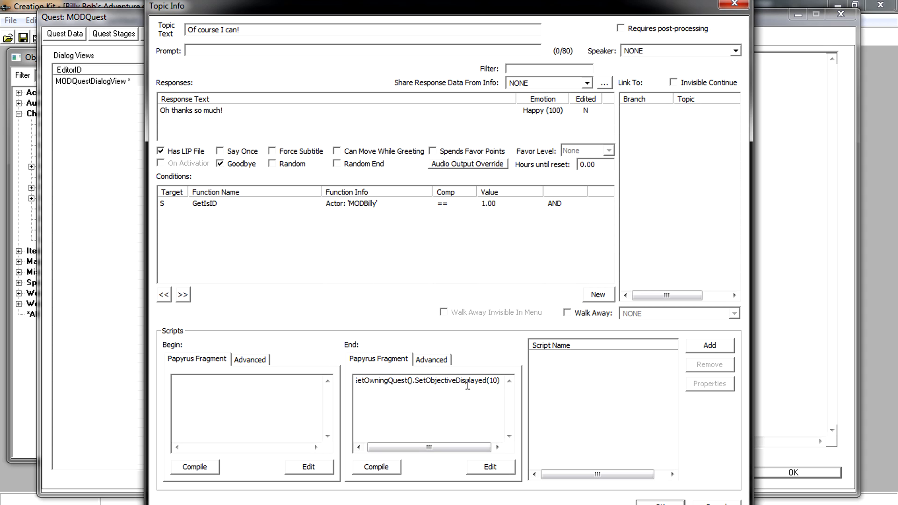
key("Home")
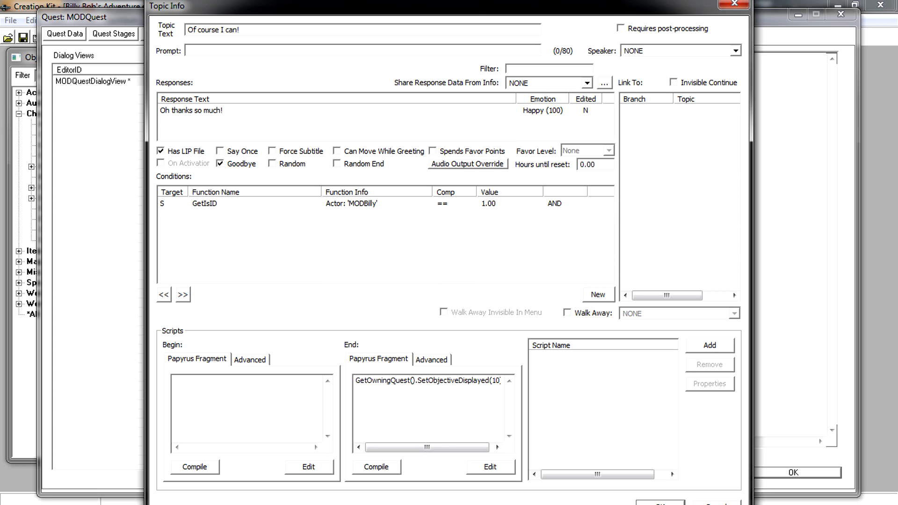
type("GetOwningQuest().SetStage(10")
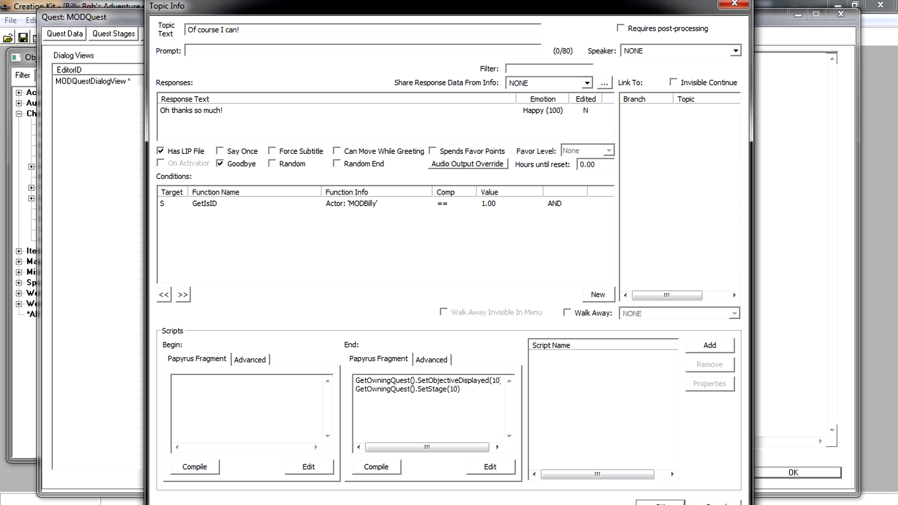
left_click(397, 471)
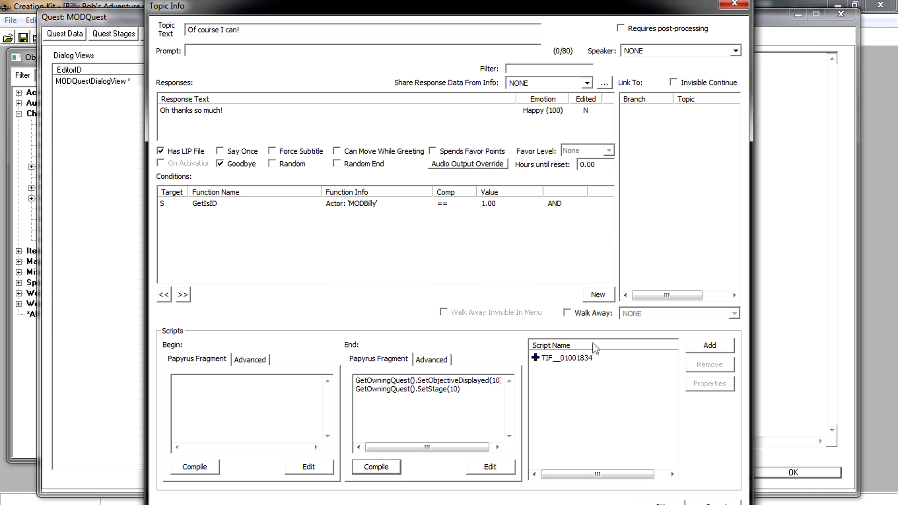
Inspect the properties of the script attached to the "Of course I can!" topic info.
left_click(568, 359)
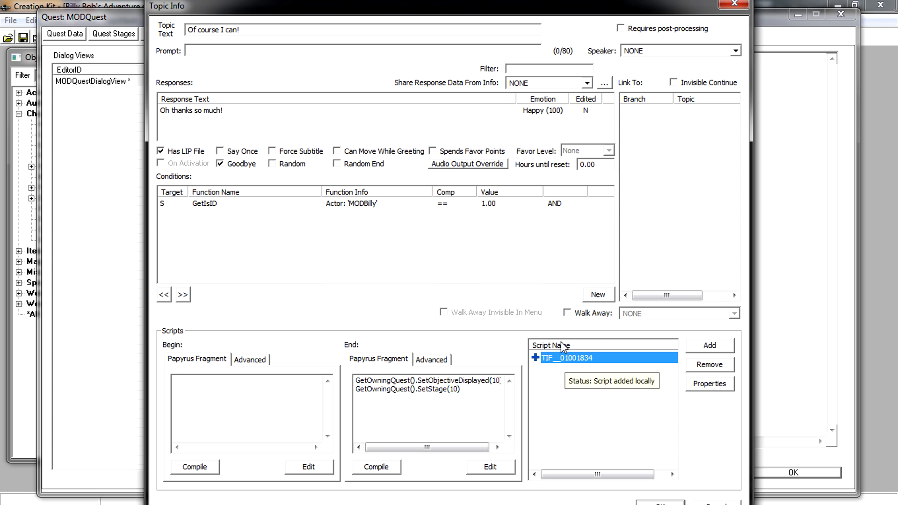
right_click(579, 358)
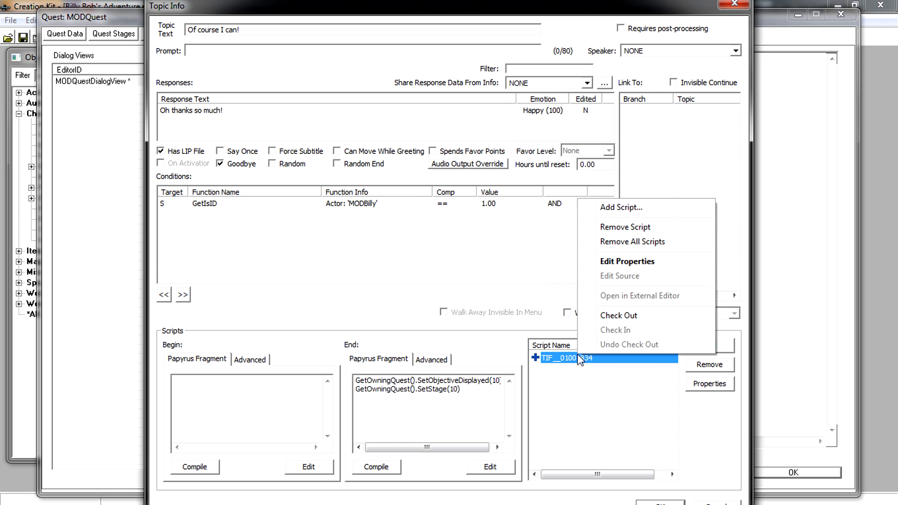
left_click(626, 262)
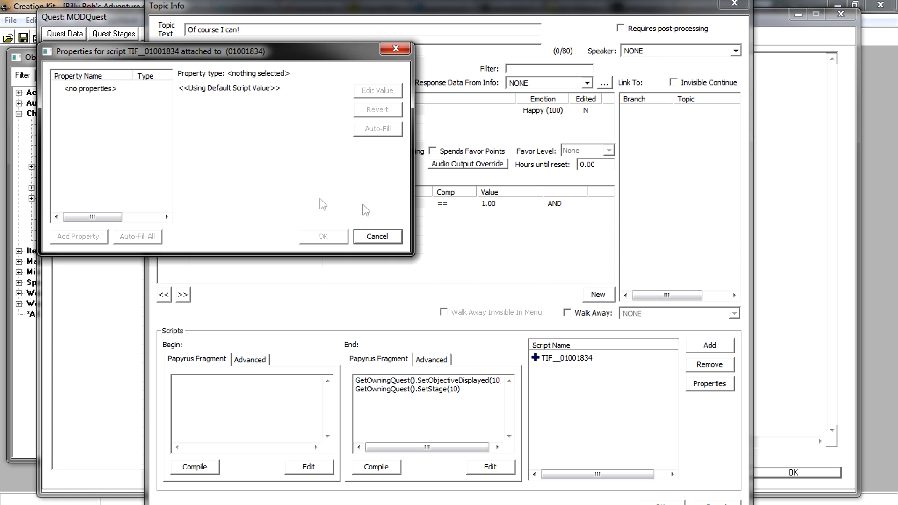
left_click(377, 237)
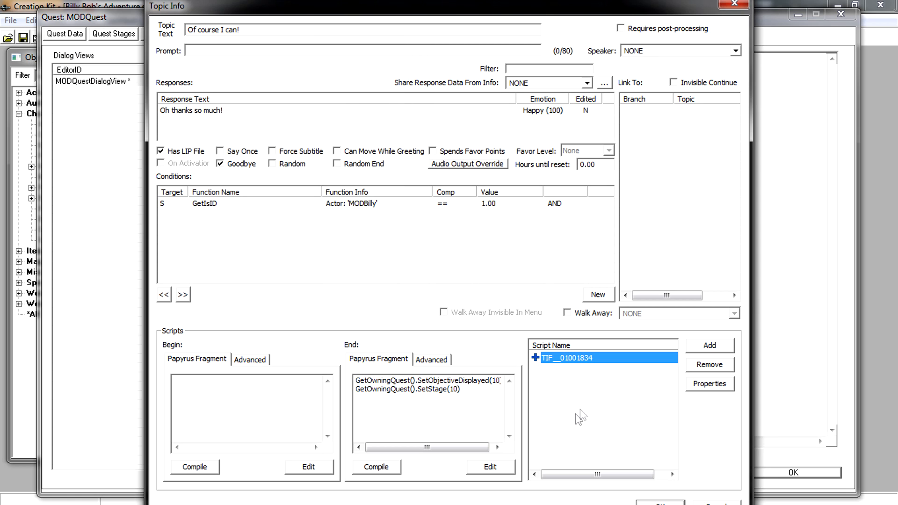
Recompile the End fragment and accept the "Of course I can!" topic info and its MODQuestYes topic.
left_click(376, 467)
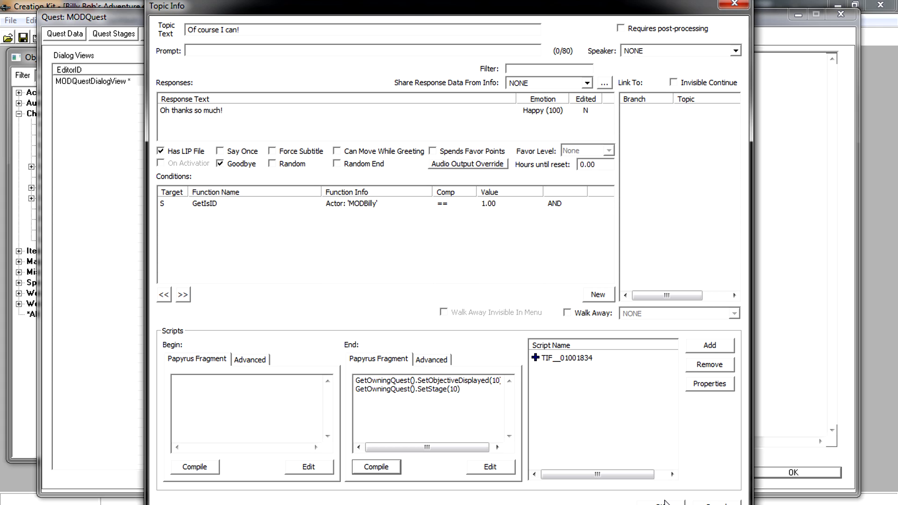
left_click(661, 503)
left_click(657, 502)
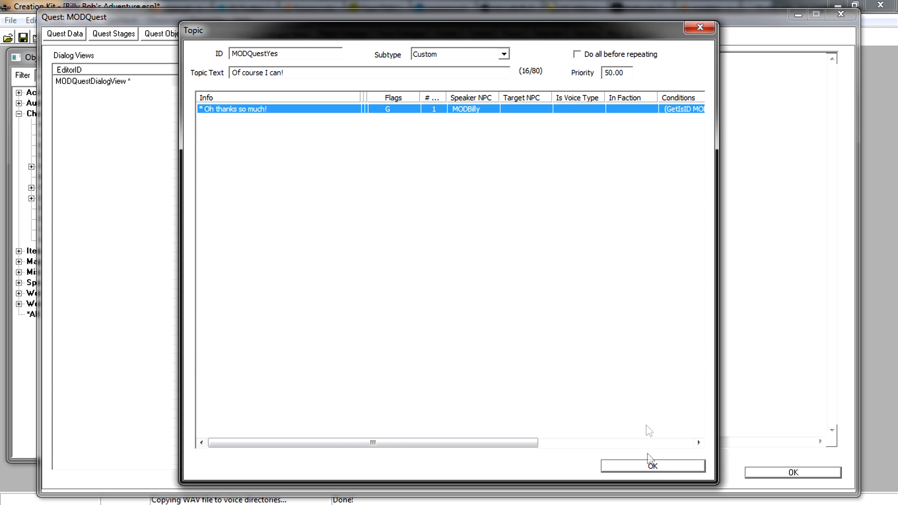
left_click(653, 466)
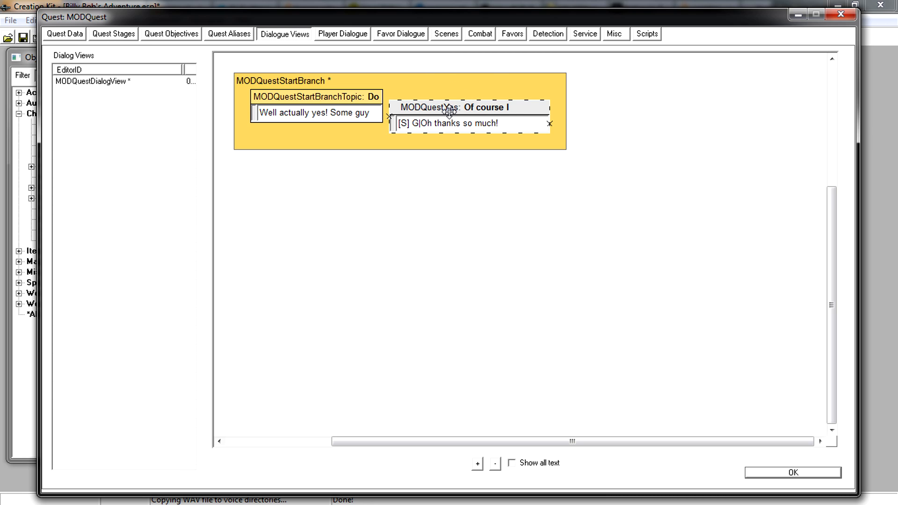
Move the MODQuestYes topic away from the start topic and link the "Well actually yes!" response to it.
left_click_drag(453, 110, 476, 99)
left_click(360, 110)
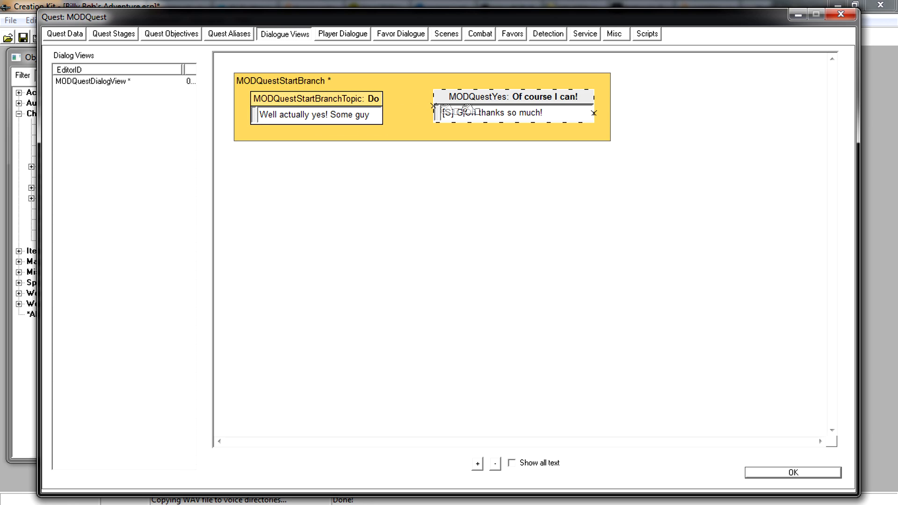
left_click(347, 120)
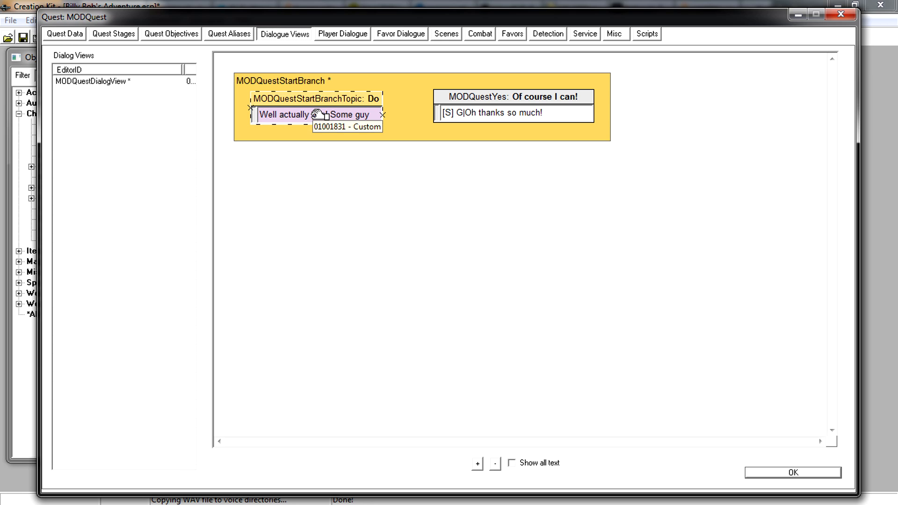
left_click_drag(317, 114, 468, 112)
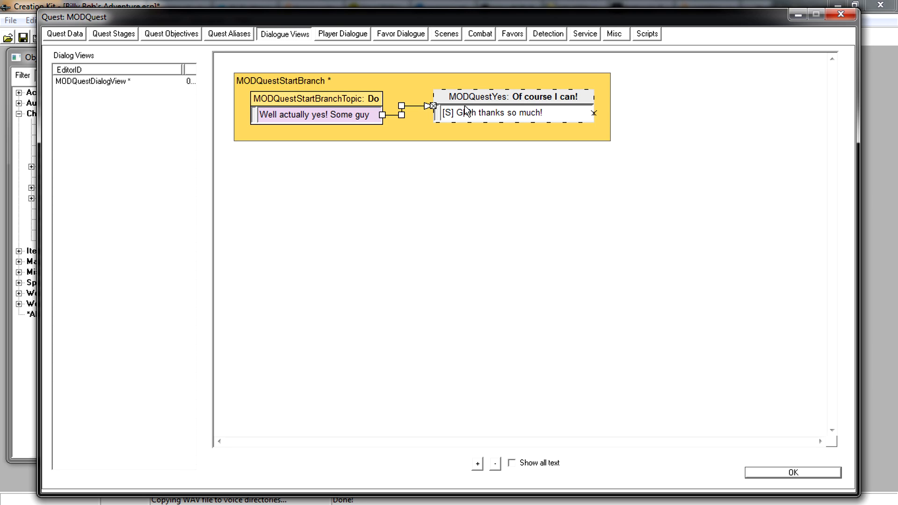
left_click(468, 111)
Add a topic to MODQuestStartBranch with the ID MODQuestNo and the topic text "No I won't hep you!".
left_click(461, 138)
right_click(476, 134)
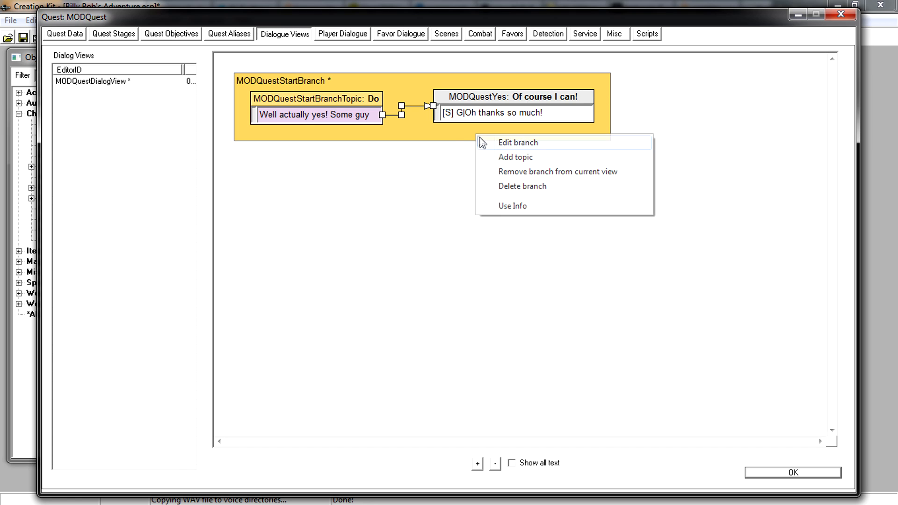
left_click(508, 158)
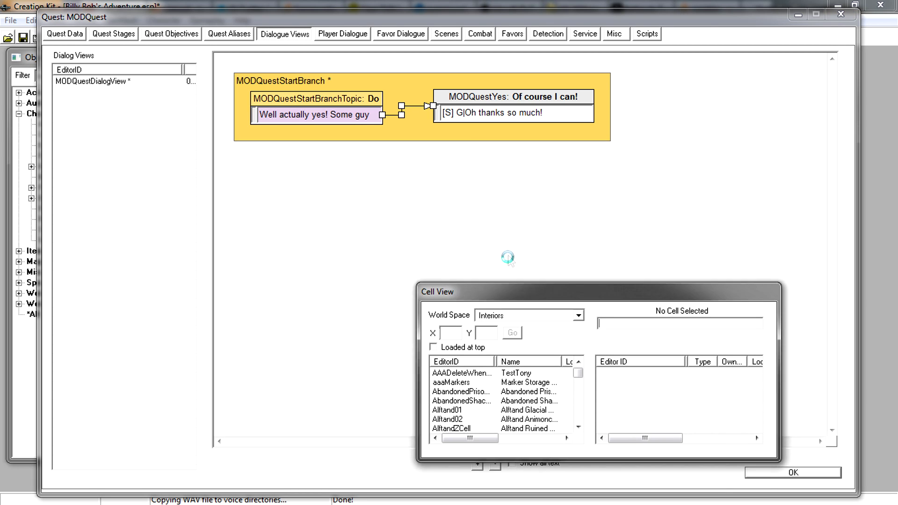
left_click(324, 51)
type("NO")
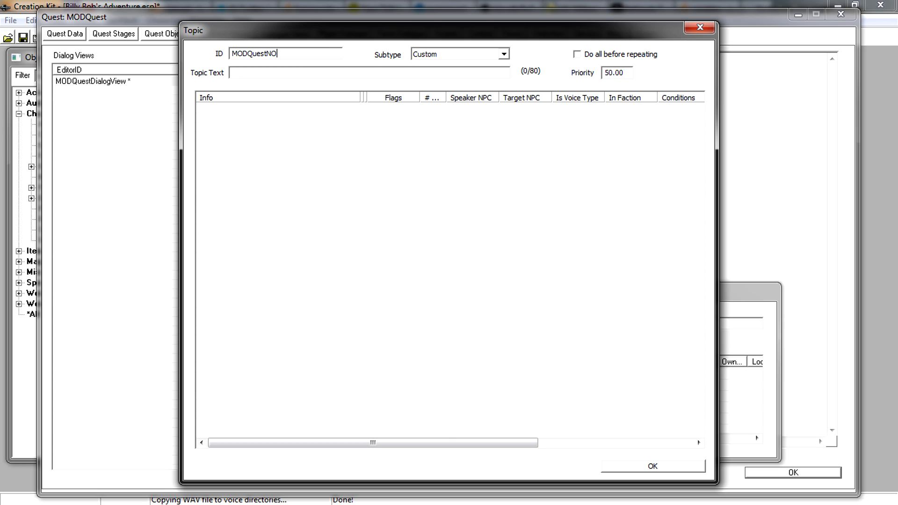
left_click(262, 73)
type("No ")
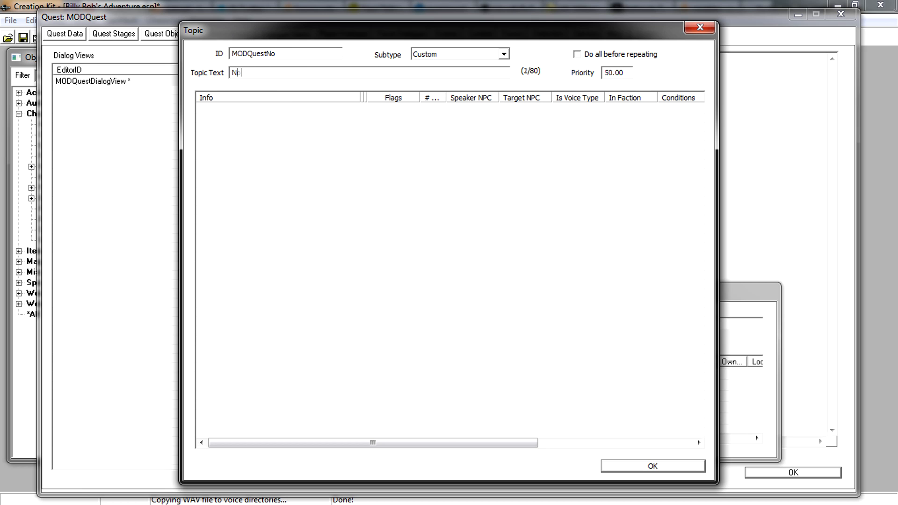
type("I won't hep you!")
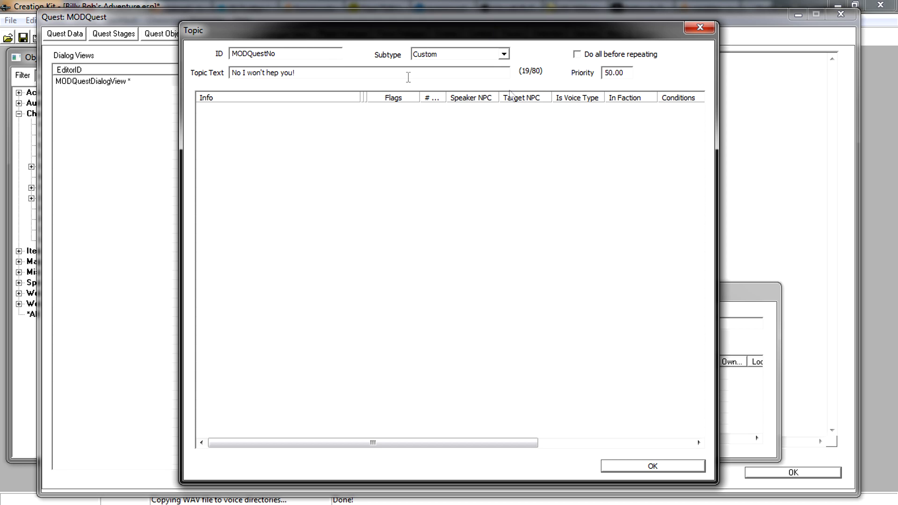
Correct the misspelled "hep" in the topic text to "help" with the spelling check.
left_click(260, 117)
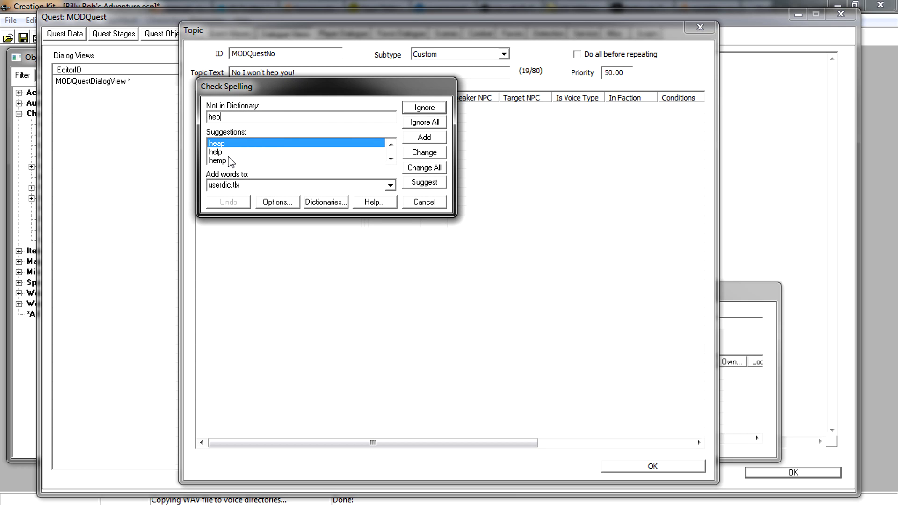
left_click(229, 160)
left_click(277, 152)
left_click(424, 153)
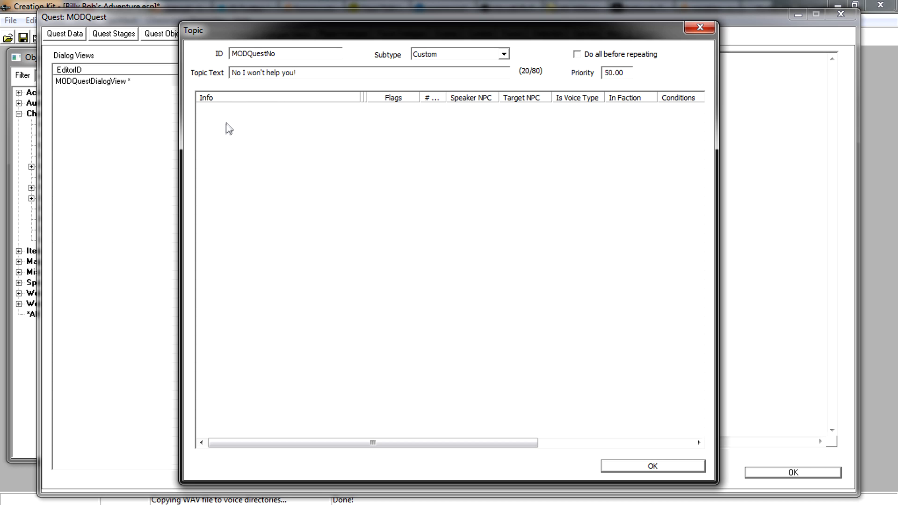
Add the response "Oh fine then!" to the MODQuestNo topic with emotion type Anger and emotion value 100.
double_click(226, 124)
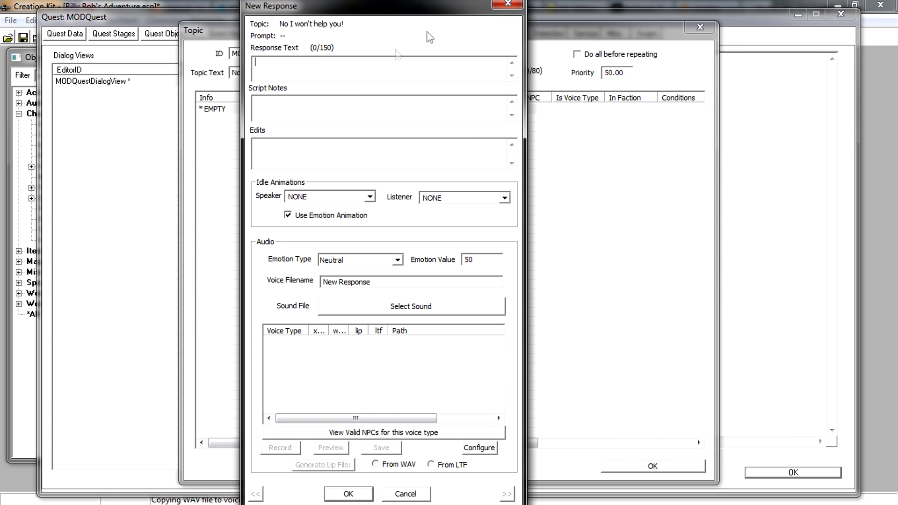
type("Oh fine tr")
key("BackSpace")
type("hen!")
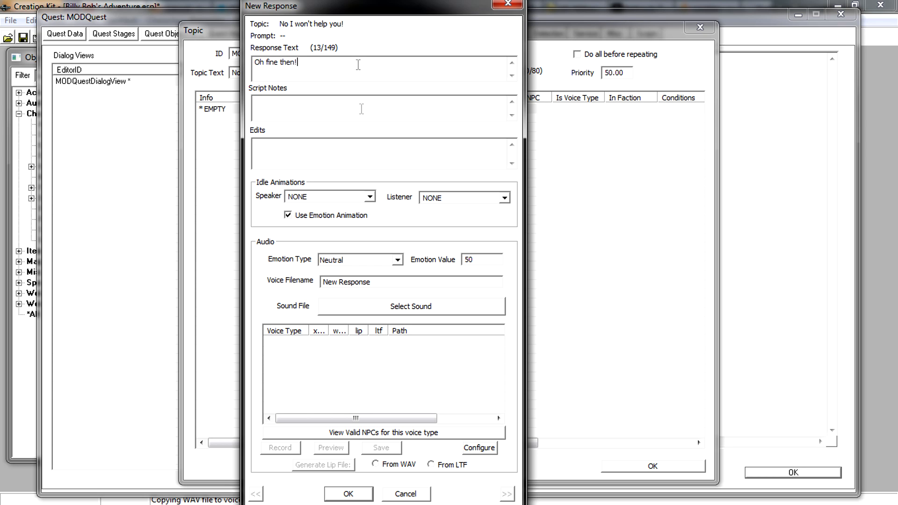
left_click(371, 261)
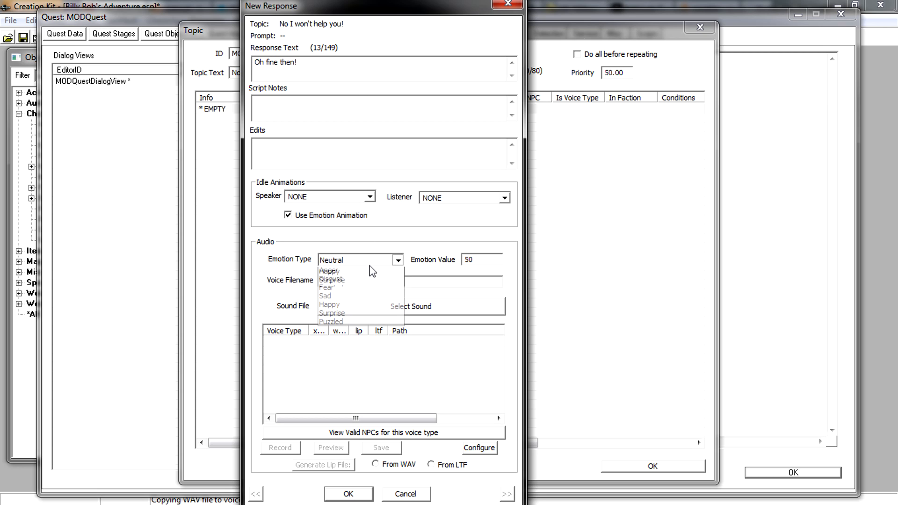
left_click(349, 282)
double_click(492, 260)
type("100")
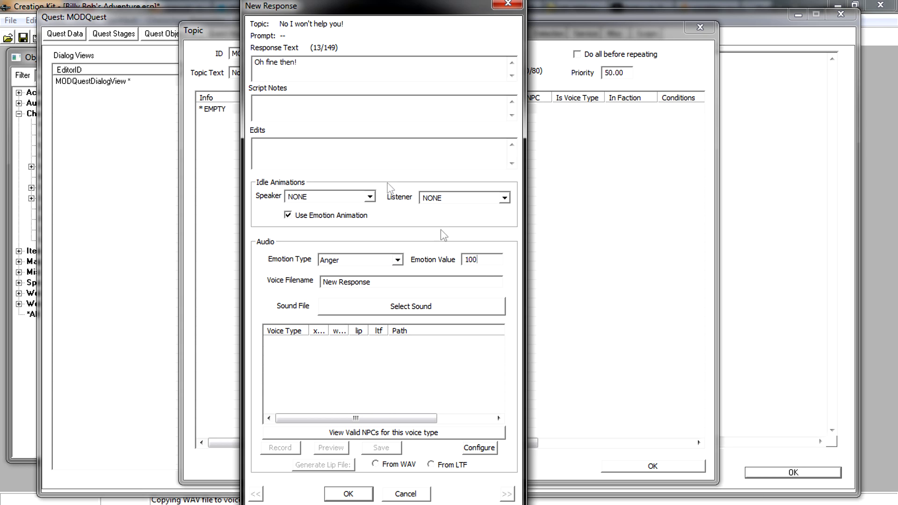
left_click(353, 495)
left_click(350, 495)
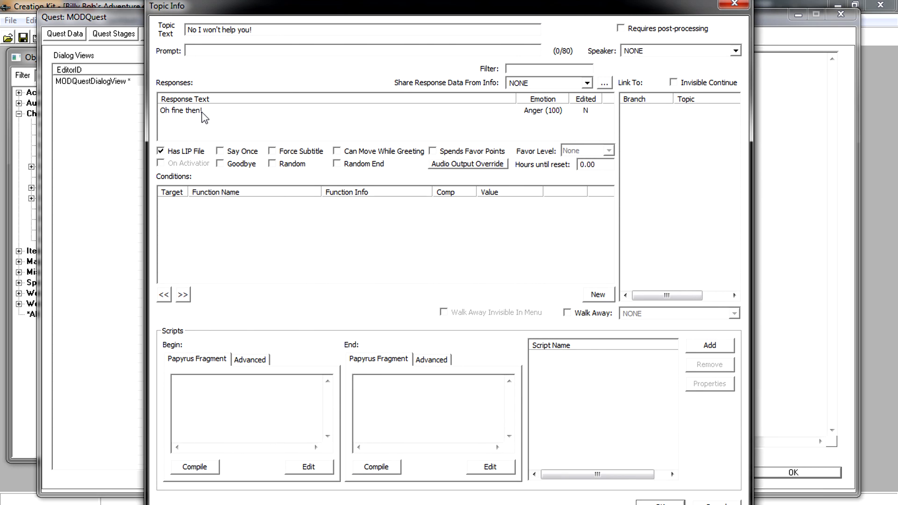
Add a GetIsID condition for actor MODBilly, equal to 1, to the "No I won't help you!" topic info.
right_click(215, 239)
left_click(258, 242)
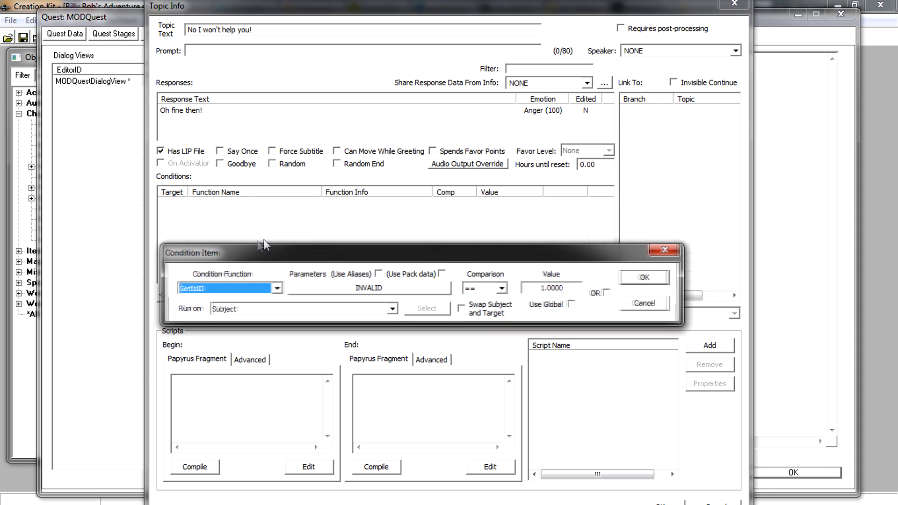
left_click(346, 288)
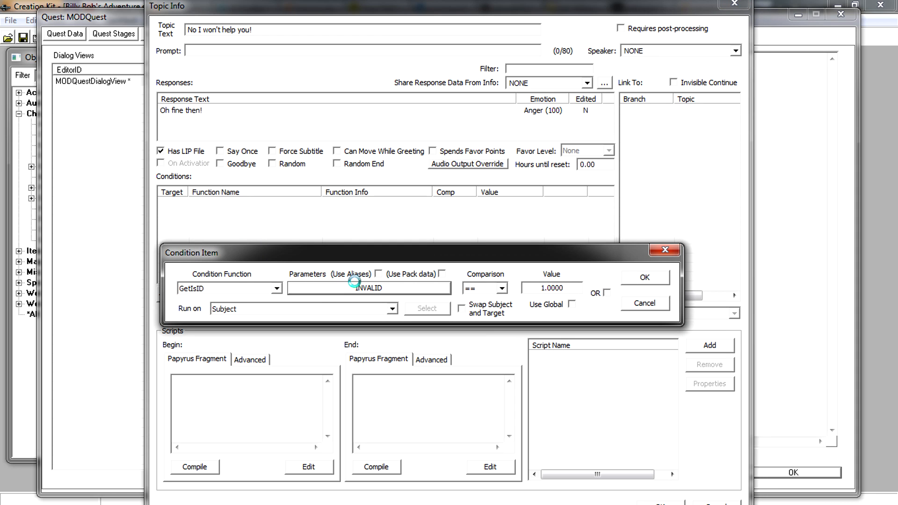
left_click(358, 329)
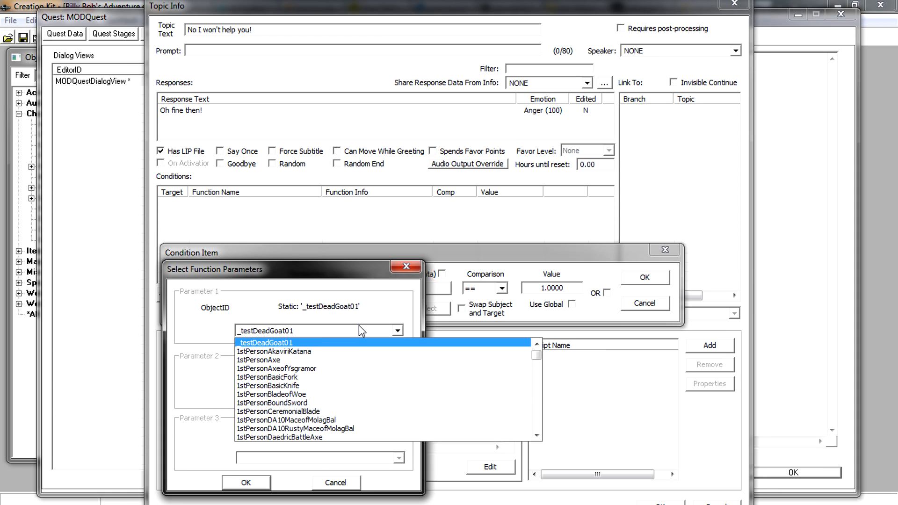
type("mo")
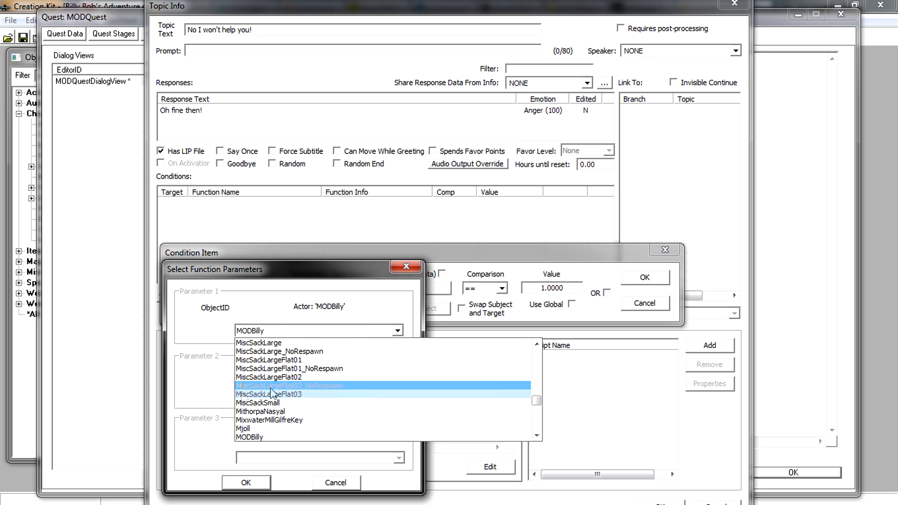
left_click(271, 437)
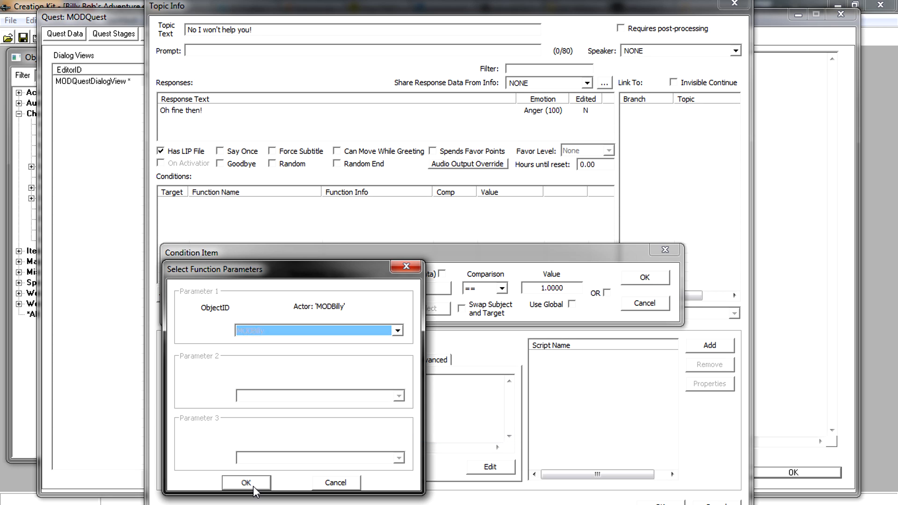
left_click(254, 487)
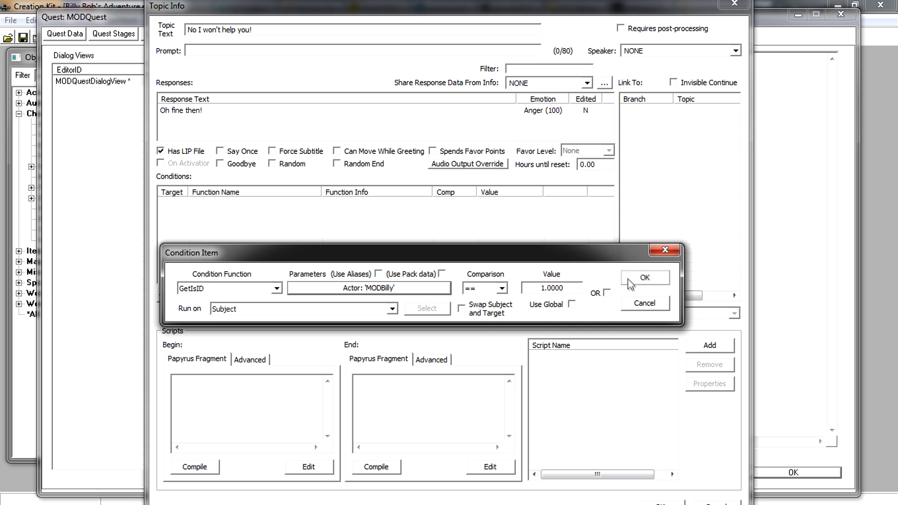
left_click(645, 278)
Record the MaleOrc voice line for the "Oh fine then!" response and save the audio.
double_click(191, 111)
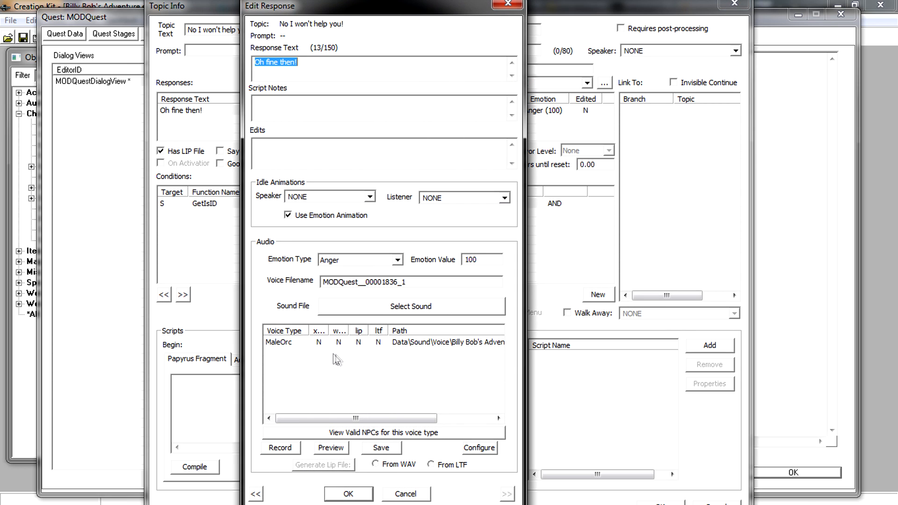
left_click(294, 342)
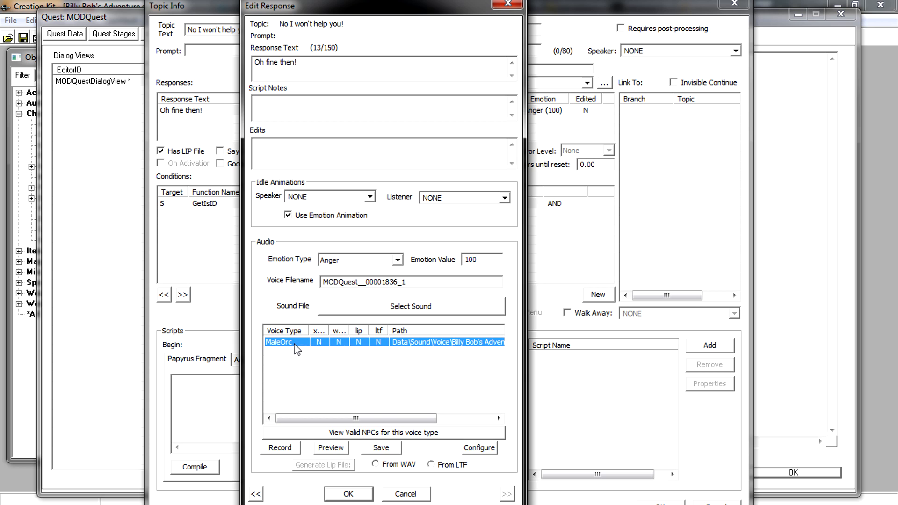
left_click(290, 449)
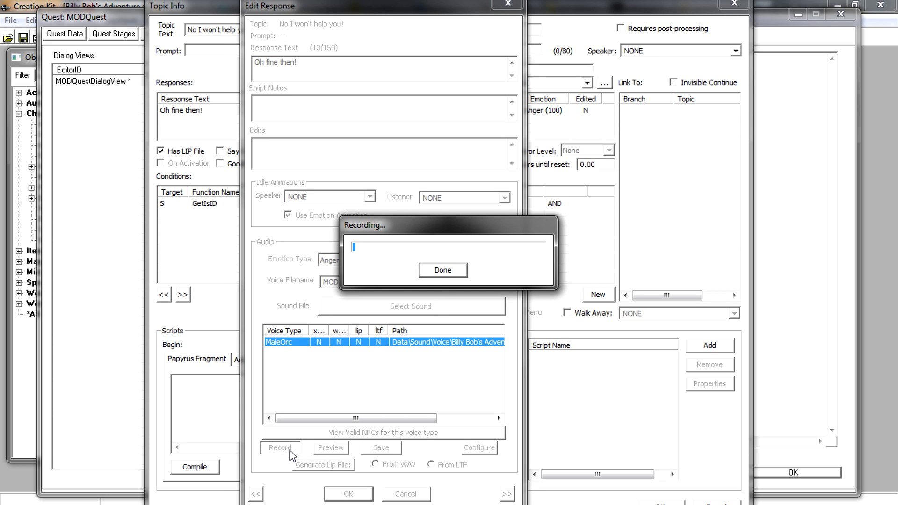
left_click(437, 271)
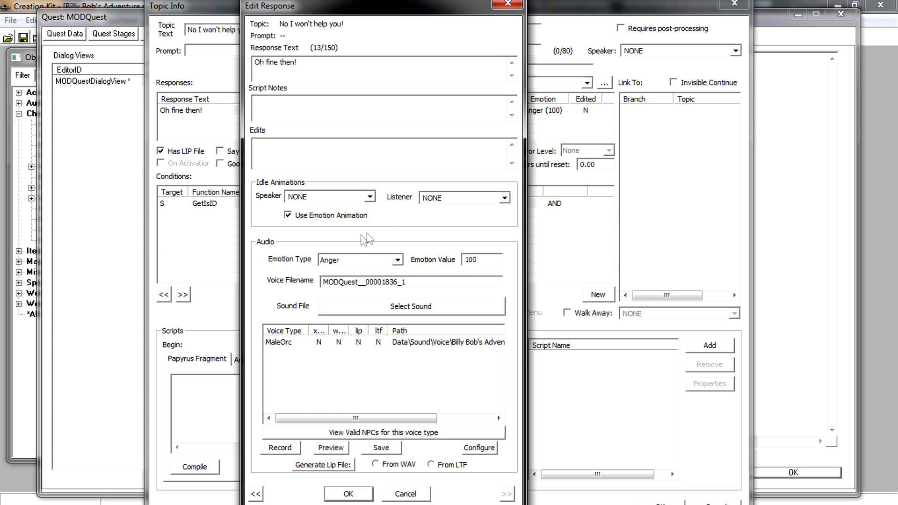
left_click(337, 343)
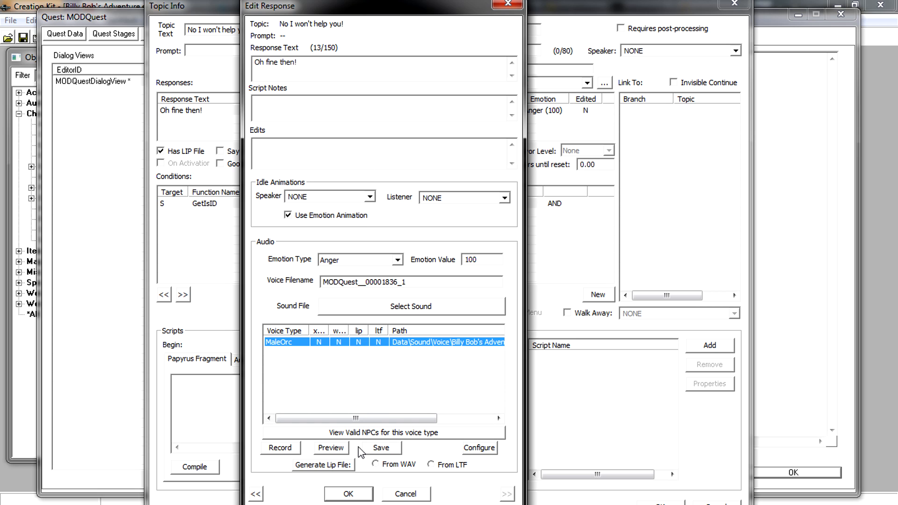
left_click(382, 448)
Generate the lip file for the MaleOrc voice line from the WAV and accept the response.
left_click(347, 344)
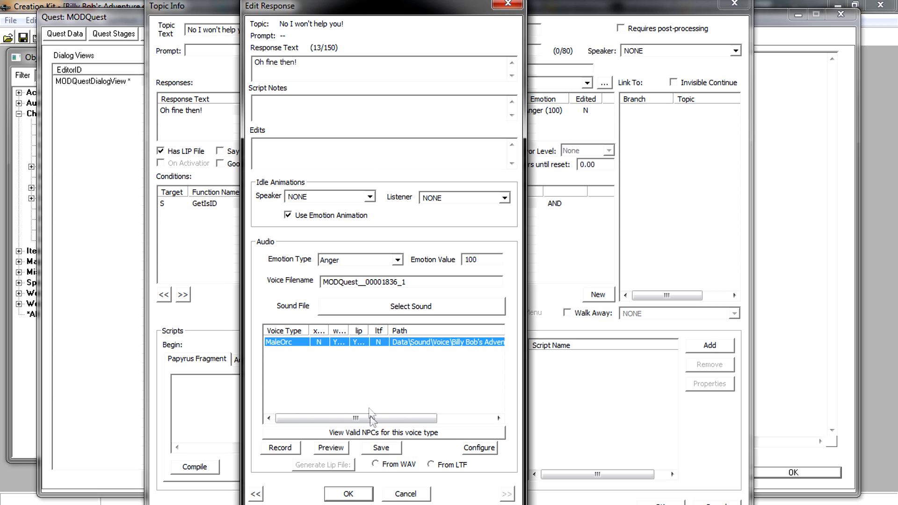
left_click(375, 464)
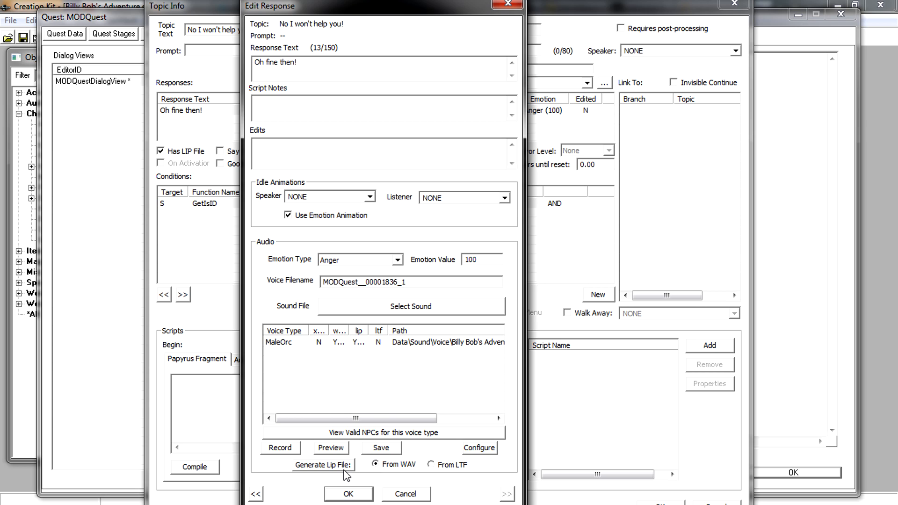
left_click(327, 465)
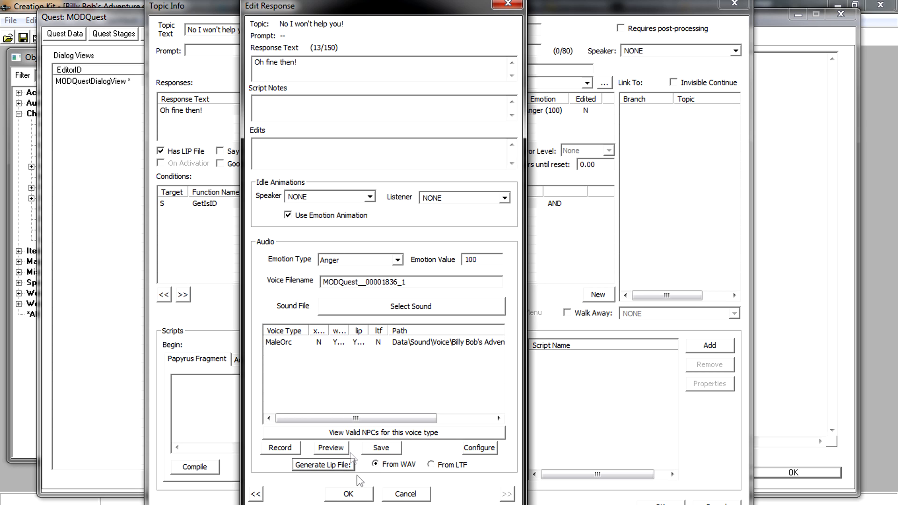
left_click(350, 495)
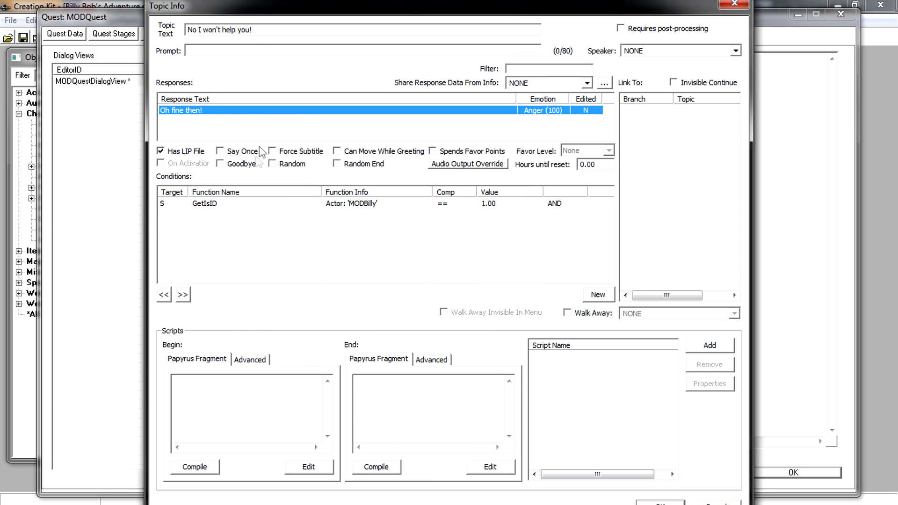
Flag the "Oh fine then!" topic info as Goodbye and accept the info and the MODQuestNo topic.
left_click(226, 164)
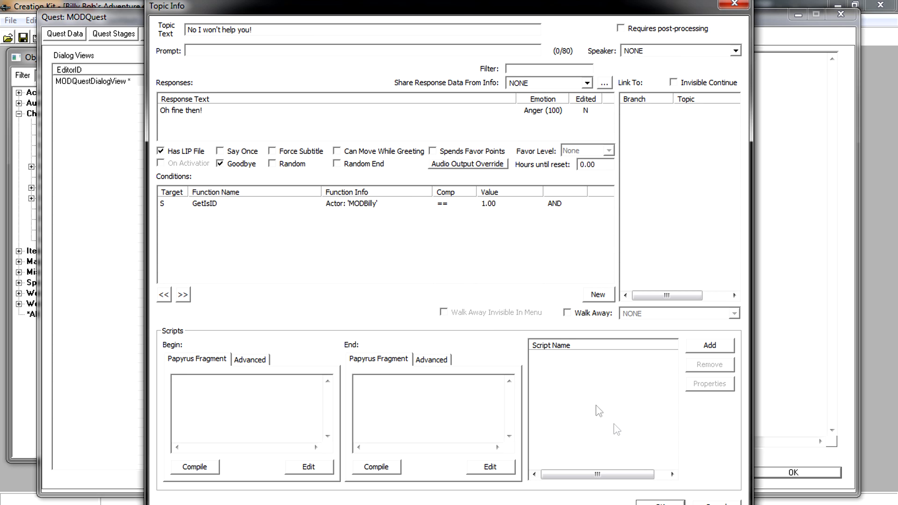
left_click(655, 503)
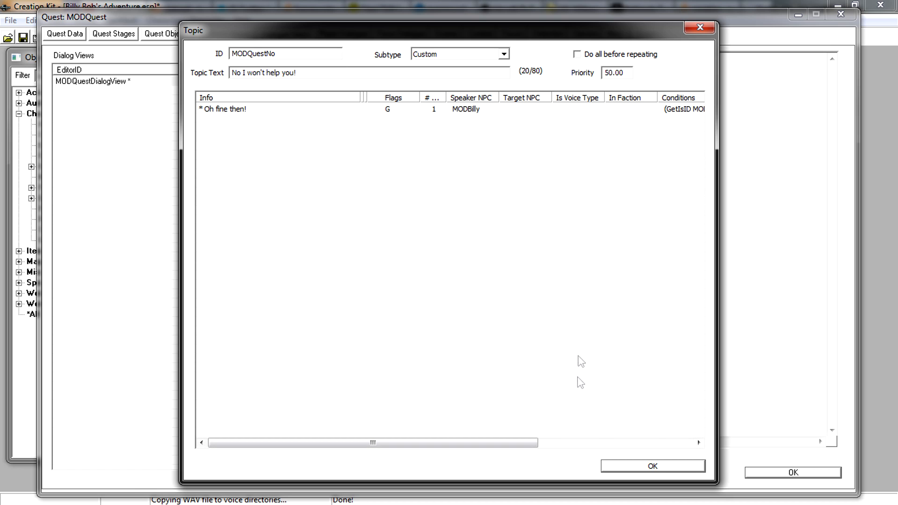
left_click(654, 467)
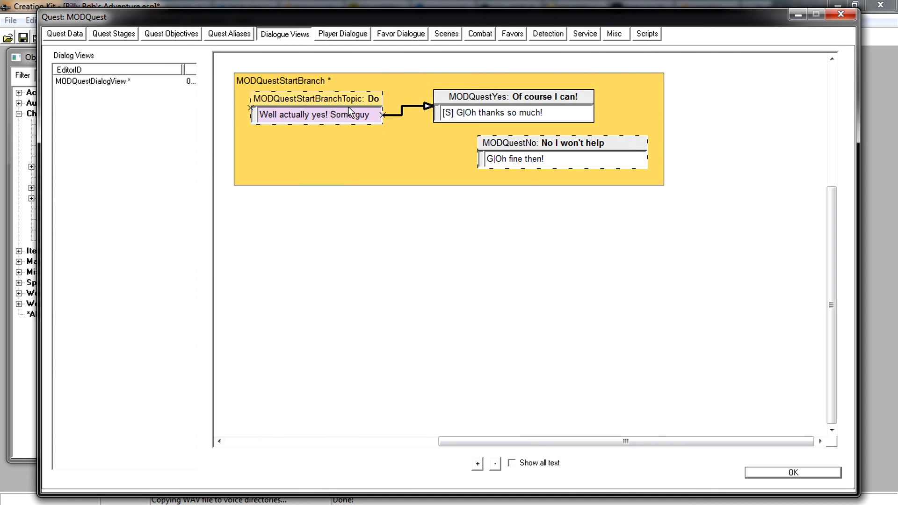
Link MODQuestStartBranchTopic to the MODQuestNo topic and align MODQuestYes and MODQuestNo beneath each other in the branch.
left_click_drag(353, 114, 501, 161)
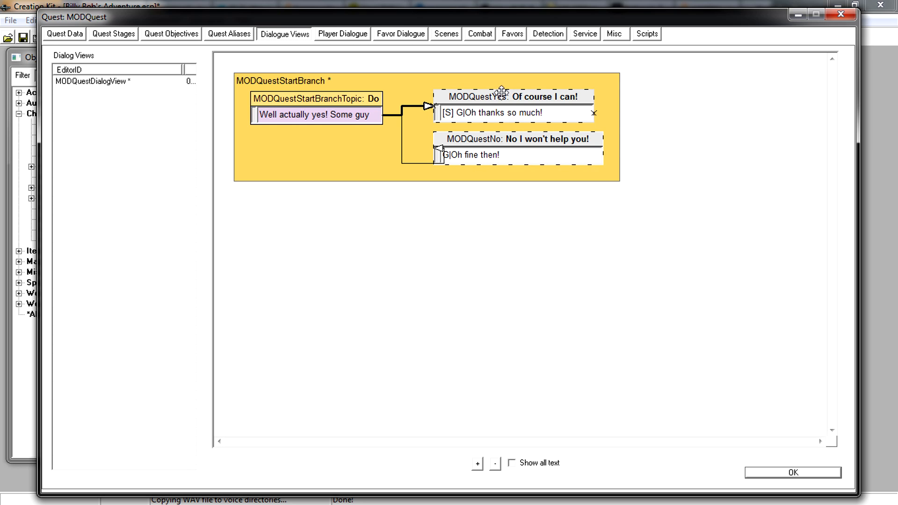
left_click_drag(507, 96, 530, 88)
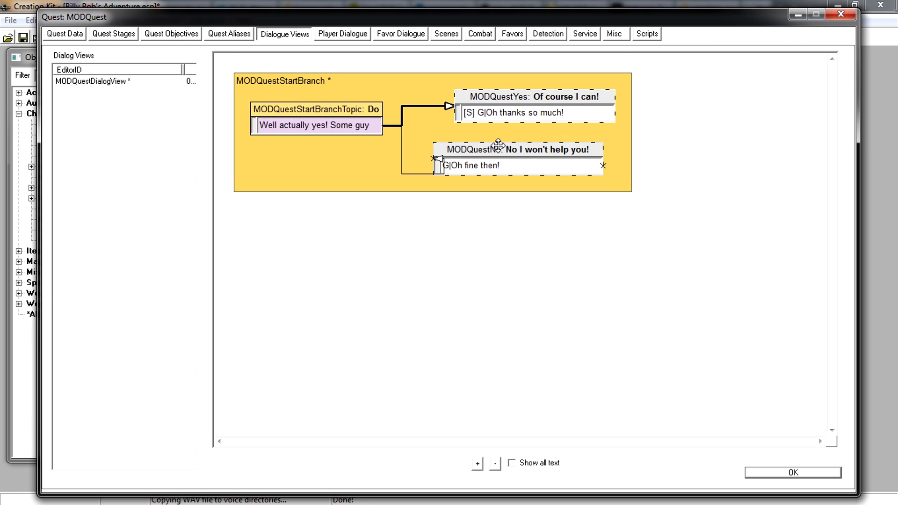
left_click_drag(501, 148, 520, 140)
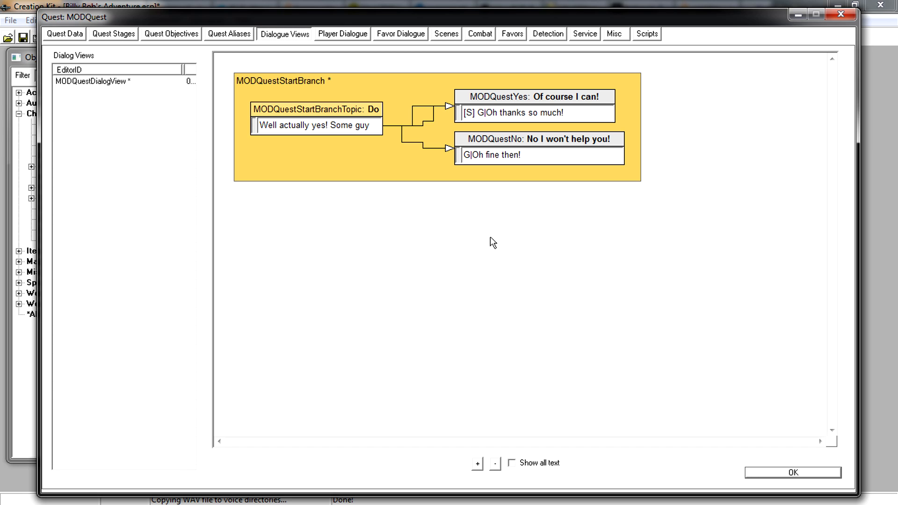
Review the log entries of MODQuest's stages 10, 20 and 30.
left_click(123, 34)
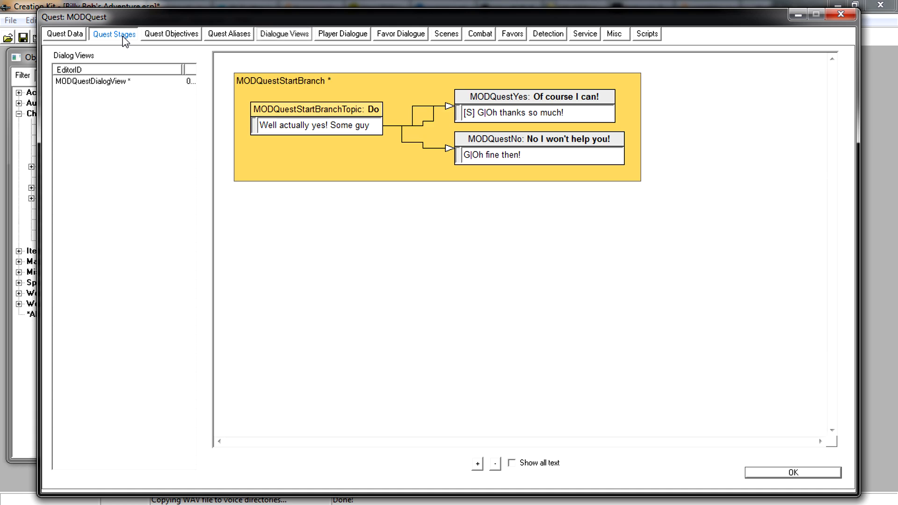
left_click(78, 77)
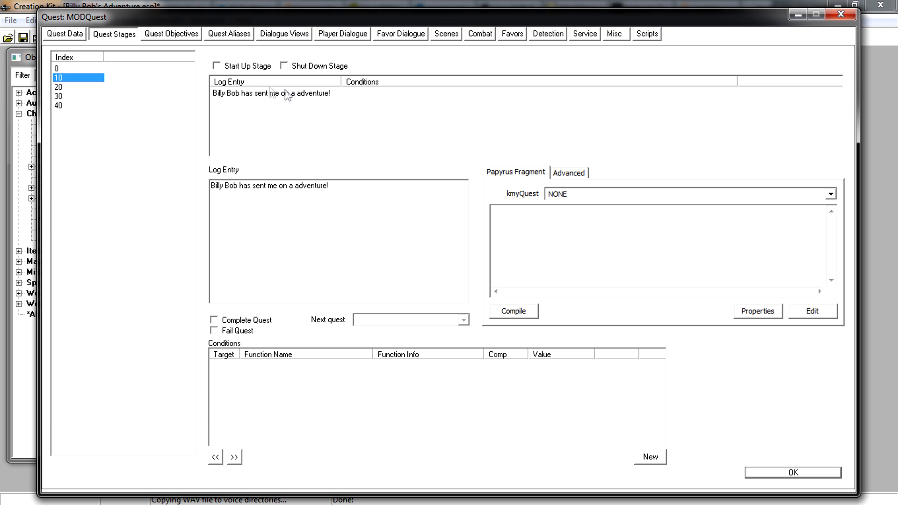
left_click(77, 87)
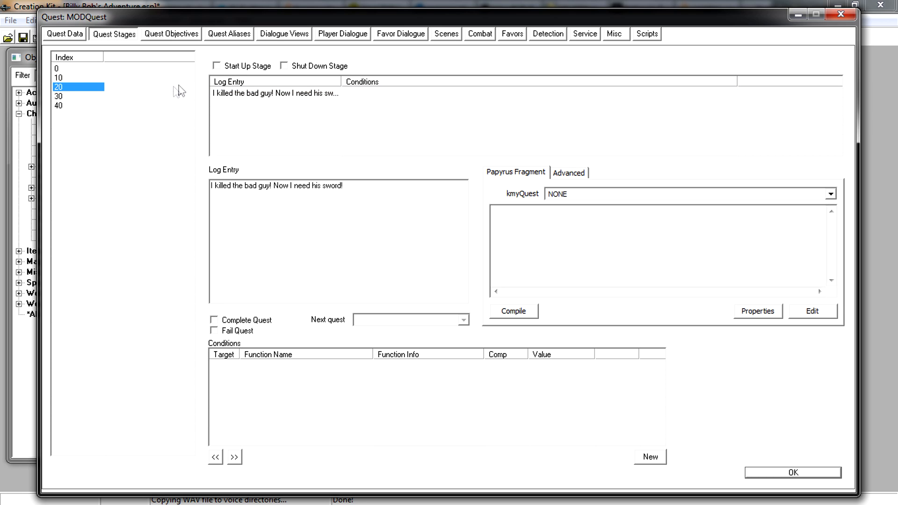
left_click(84, 97)
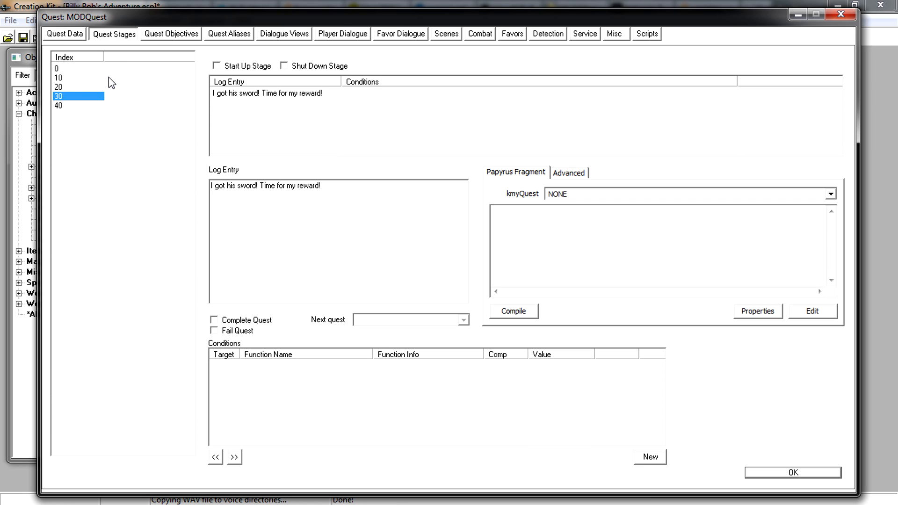
Create a branch named MODQuestFinishBranch in MODQuestDialogView, below the start branch, with the starting topic MODQuestFinishBranchTopic.
left_click(283, 34)
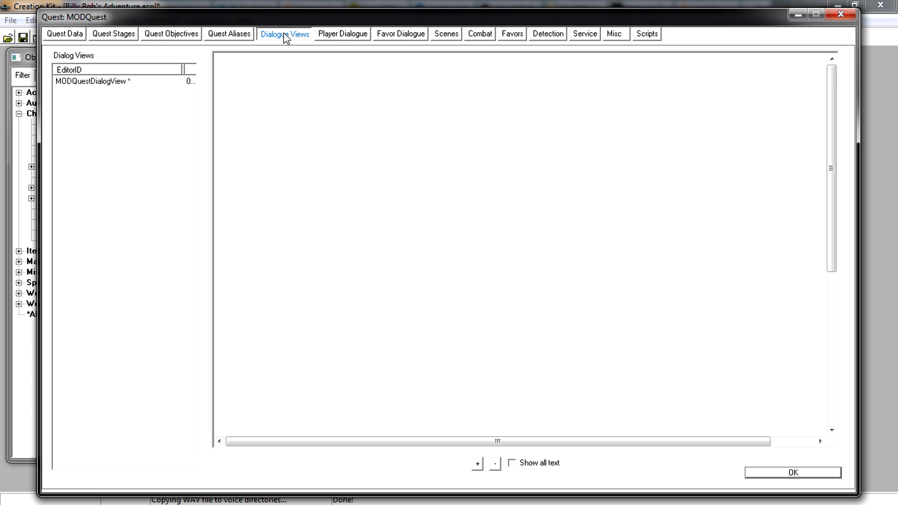
left_click(96, 83)
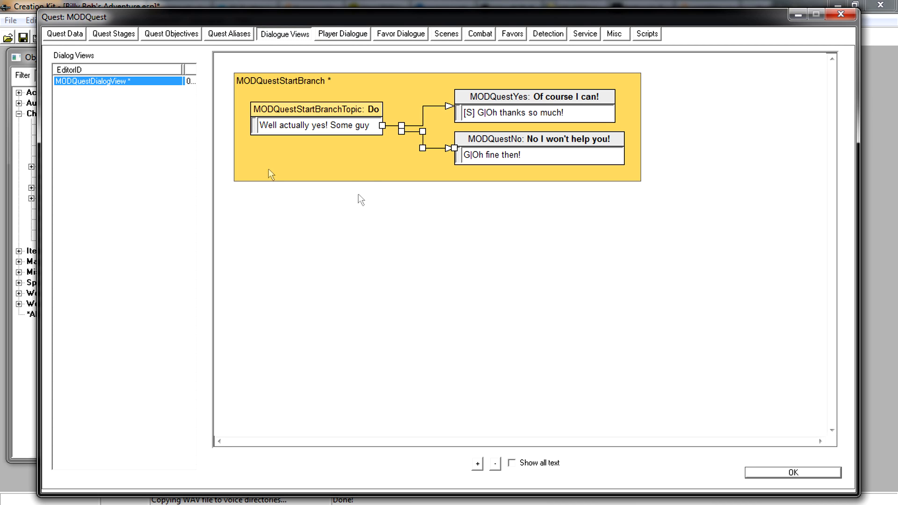
left_click(331, 215)
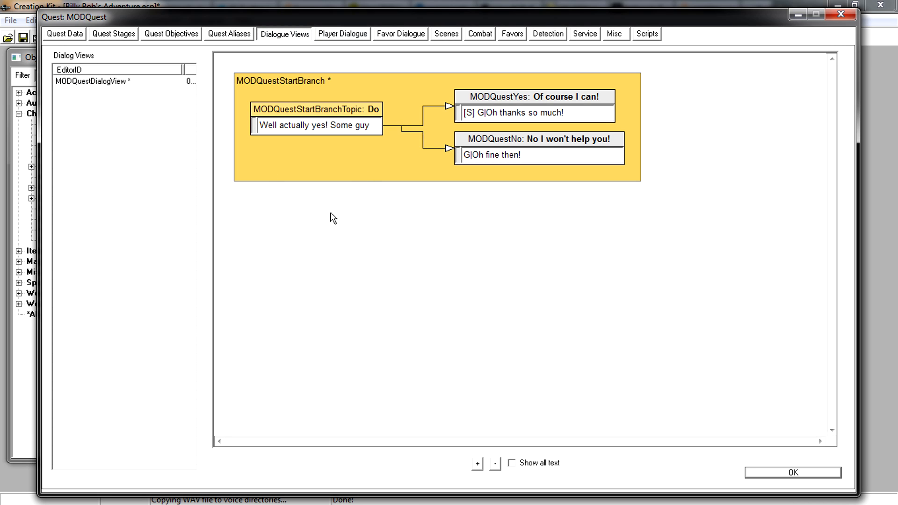
right_click(296, 220)
left_click(305, 228)
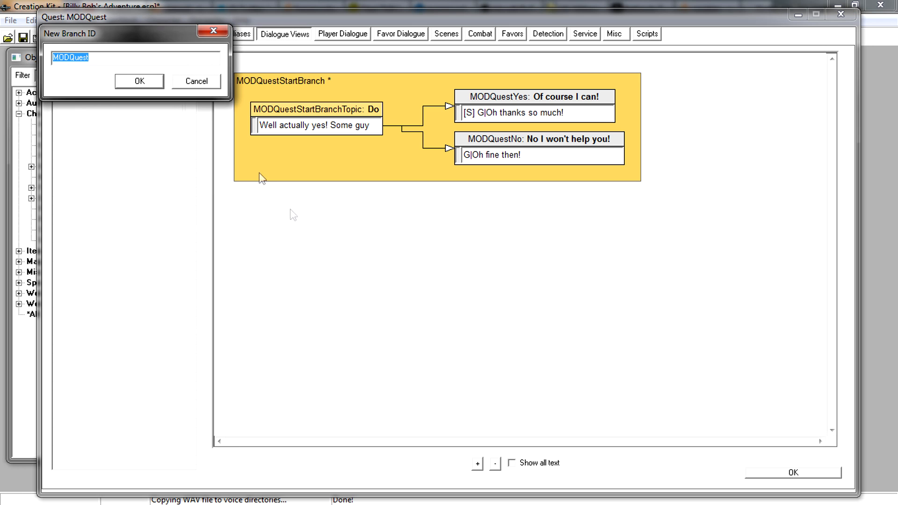
left_click(99, 58)
type("FinishBranch")
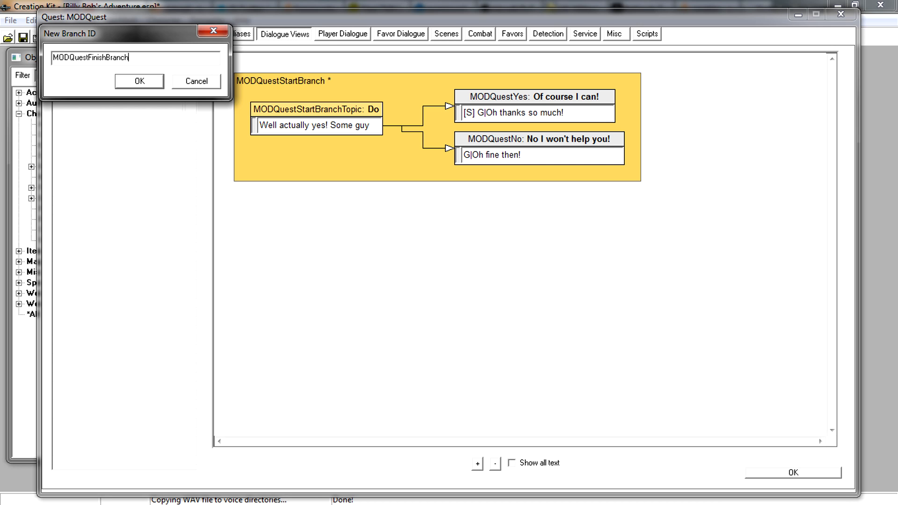
left_click(140, 80)
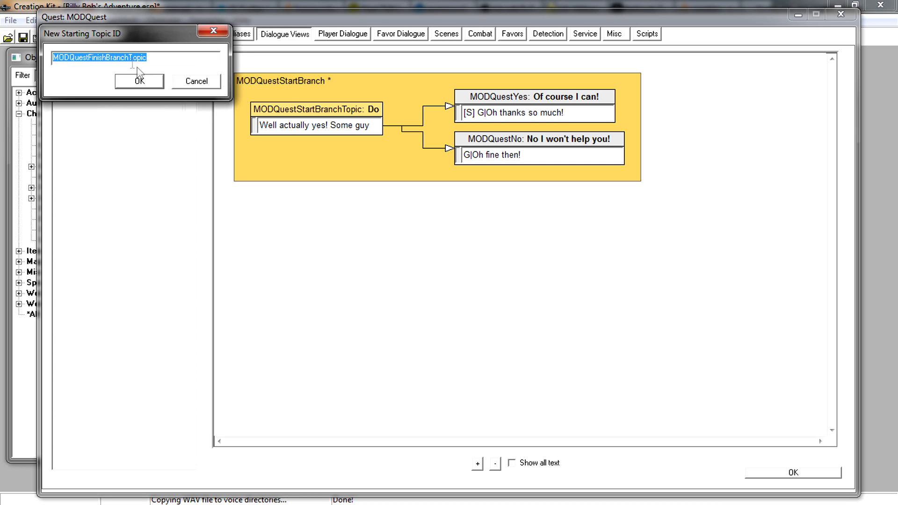
left_click(131, 82)
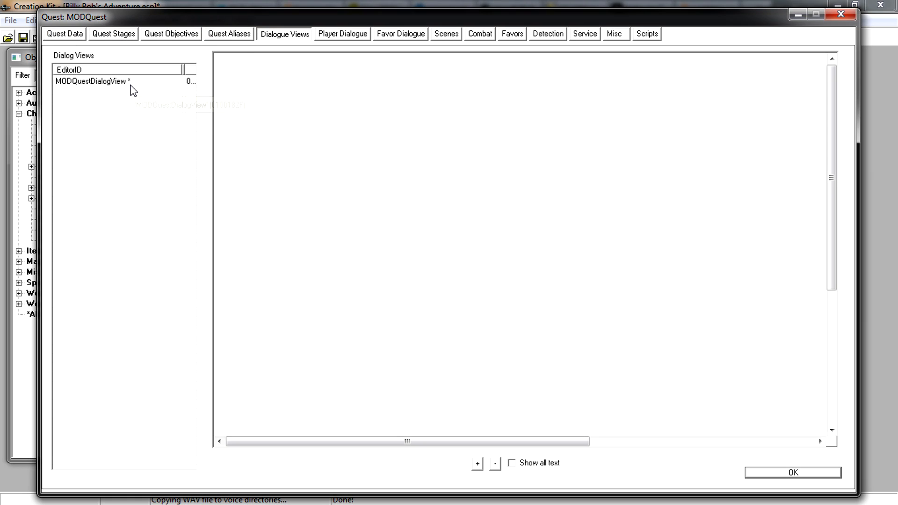
Set MODQuestFinishBranchTopic's topic text to "I have your crap sword!", correcting the misspelled "sowrd" with the spelling check.
left_click(130, 83)
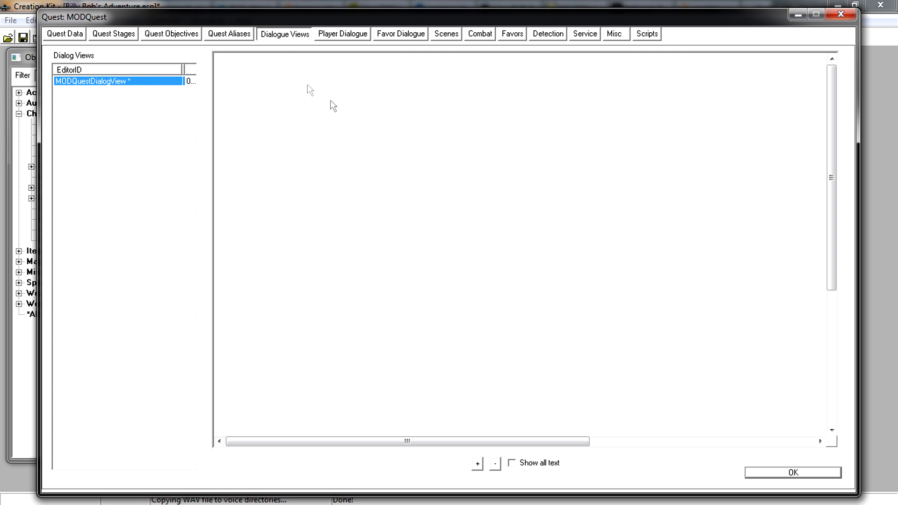
left_click(246, 38)
left_click(286, 36)
left_click(130, 82)
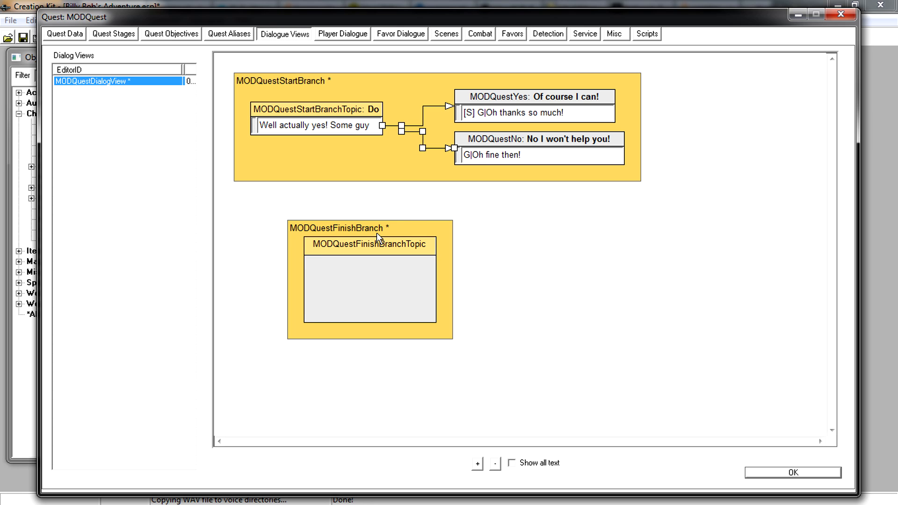
double_click(385, 244)
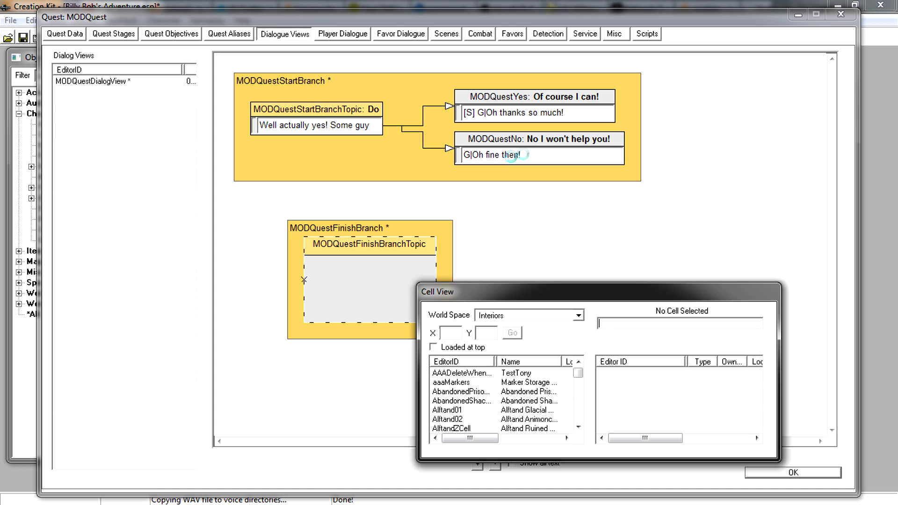
left_click(327, 72)
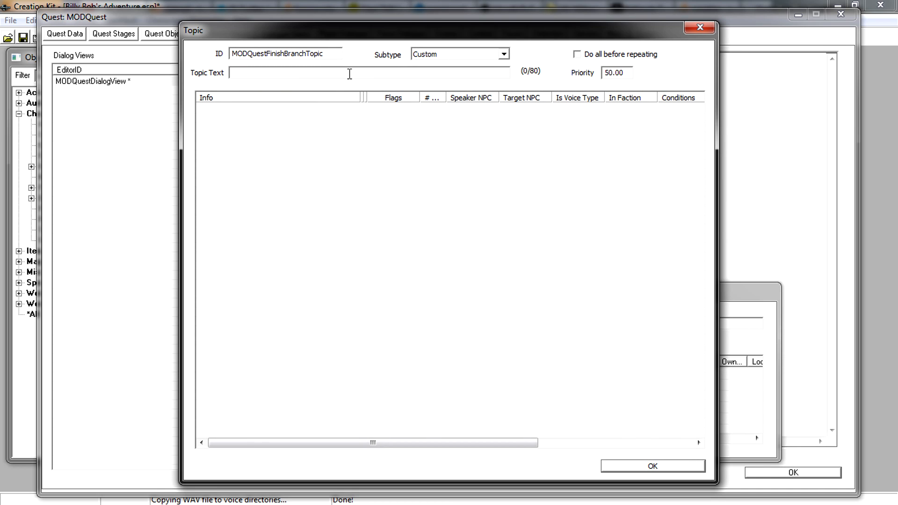
type("I have you r crap sowrd!")
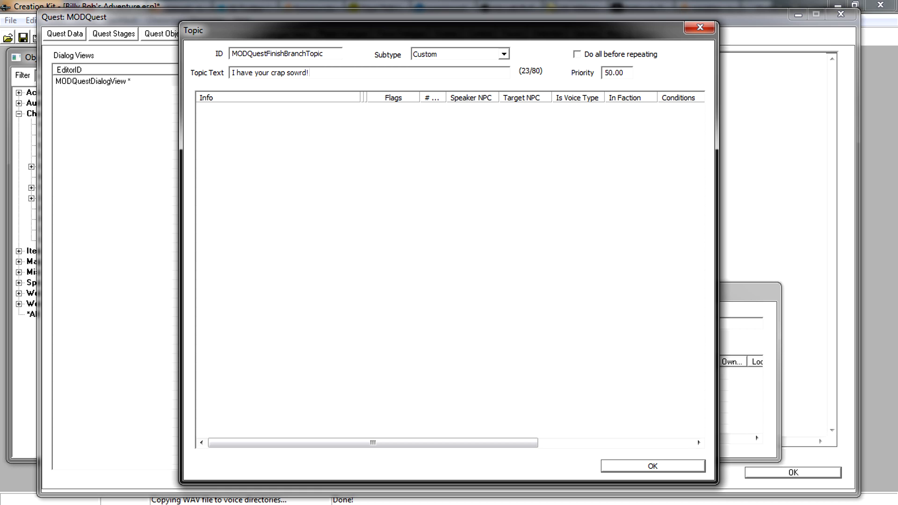
left_click(267, 117)
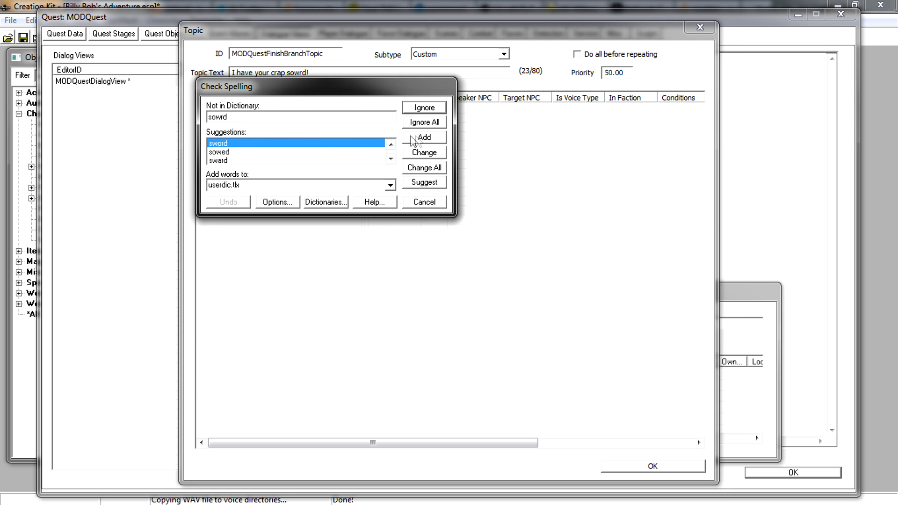
left_click(421, 154)
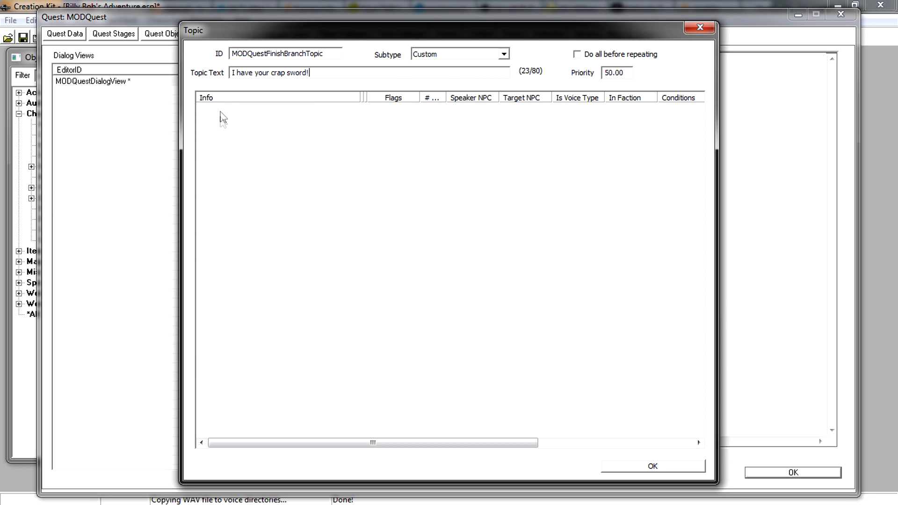
Add a response to MODQuestFinishBranchTopic with the text "Oh thank you so much! Here is a 1000 gold!".
left_click(235, 119)
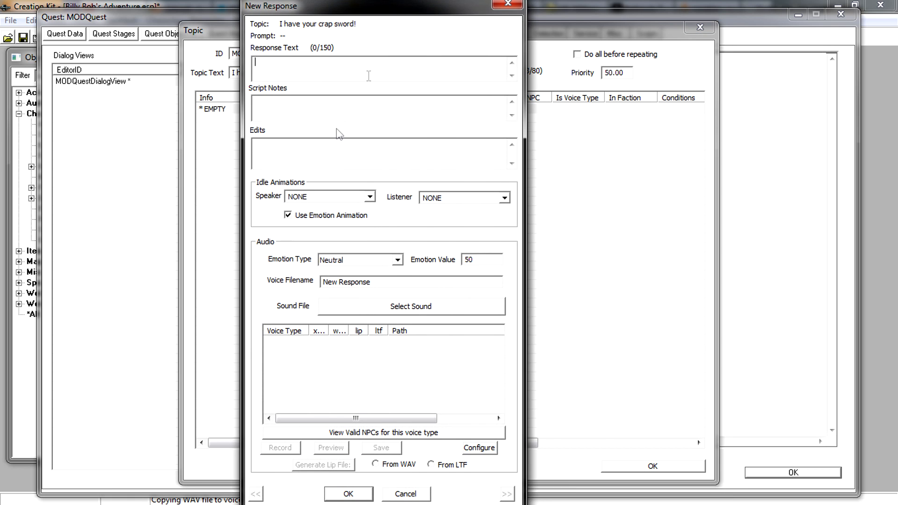
type("\\")
type("h thankyo")
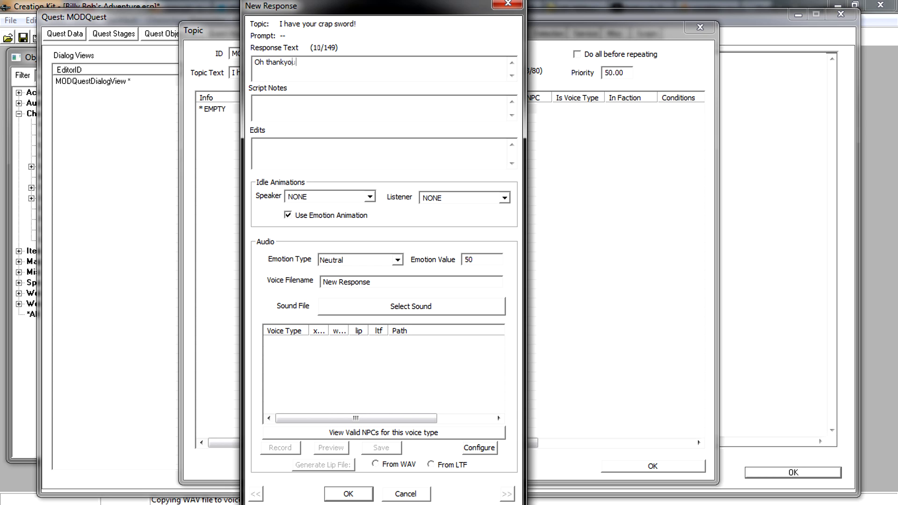
key("BackSpace")
key("BackSpace")
type("you so much!! Here is a 1000")
type("gold!")
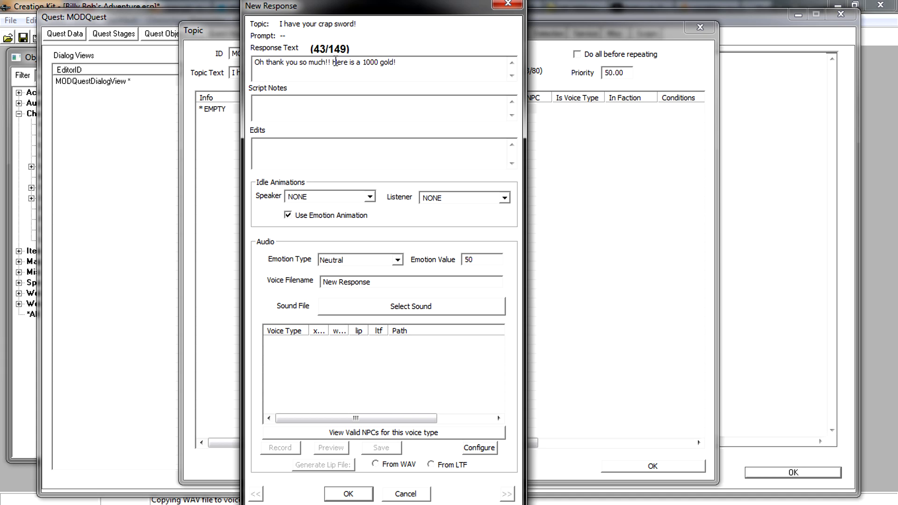
key("BackSpace")
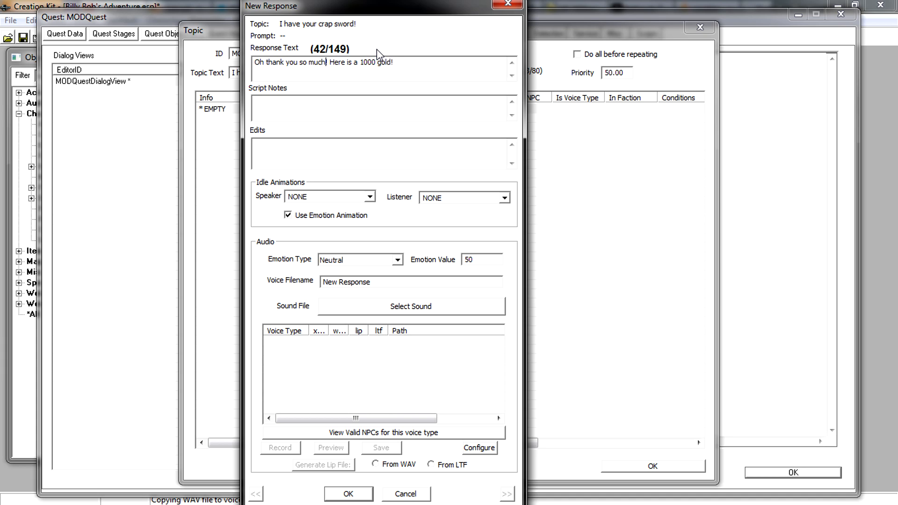
Set the new response's emotion type to Happy with an emotion value of 100 and accept the response.
left_click(379, 260)
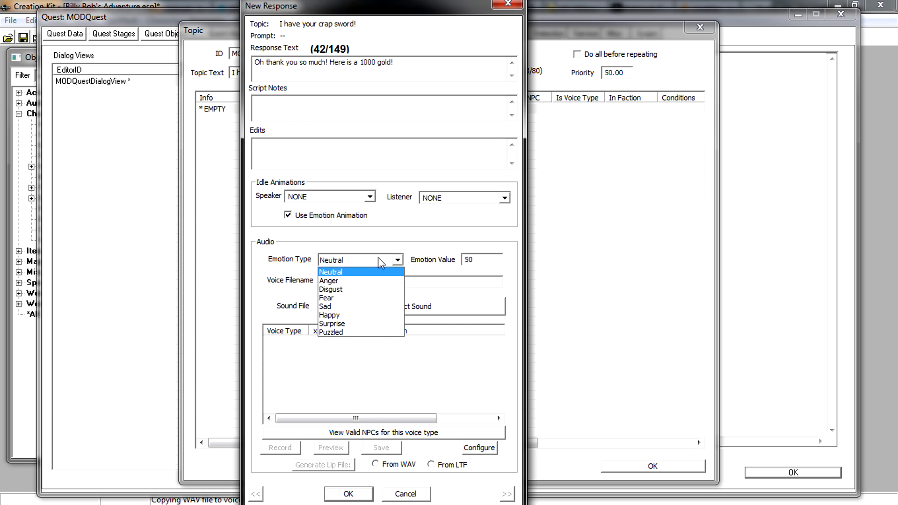
left_click(359, 316)
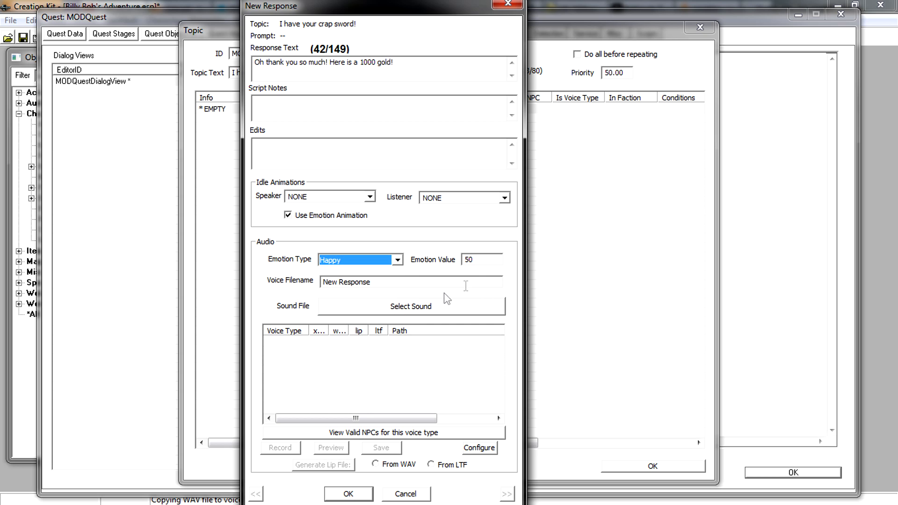
double_click(477, 260)
type("100")
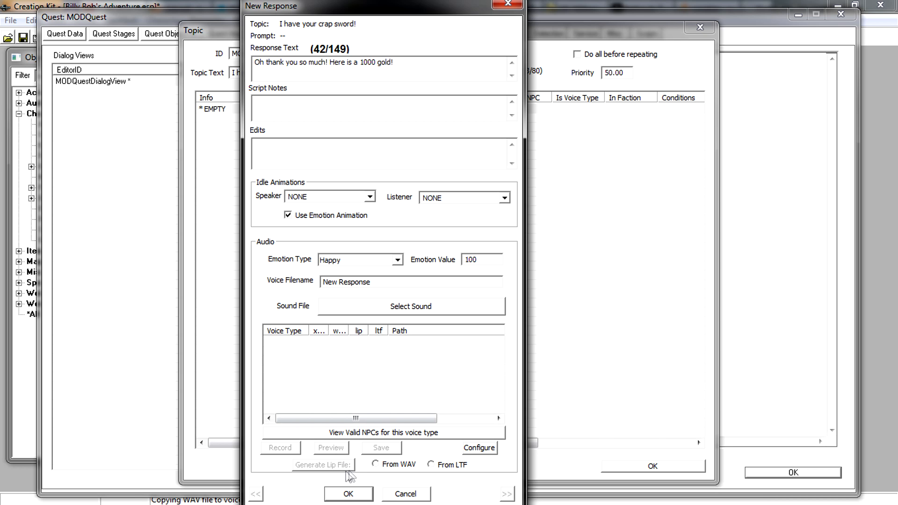
left_click(348, 493)
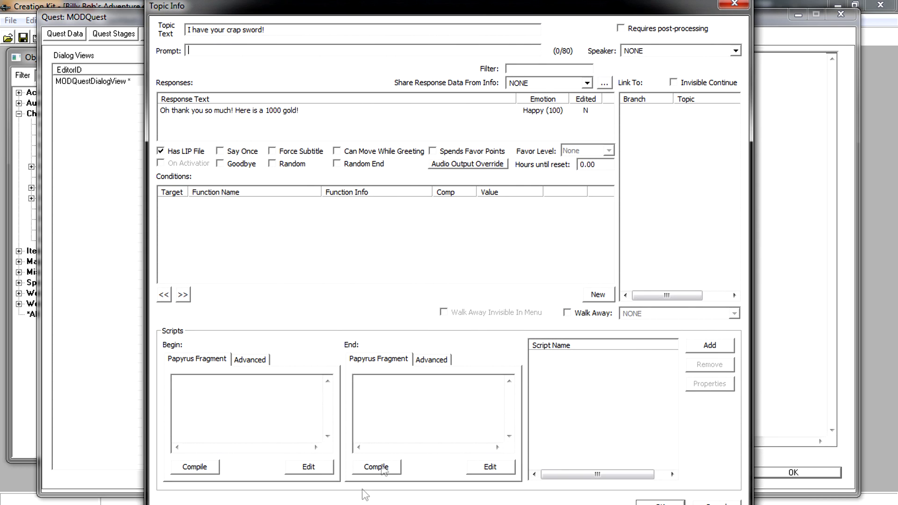
Add a GetIsID condition to the finish topic's info requiring the actor MODBilly to equal 1.
right_click(237, 238)
left_click(265, 244)
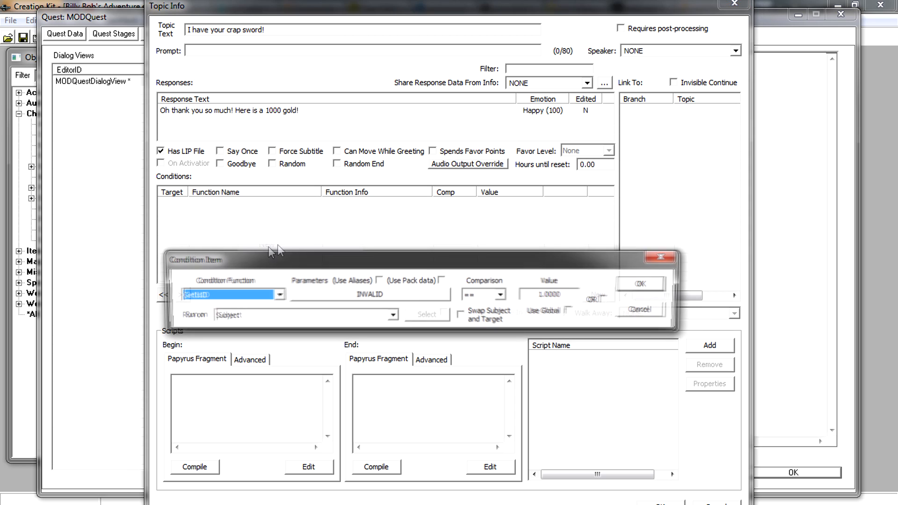
left_click(378, 281)
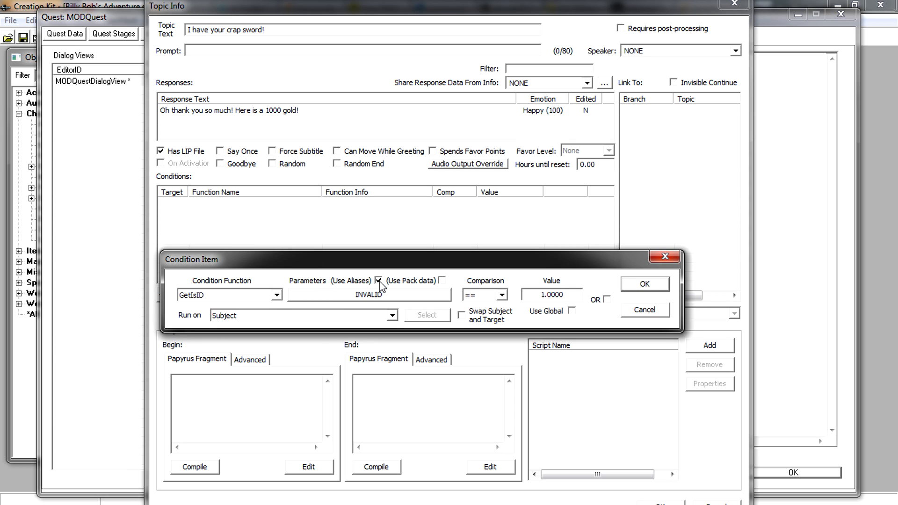
left_click(364, 297)
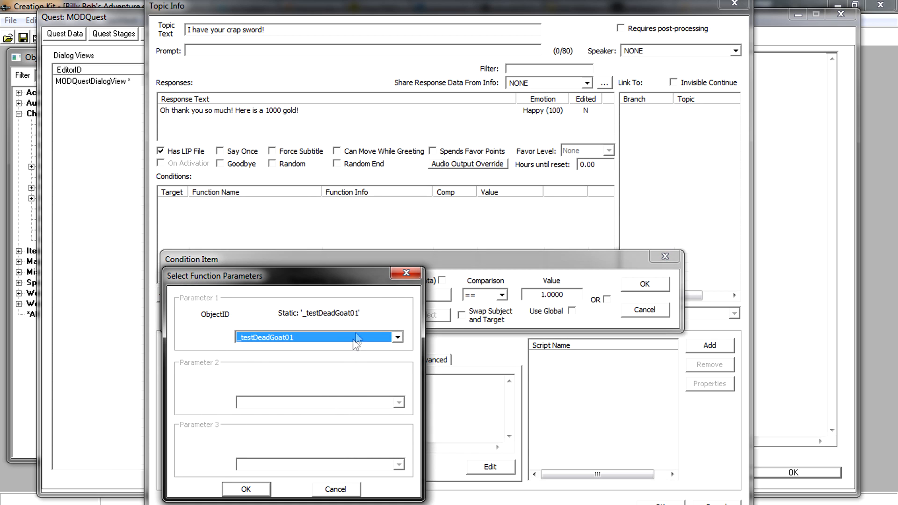
left_click(342, 337)
type("MODBilly")
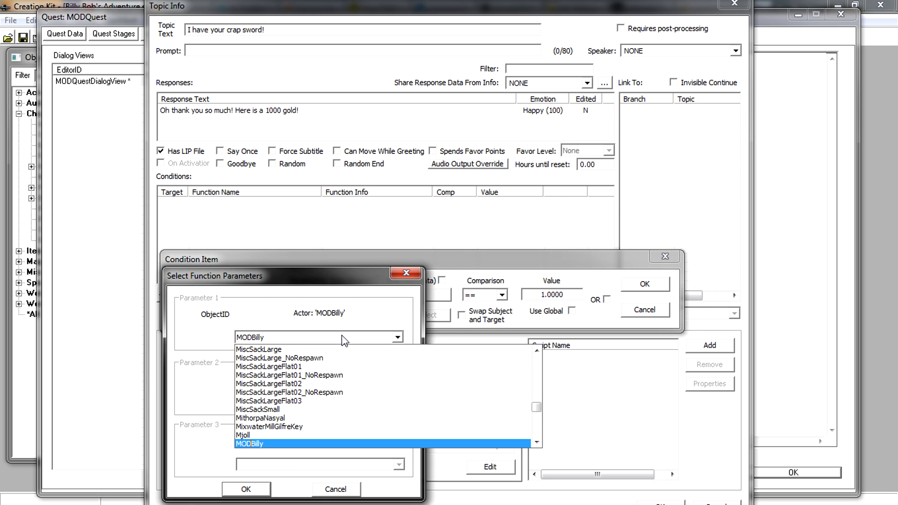
left_click(349, 444)
left_click(263, 490)
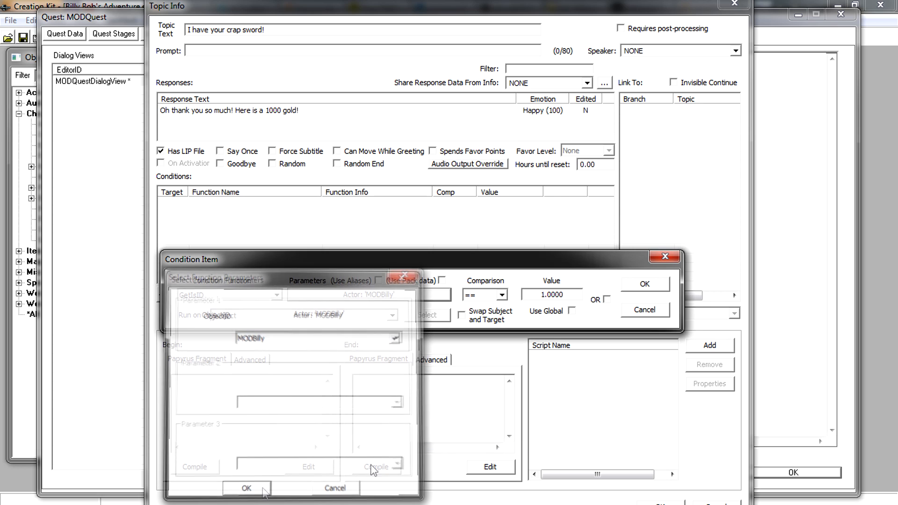
left_click(644, 284)
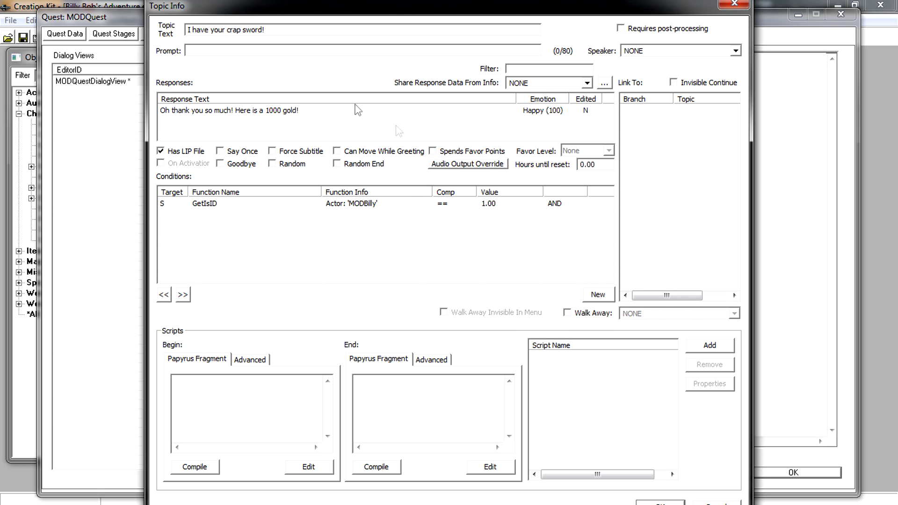
Create a second condition using the GetStage function with the quest MODQuest as its parameter.
right_click(211, 215)
left_click(256, 226)
left_click(277, 273)
type("get")
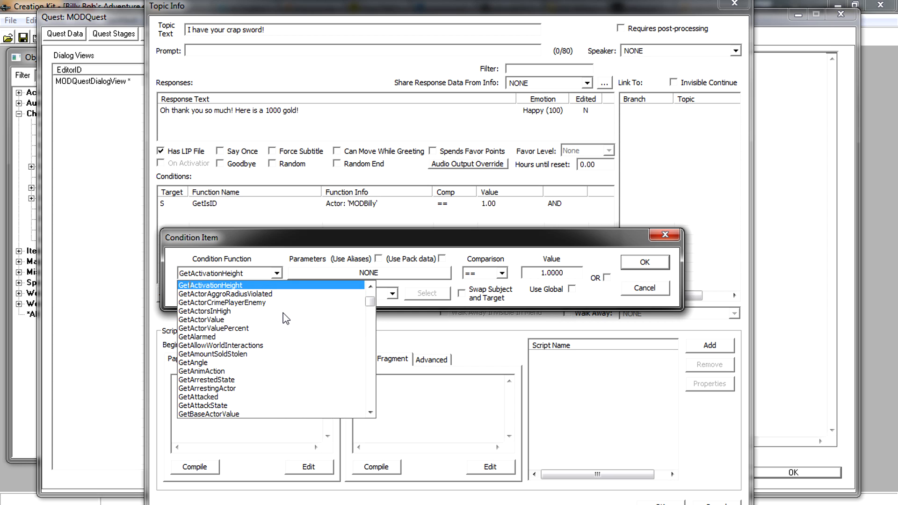
type("s")
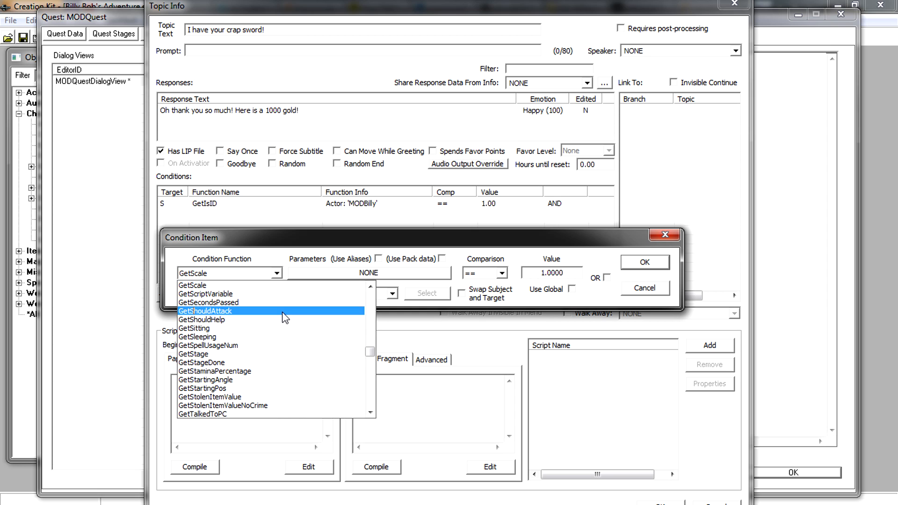
left_click(229, 355)
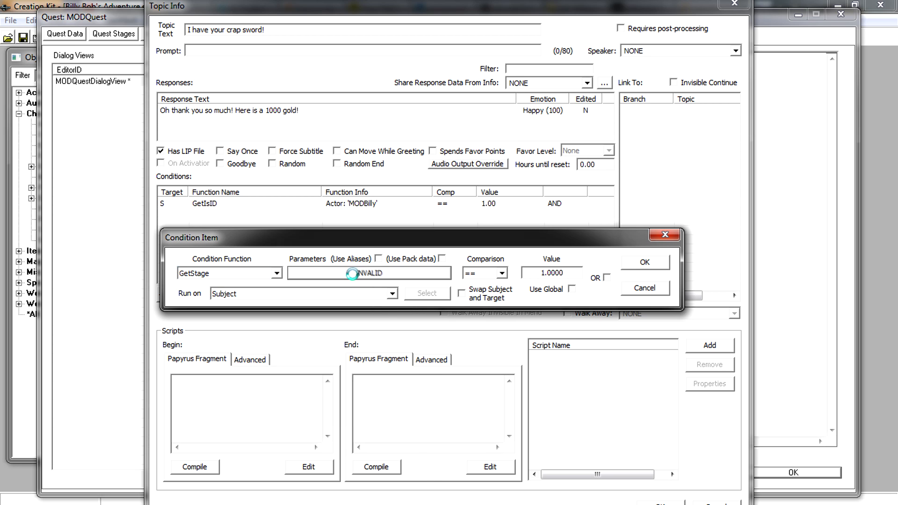
left_click(351, 273)
left_click(366, 314)
type("mod")
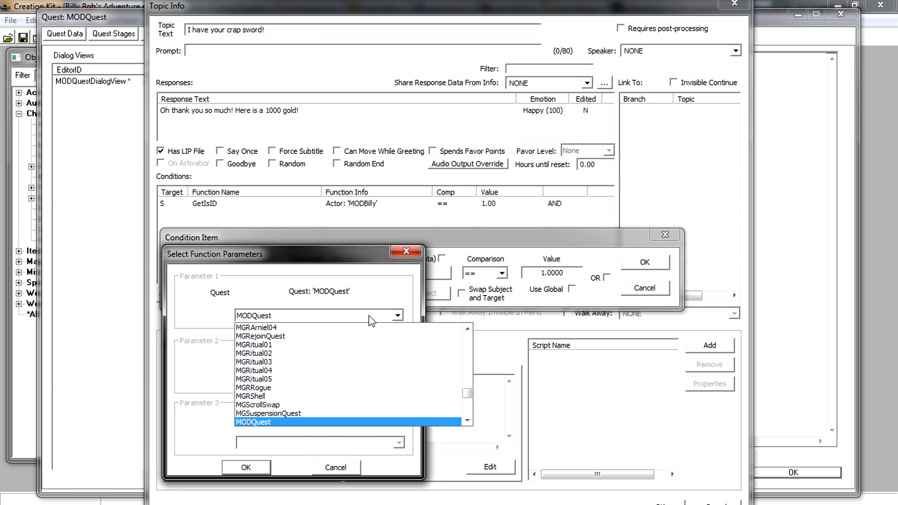
left_click(306, 422)
left_click(244, 466)
Set the GetStage condition's comparison to == with the value 30 and accept it.
left_click(490, 278)
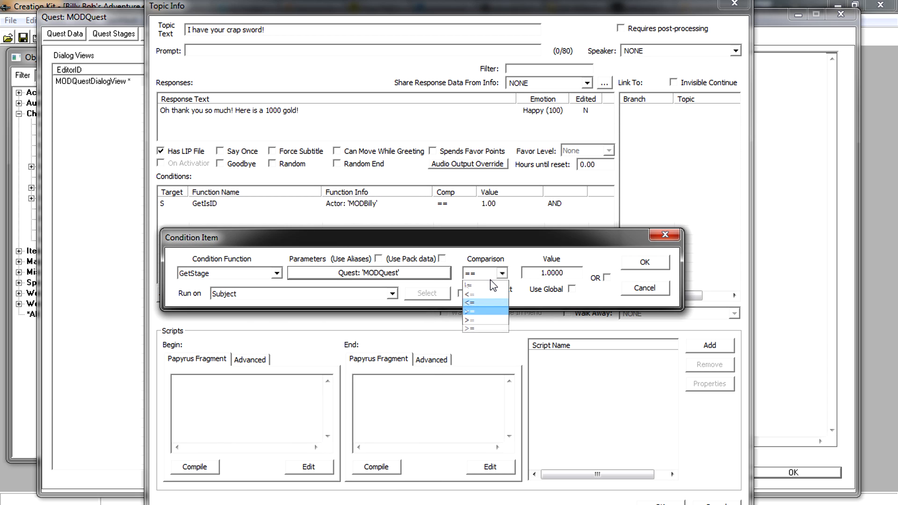
left_click(481, 313)
key("Tab")
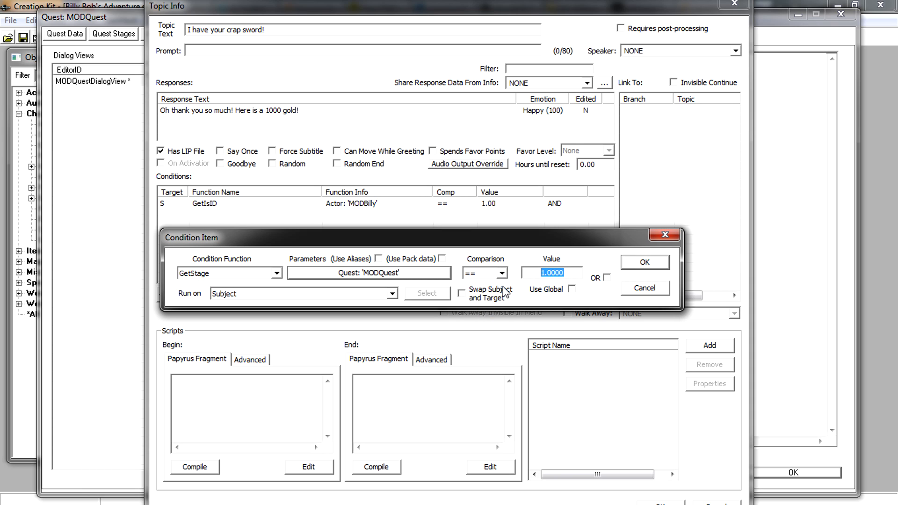
type("30")
left_click(645, 270)
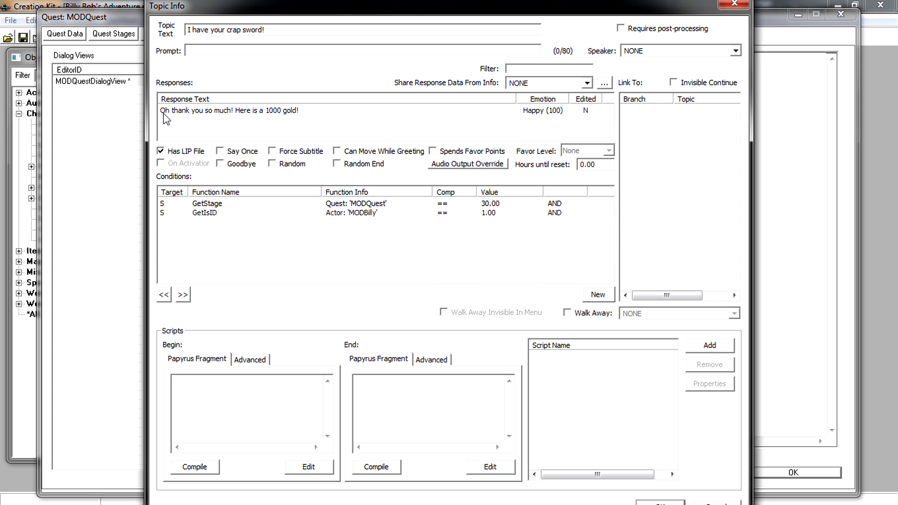
Record the MaleOrc voice line for the "Oh thank you so much!" response, redoing the first take, and save the recording.
double_click(235, 112)
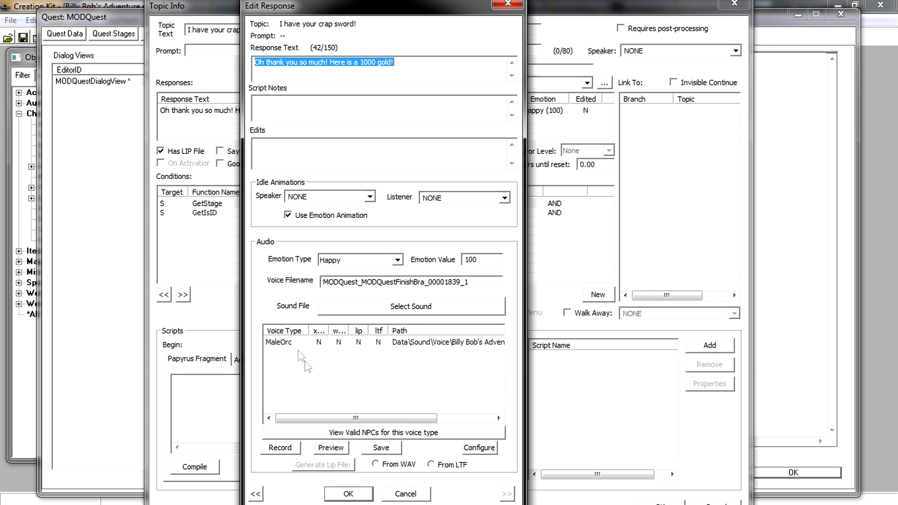
left_click(287, 342)
left_click(283, 448)
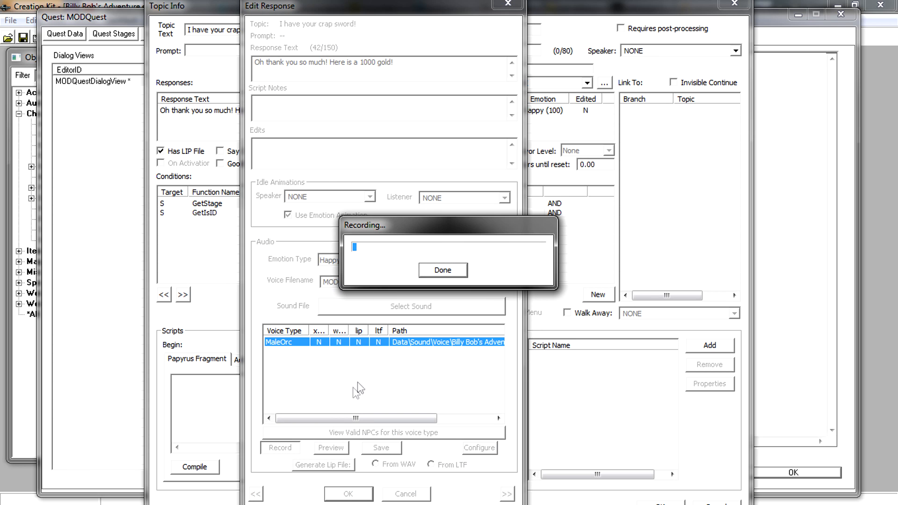
left_click(441, 270)
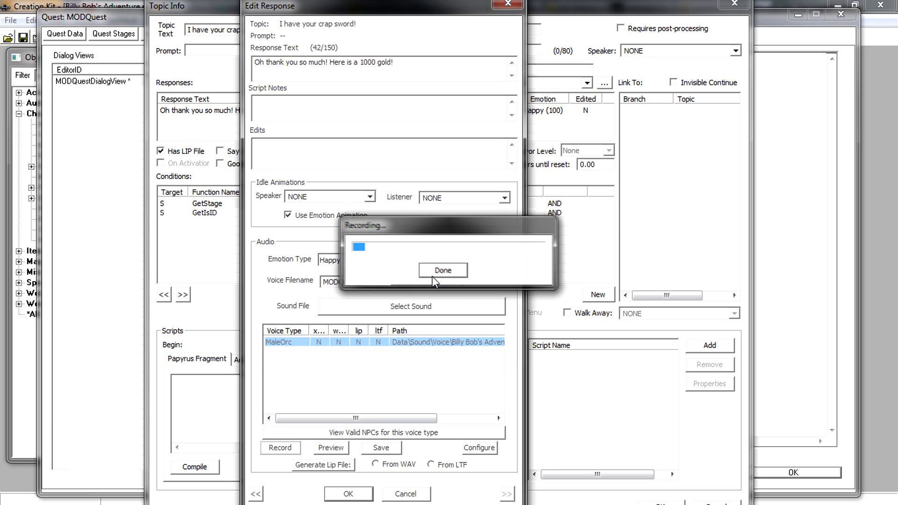
left_click(281, 449)
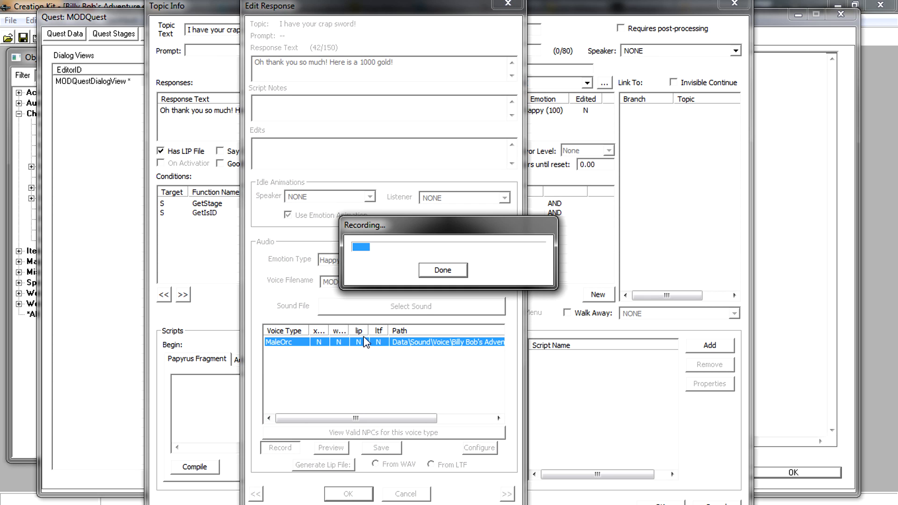
left_click(440, 271)
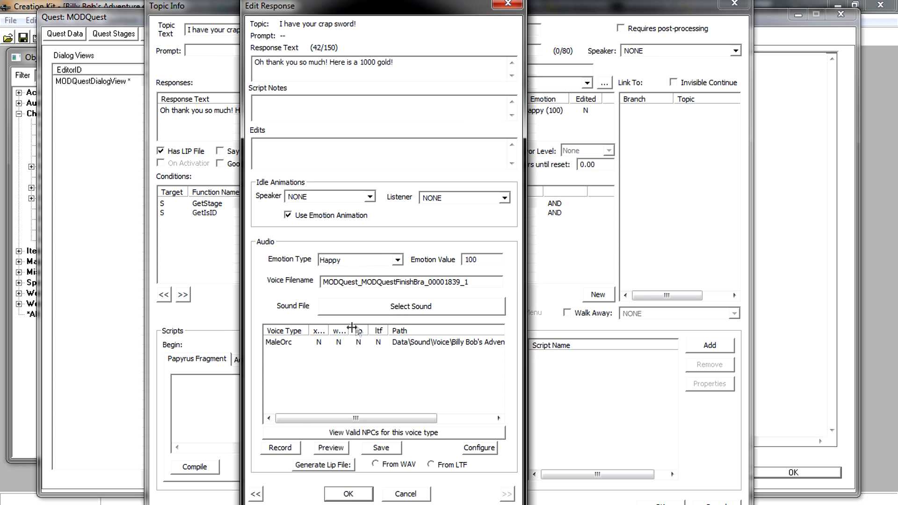
left_click(339, 345)
left_click(383, 450)
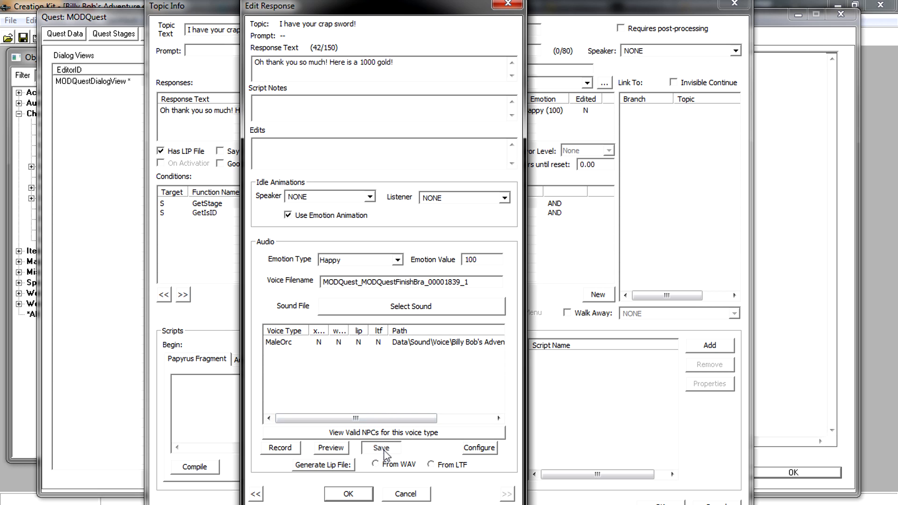
Generate the MaleOrc line's lip file from the WAV and accept the response.
left_click(359, 345)
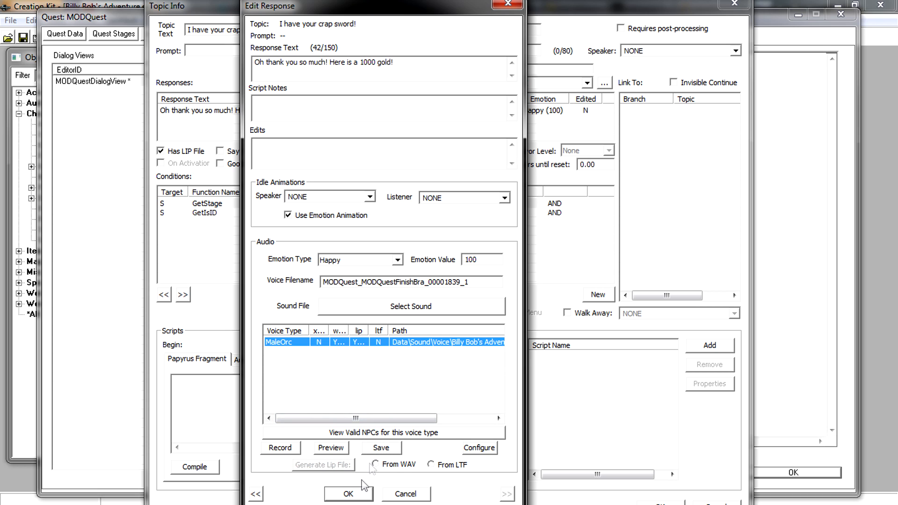
left_click(397, 466)
left_click(331, 466)
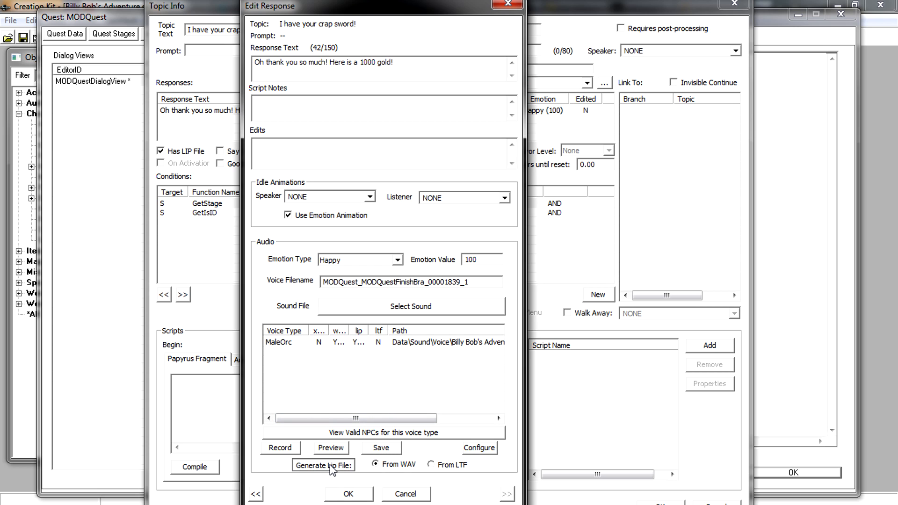
left_click(347, 494)
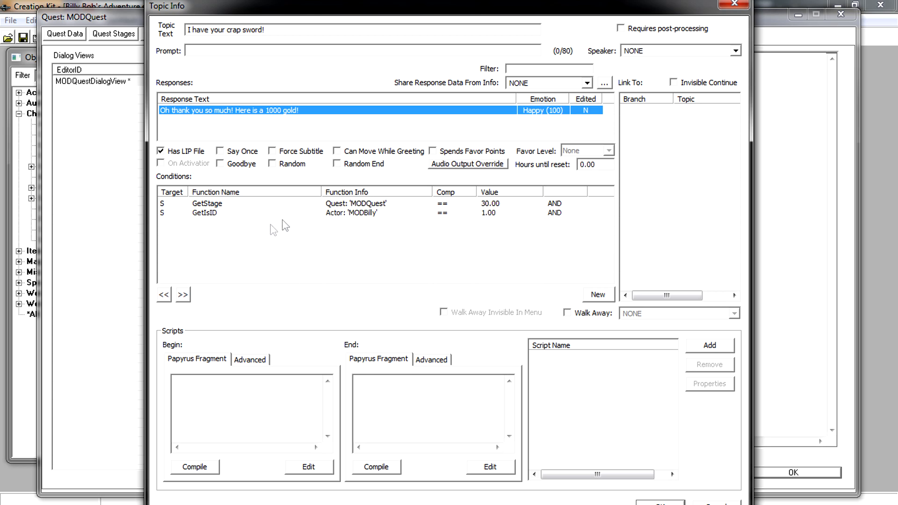
Give the finish topic's info the End Papyrus fragment GetOwningQuest().SetStage(40), save the info and reopen it.
left_click(427, 398)
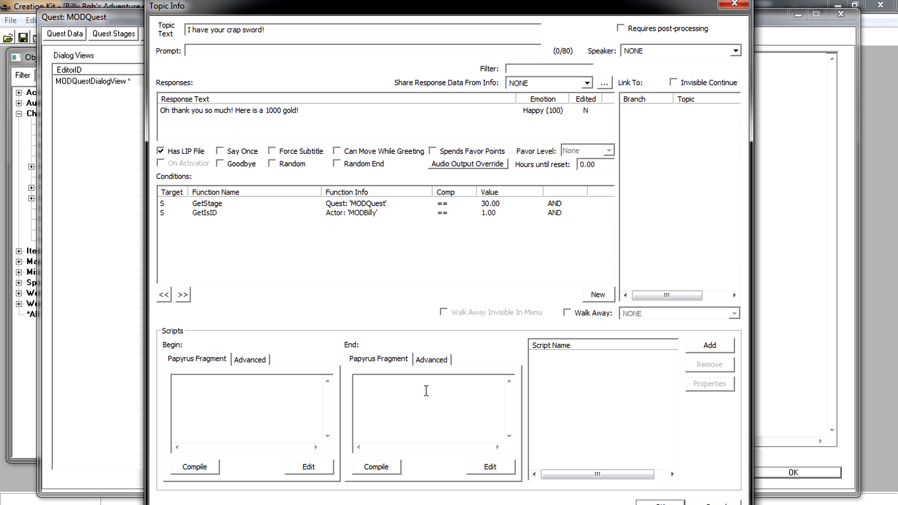
type("GetOwningQuest().SetStage(10)")
left_click_drag(427, 383, 348, 386)
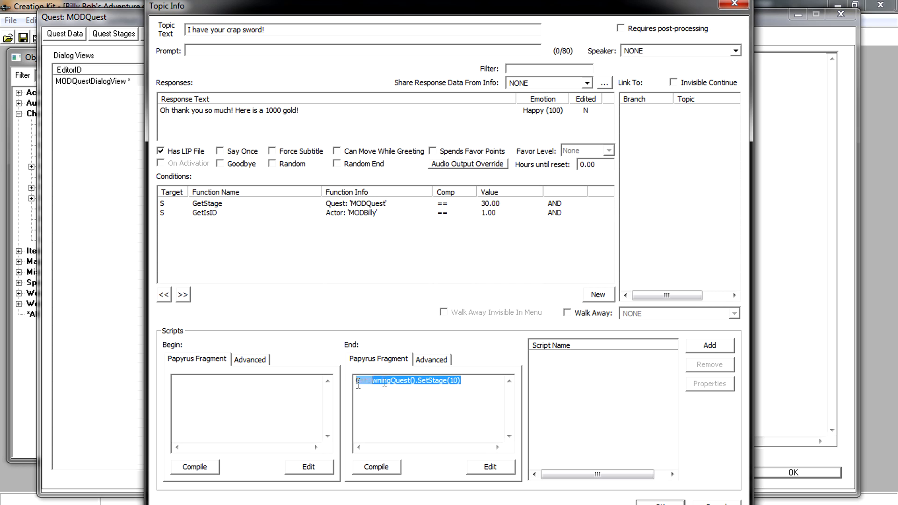
left_click(482, 377)
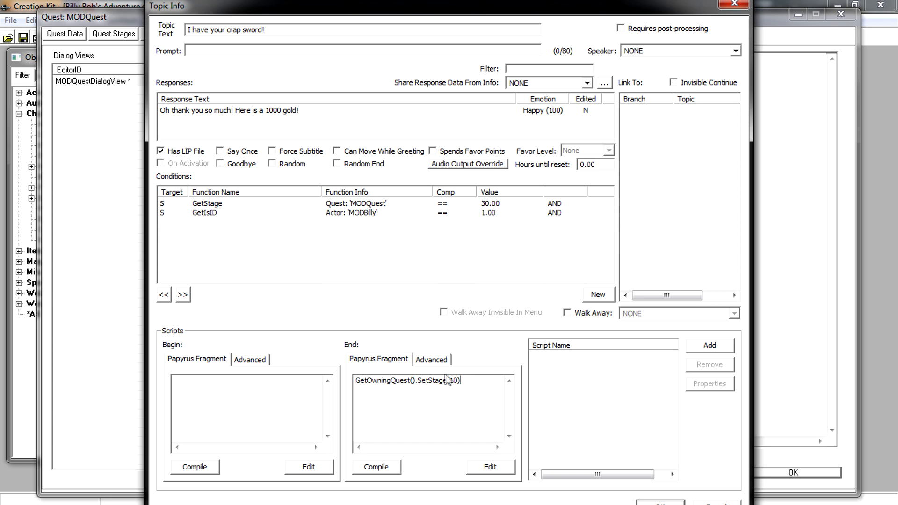
left_click_drag(450, 380, 456, 379)
type("40")
left_click(659, 499)
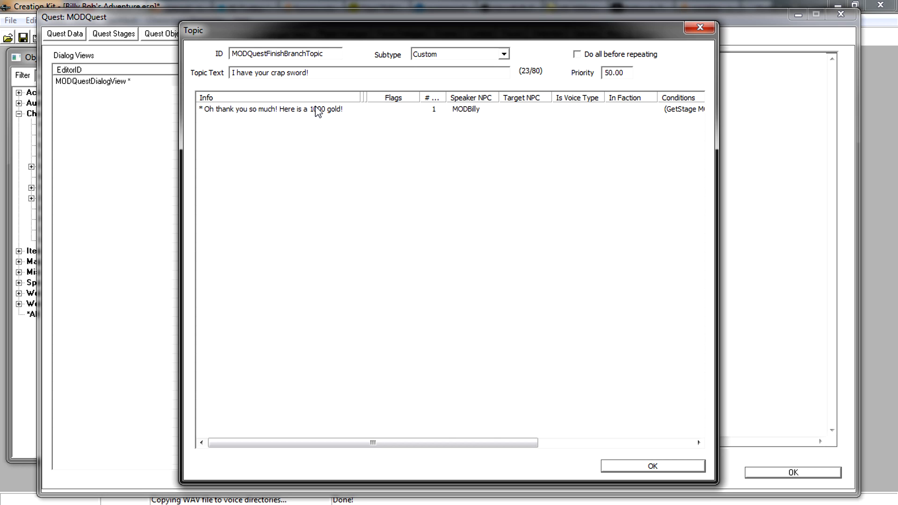
double_click(316, 111)
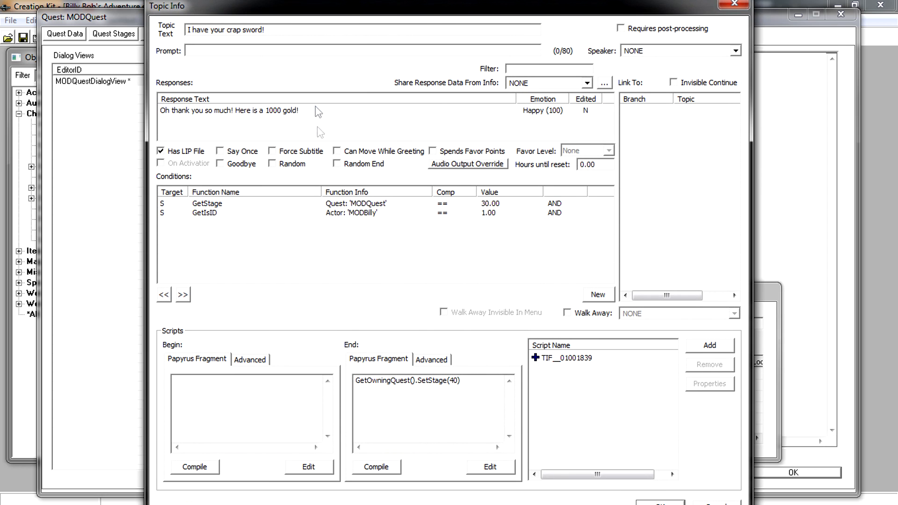
Compile the End Papyrus fragment of the finish topic's info, and accept the info and the MODQuestFinishBranchTopic topic.
left_click(418, 381)
left_click(374, 466)
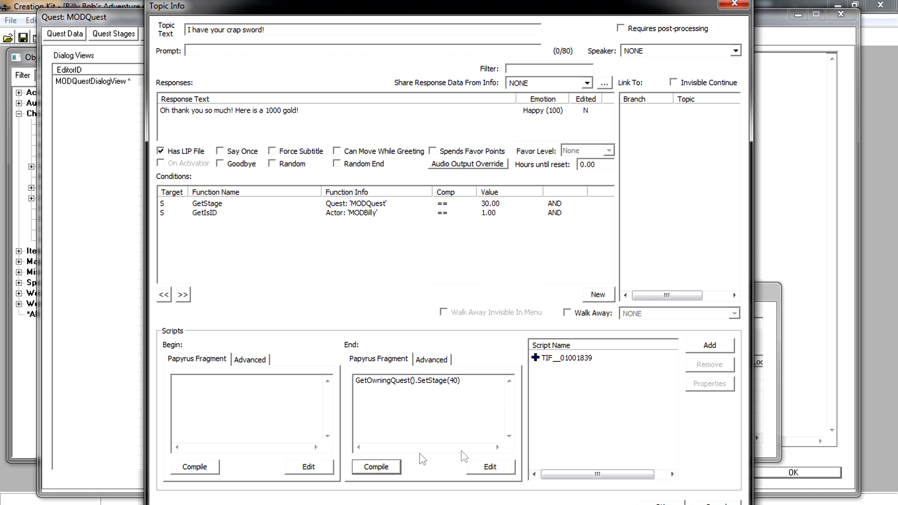
left_click(665, 503)
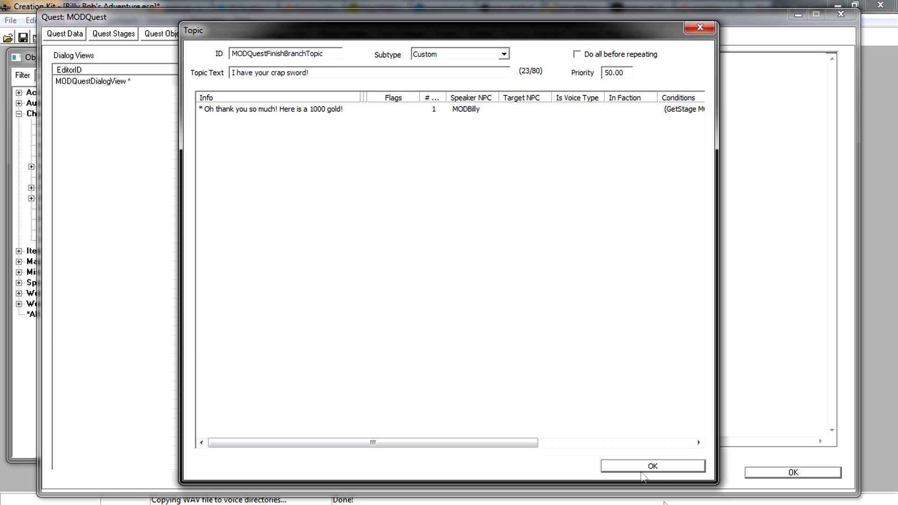
left_click(653, 467)
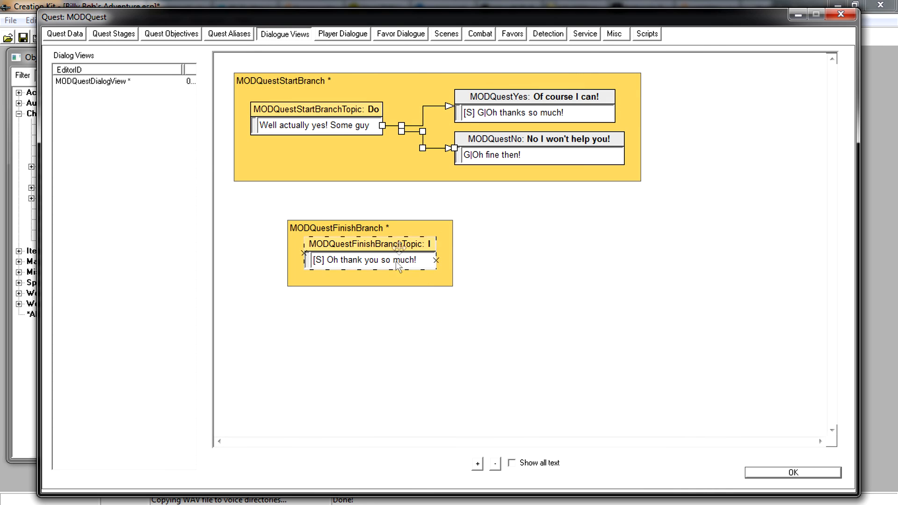
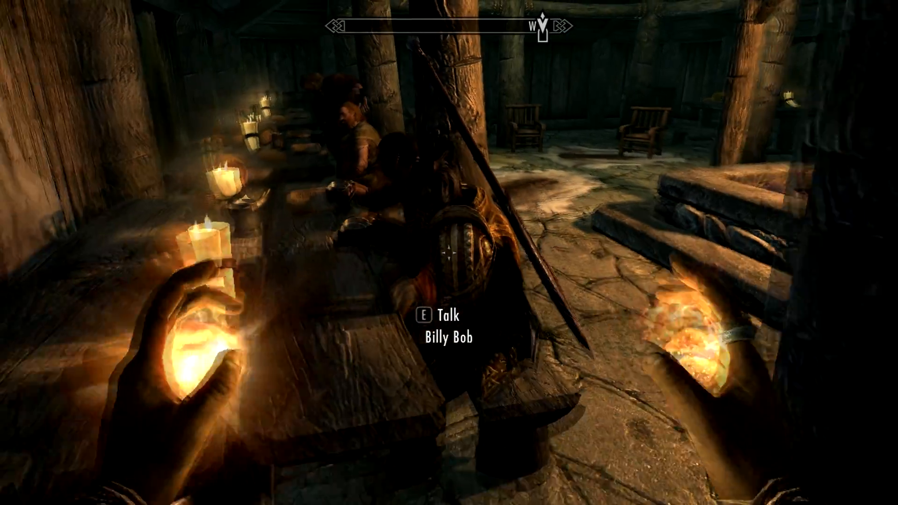
Switch to Skyrim and test the quest's start dialogue by talking to Billy Bob and choosing the line offering "my badass help".
key("s")
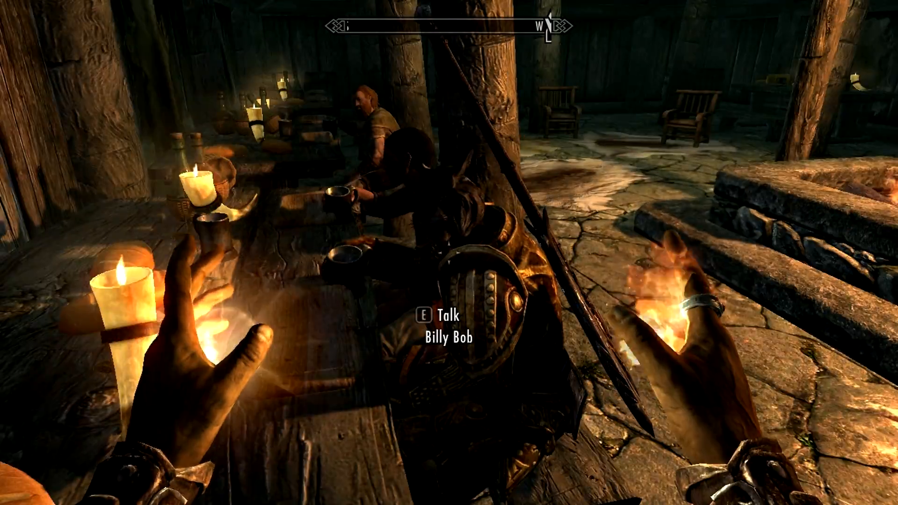
key("s")
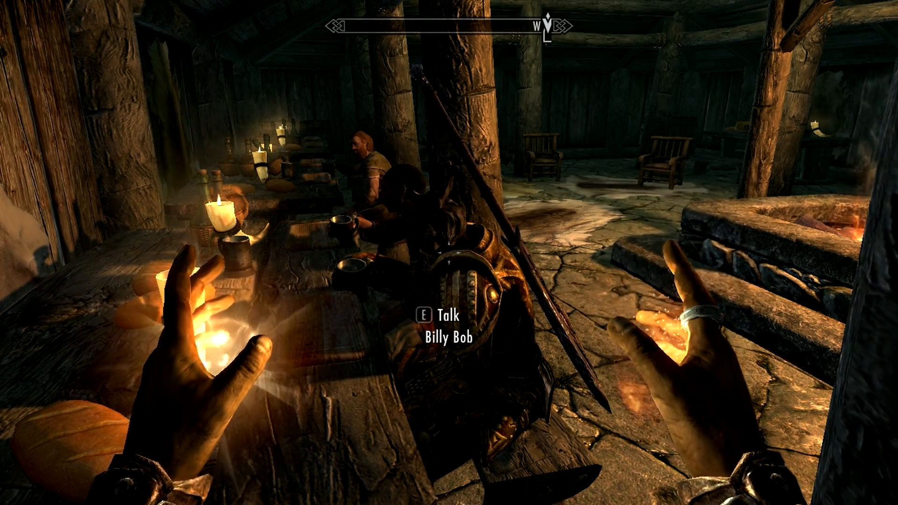
key("e")
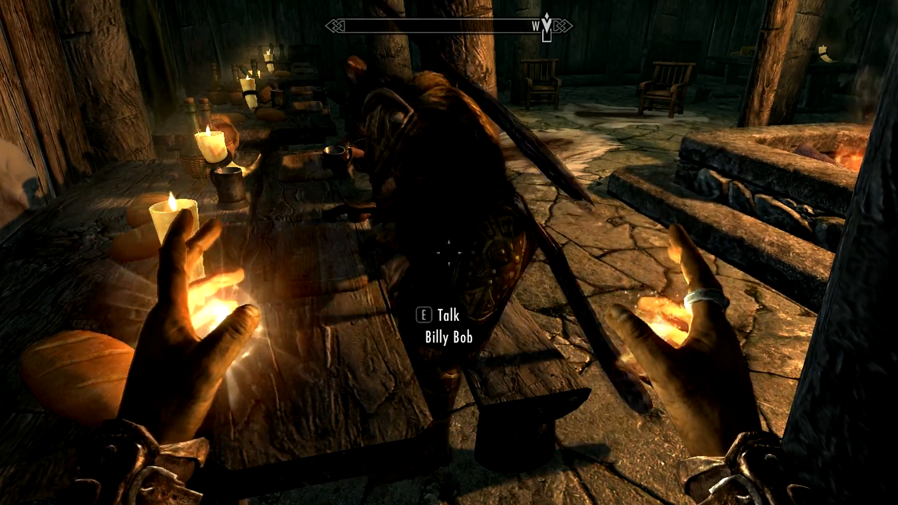
key("d")
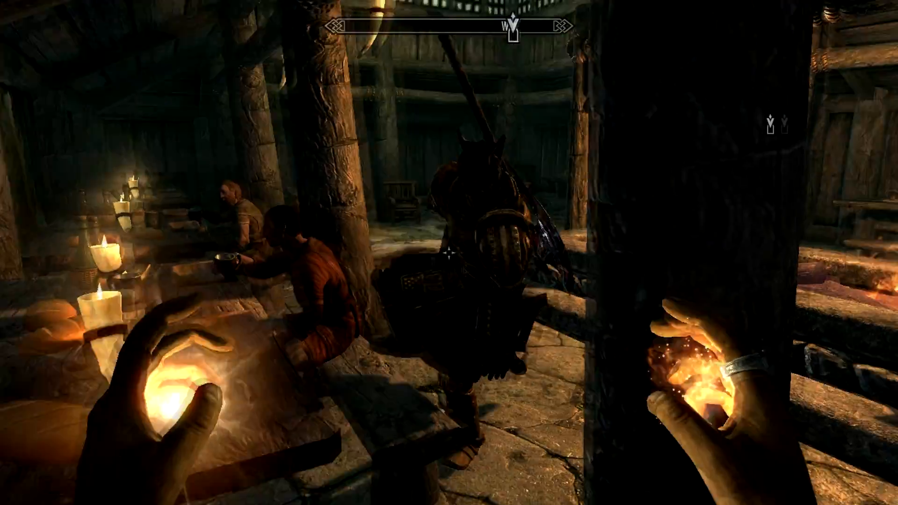
key("w")
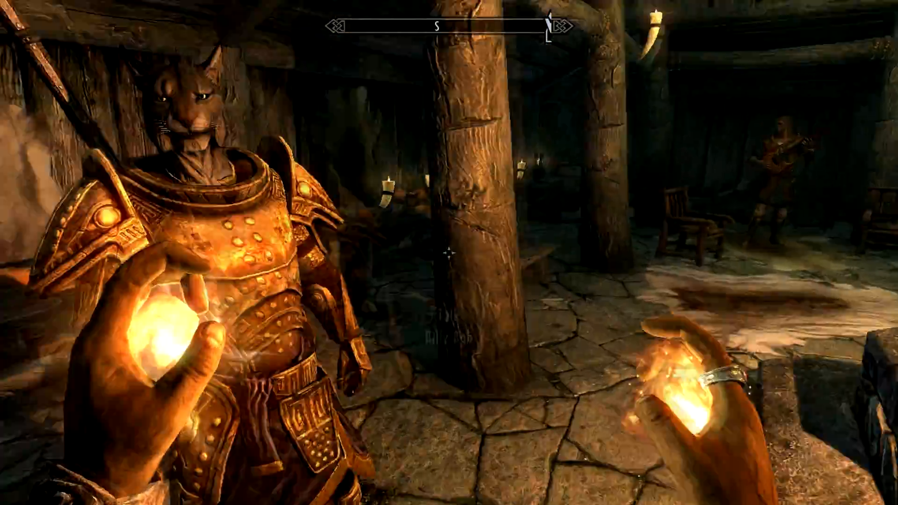
key("s")
key("s")
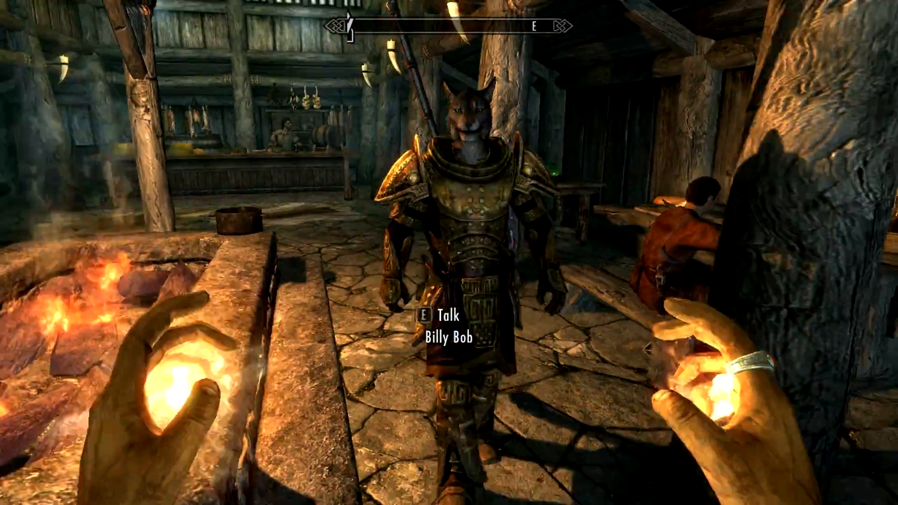
key("d")
key("e")
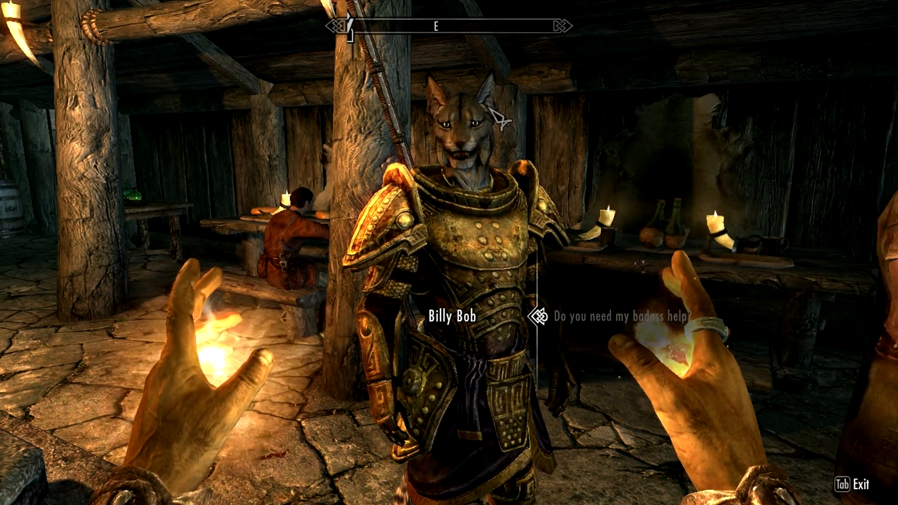
key("e")
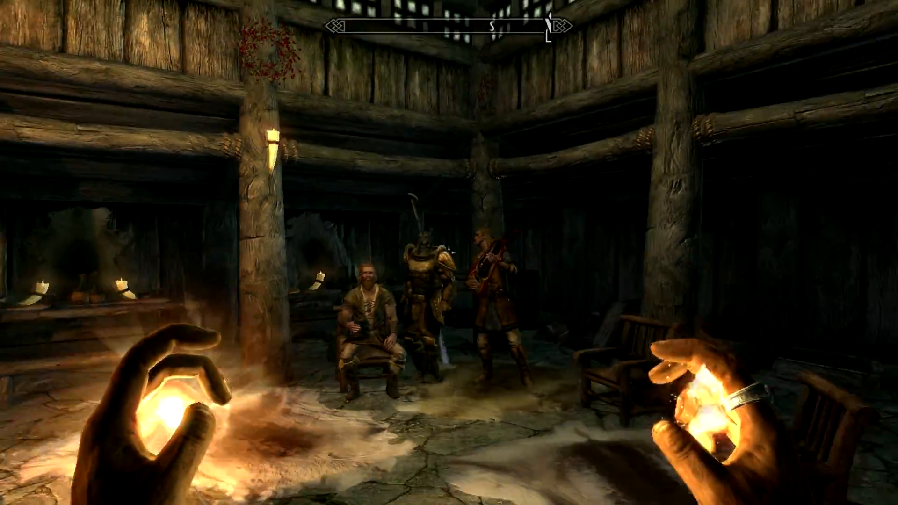
key("w")
left_click(449, 254)
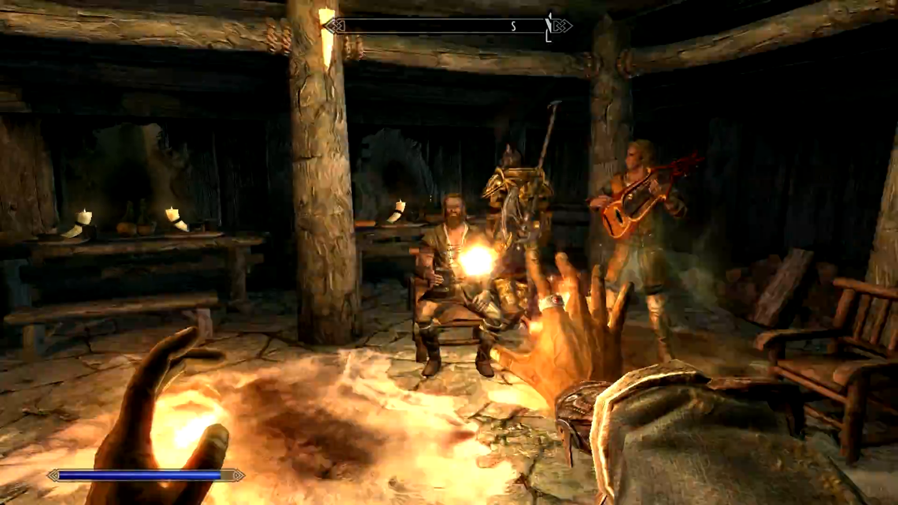
key("s")
left_click(449, 252)
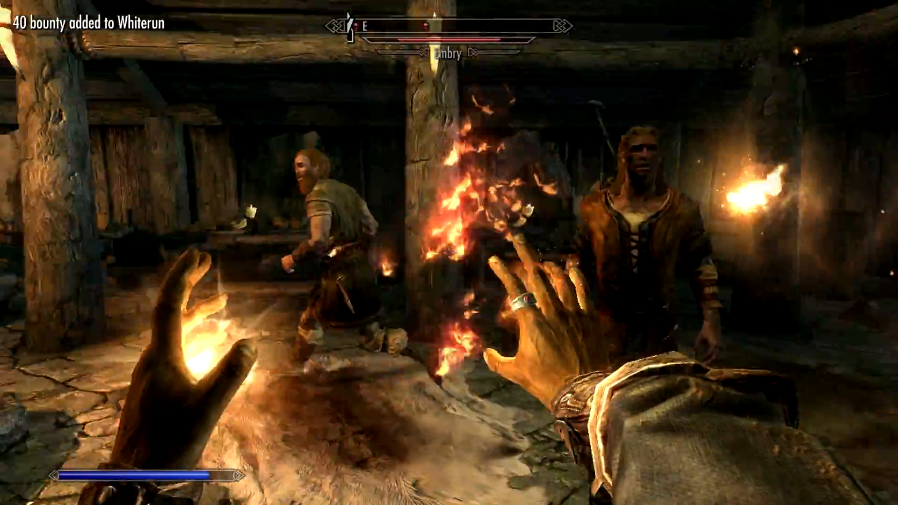
left_click(449, 253)
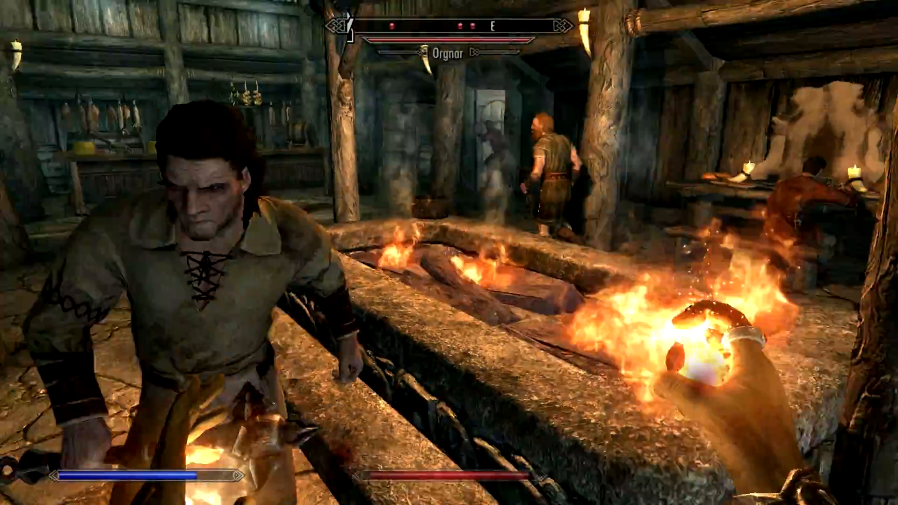
key("s")
key("s")
left_click(449, 253)
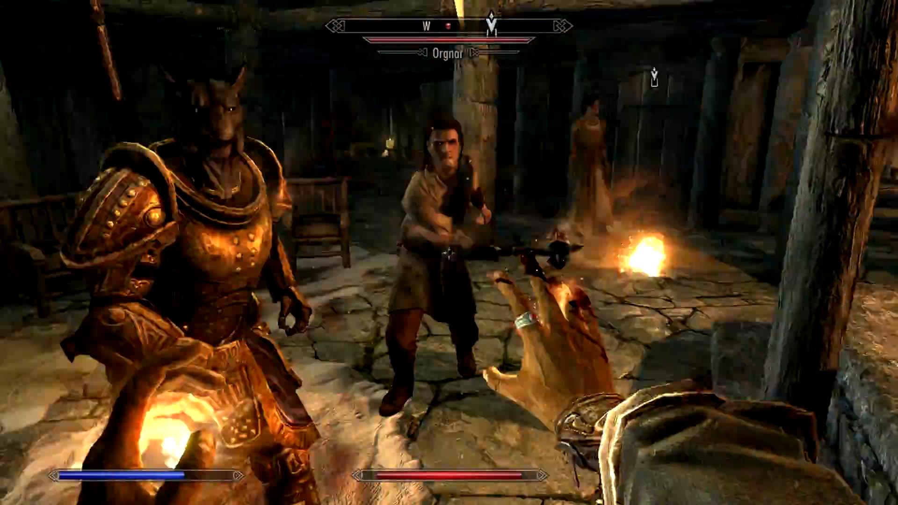
left_click(450, 252)
key("s")
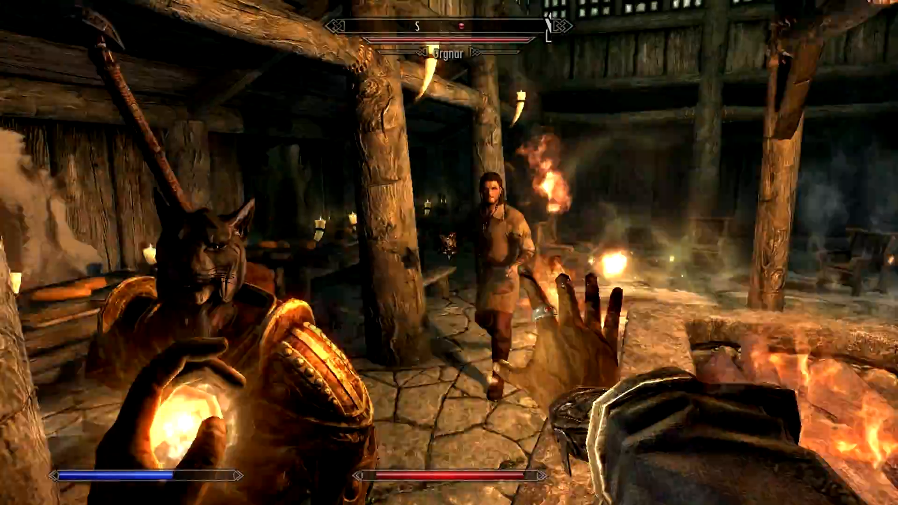
left_click(449, 253)
key("s")
left_click(449, 253)
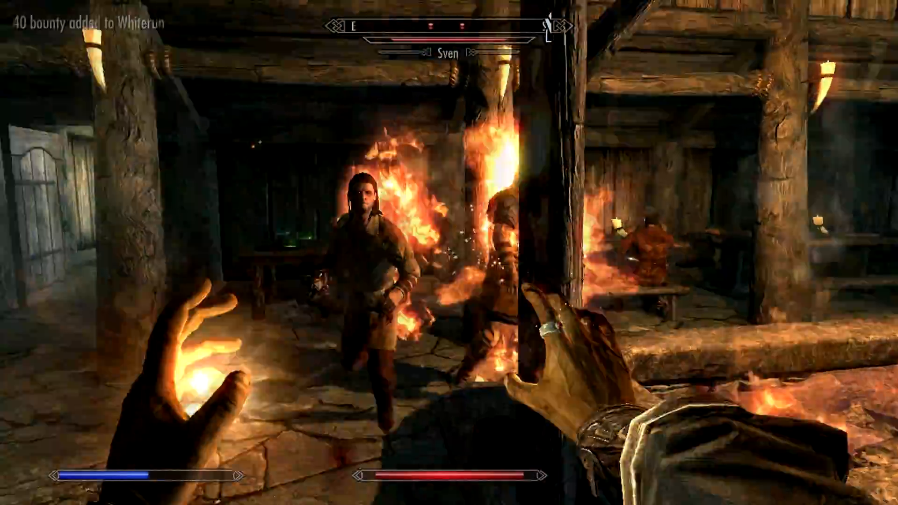
left_click(449, 253)
key("s")
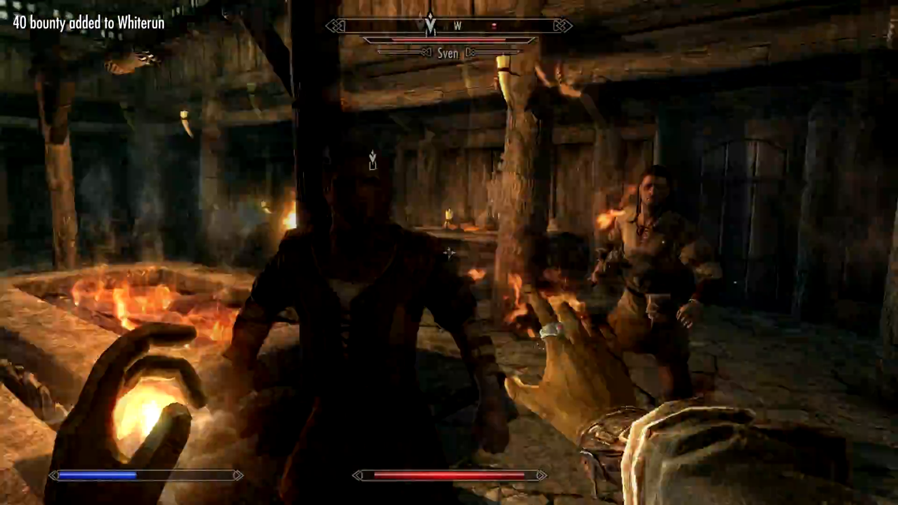
left_click(449, 253)
key("s")
left_click(449, 253)
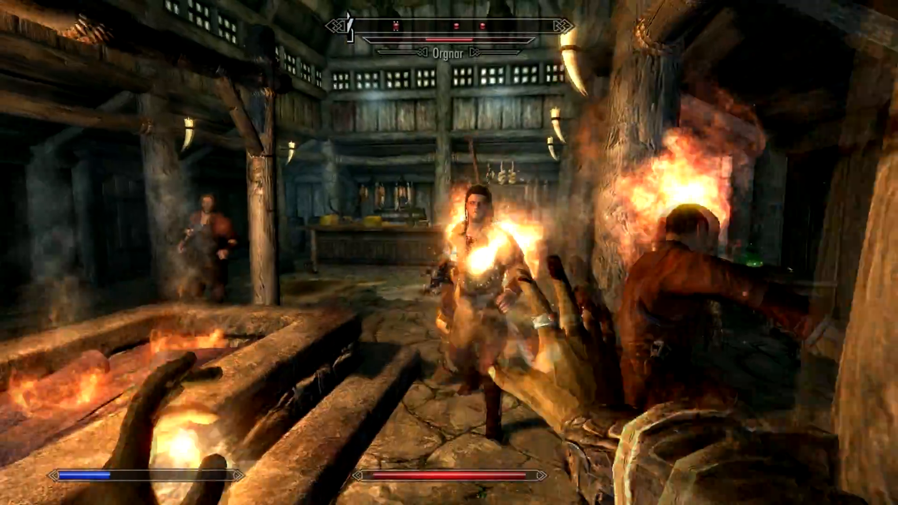
key("s")
left_click(449, 253)
left_click(449, 254)
left_click(449, 253)
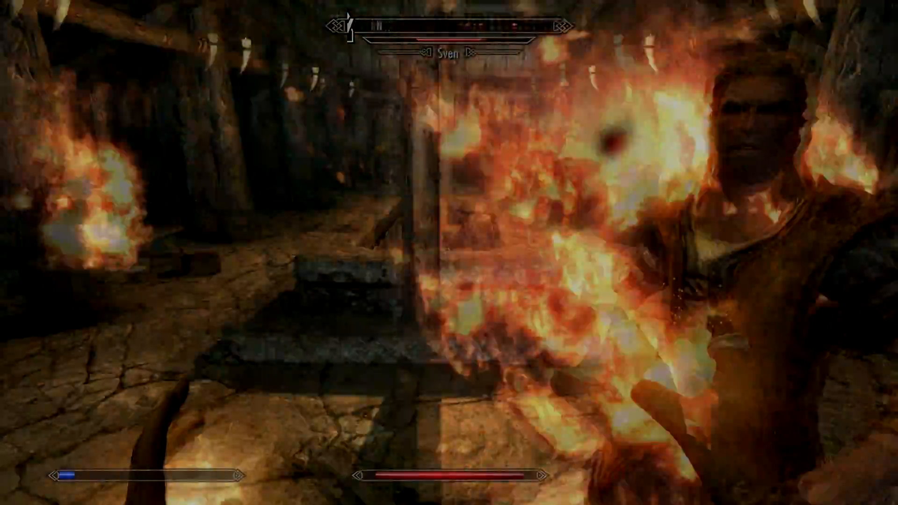